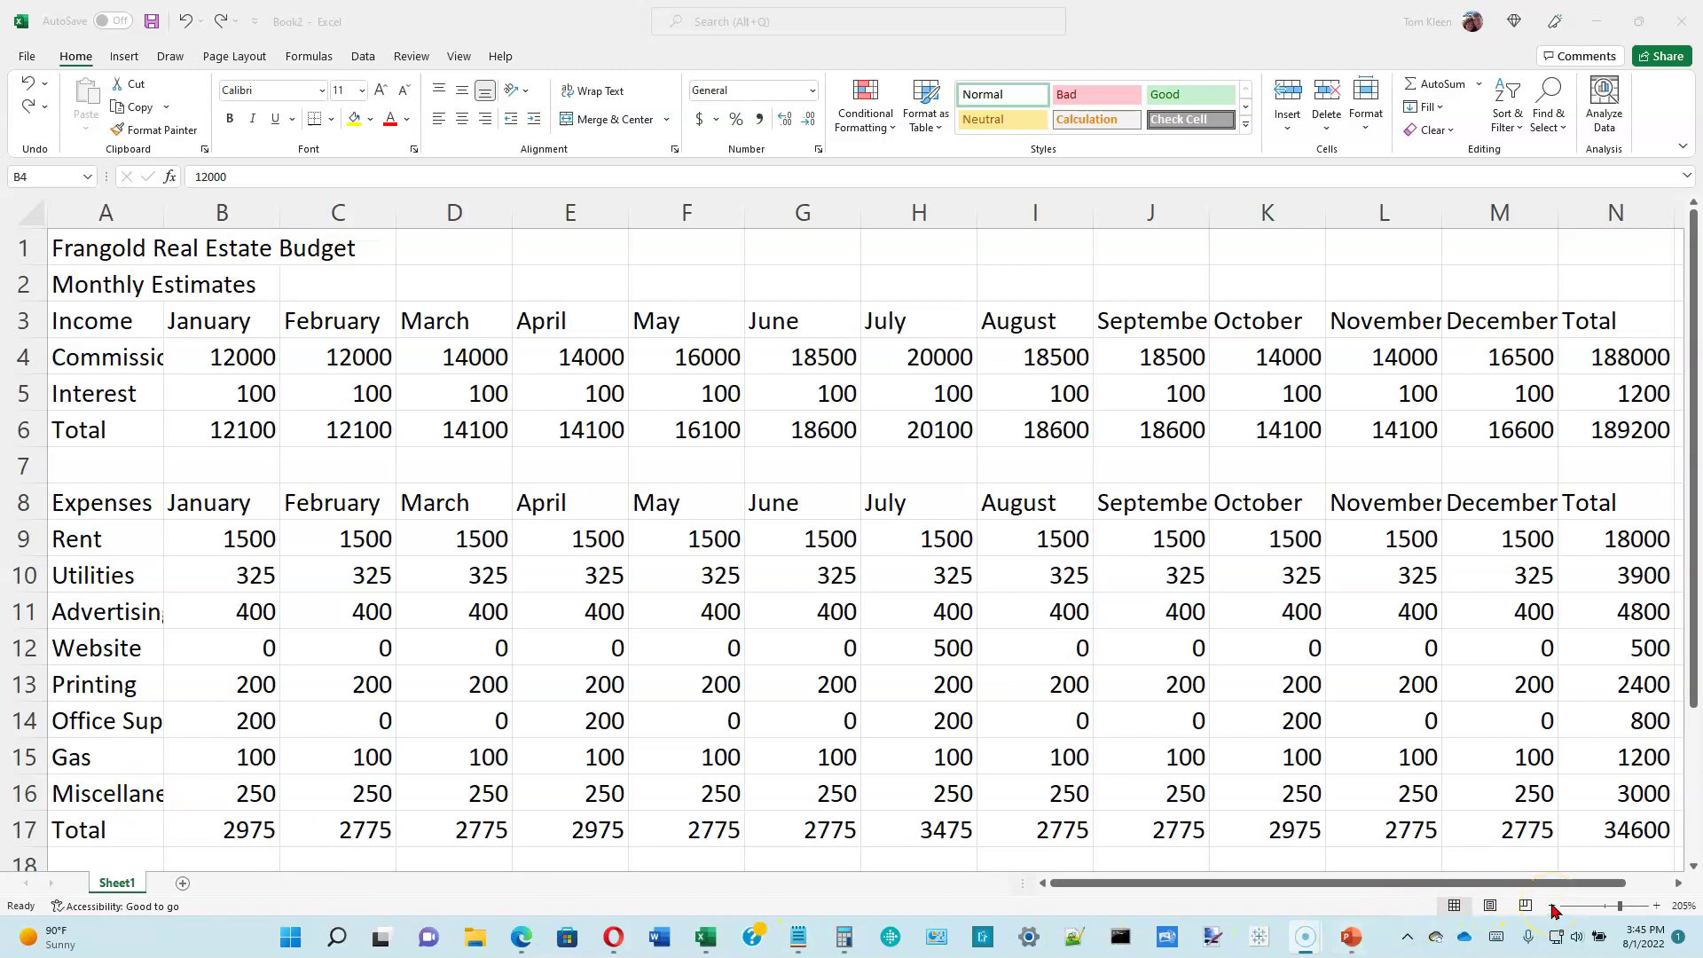
Enter a formula in cell B19 that subtracts January's total expenses from its total income, =B6-B17.
left_click(1552, 906)
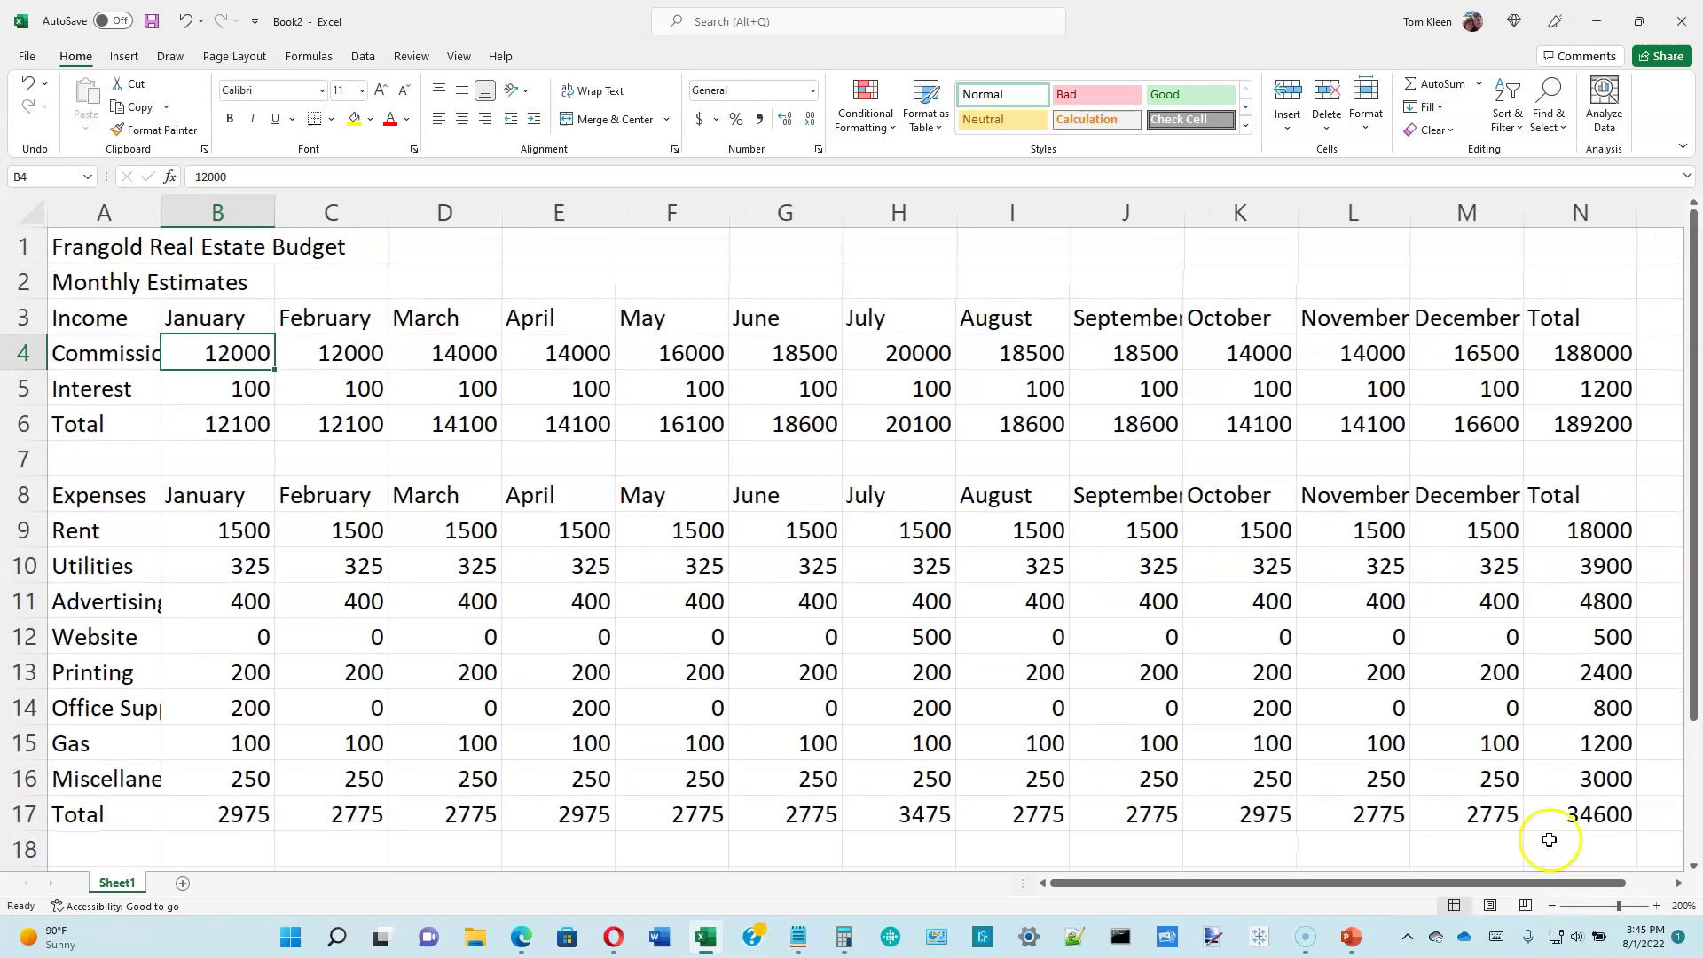
left_click(1552, 906)
left_click(1553, 906)
left_click(1552, 906)
left_click(1553, 906)
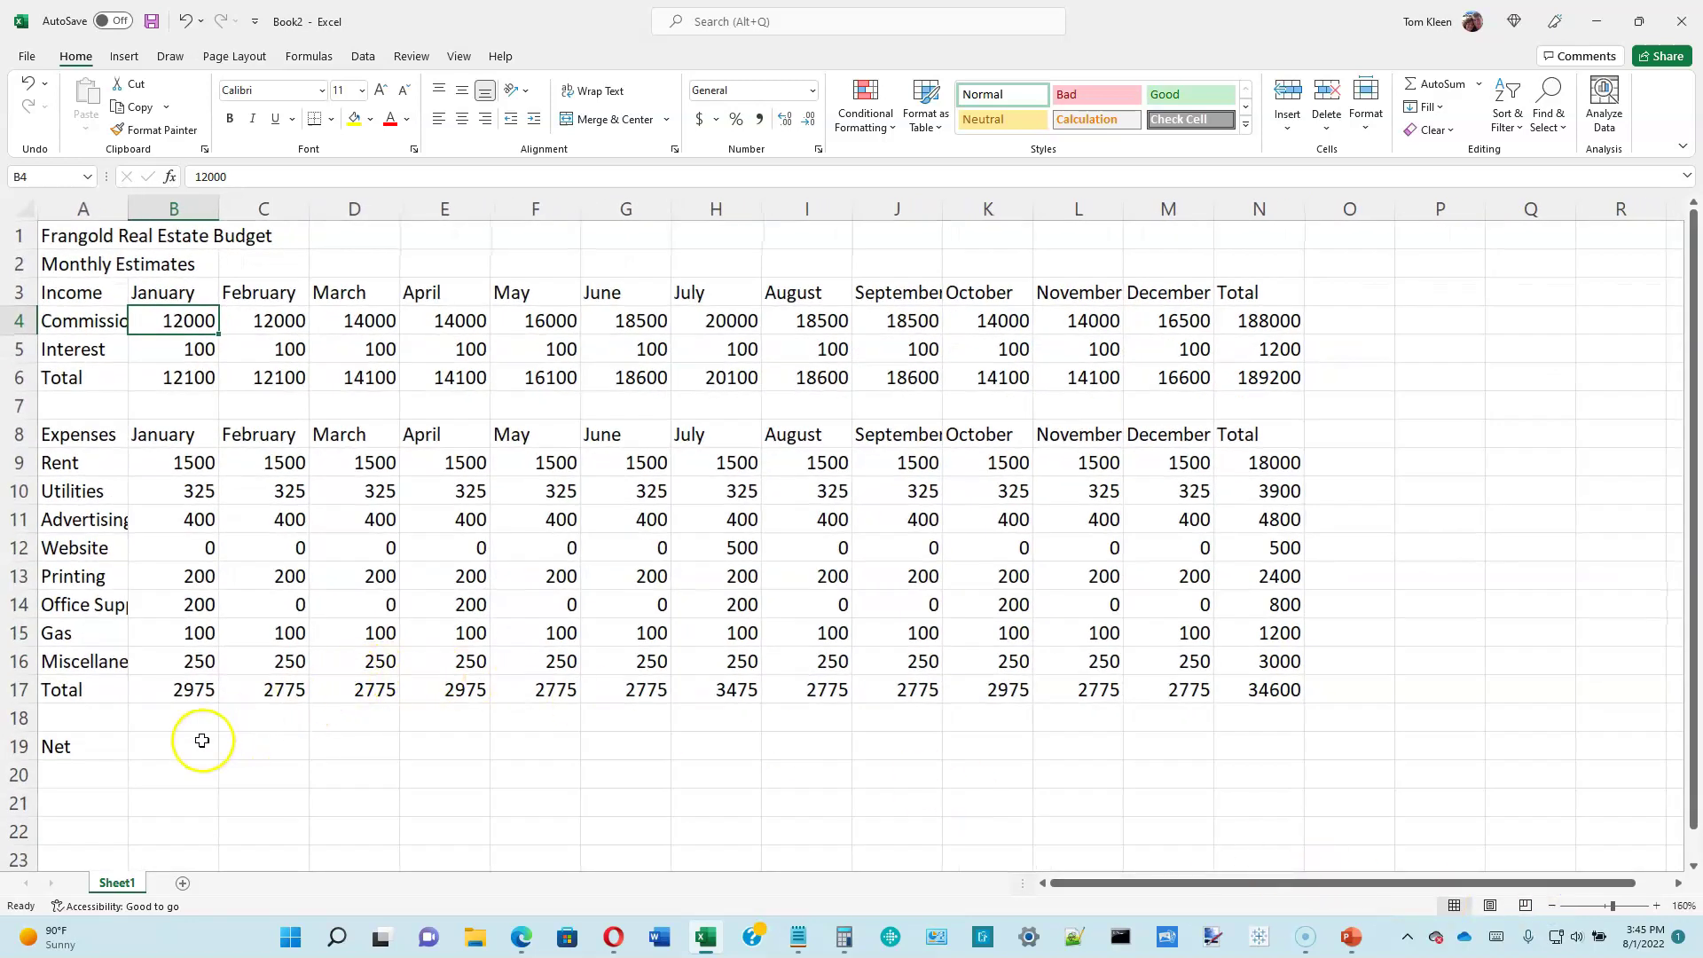
left_click(166, 746)
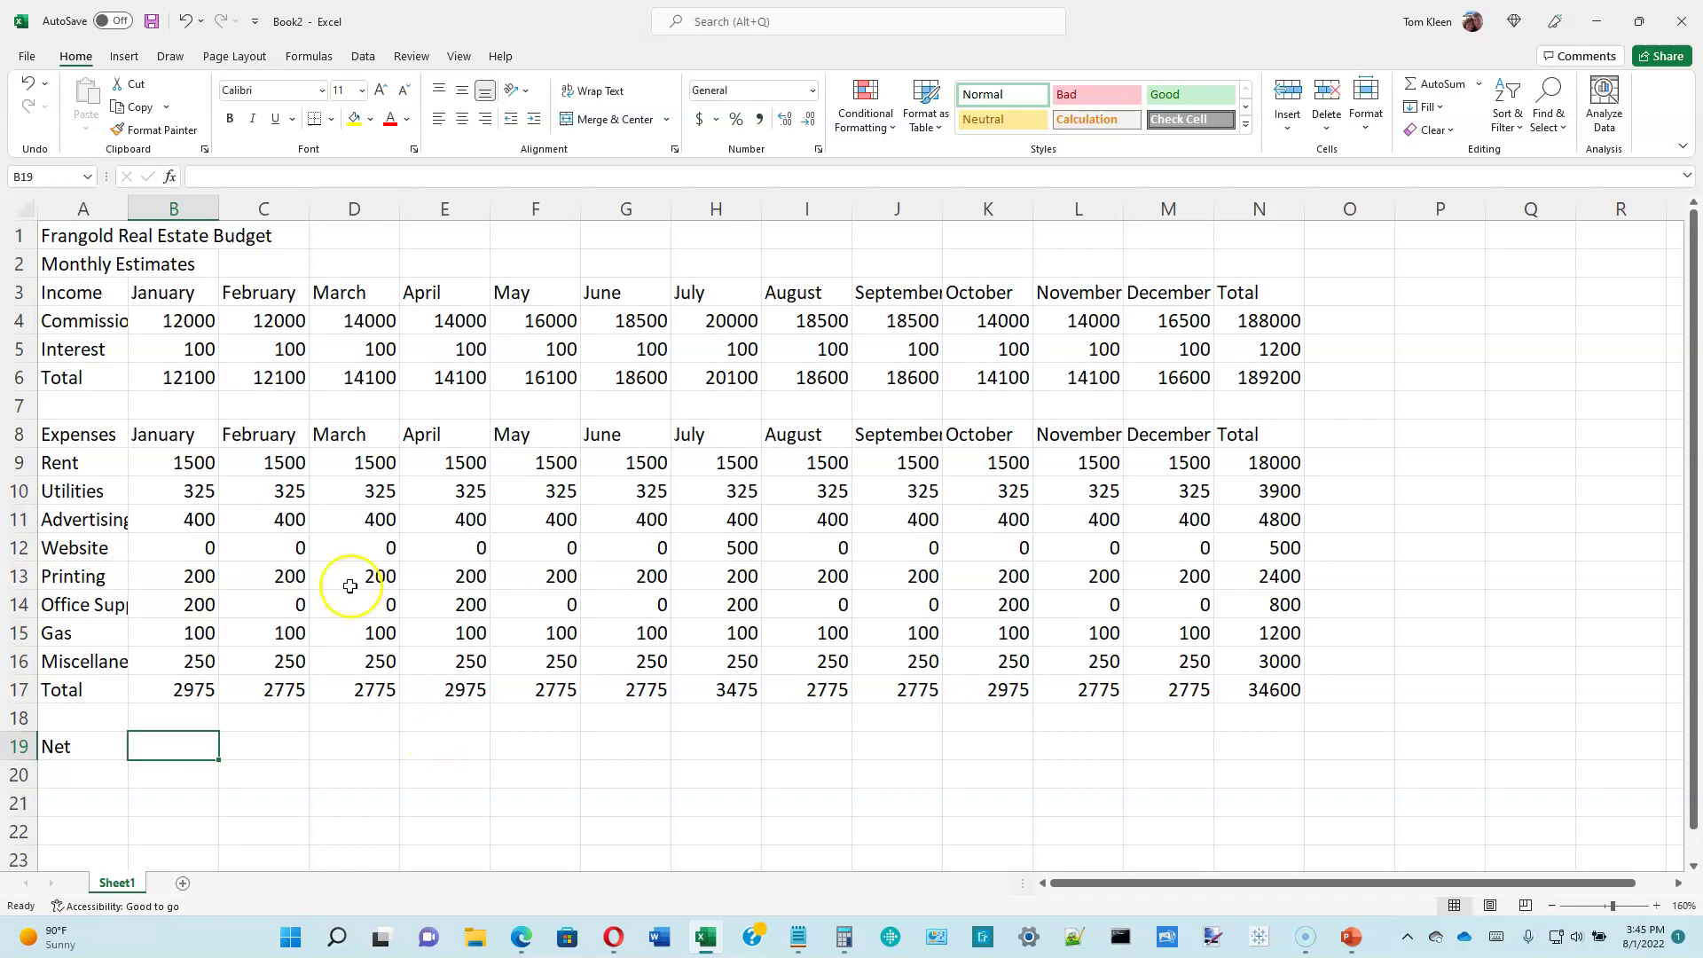
left_click(195, 386)
left_click(186, 690)
left_click(181, 743)
type("=")
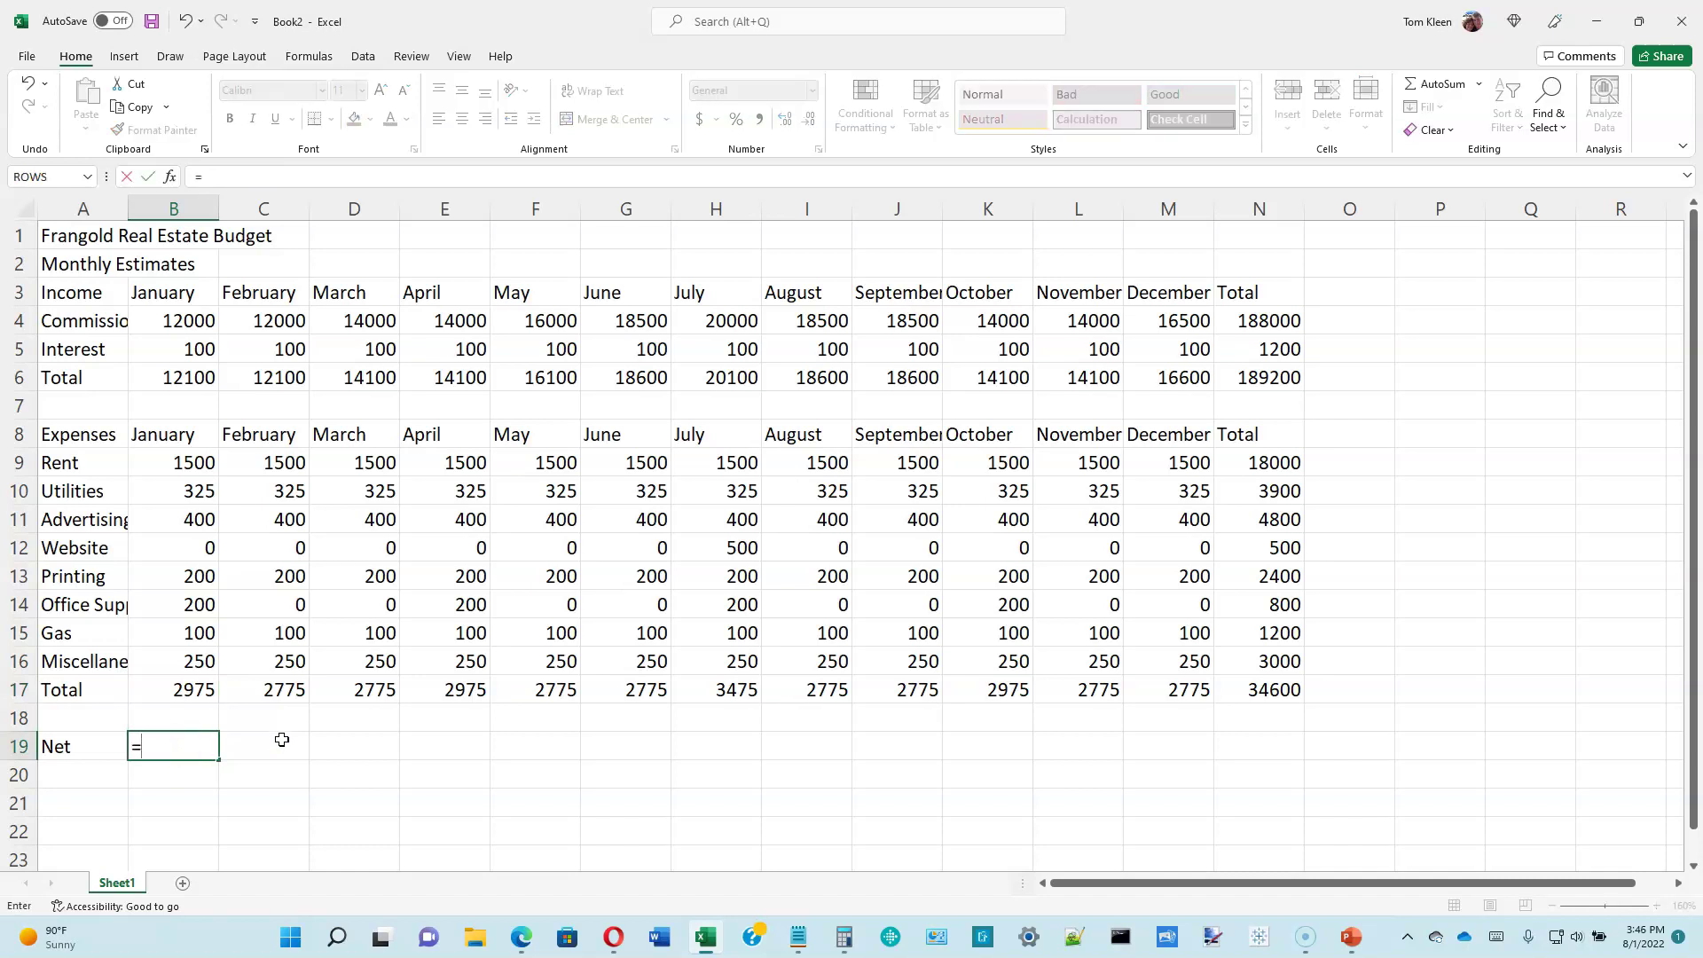
left_click(174, 380)
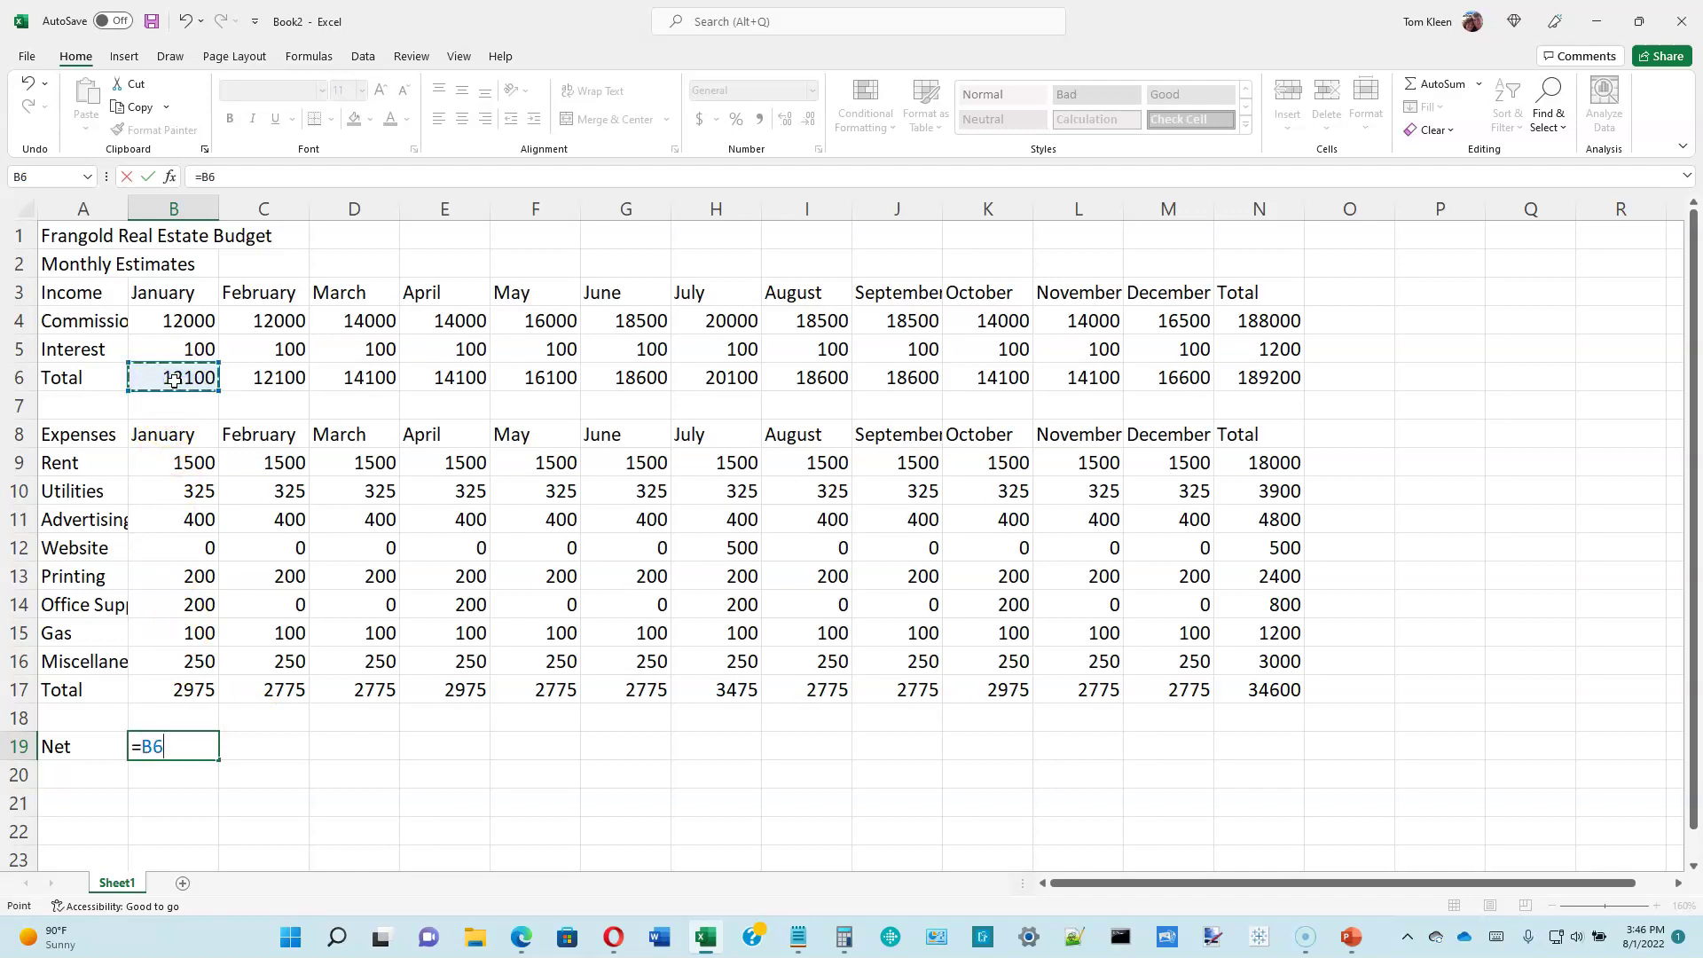
type("-")
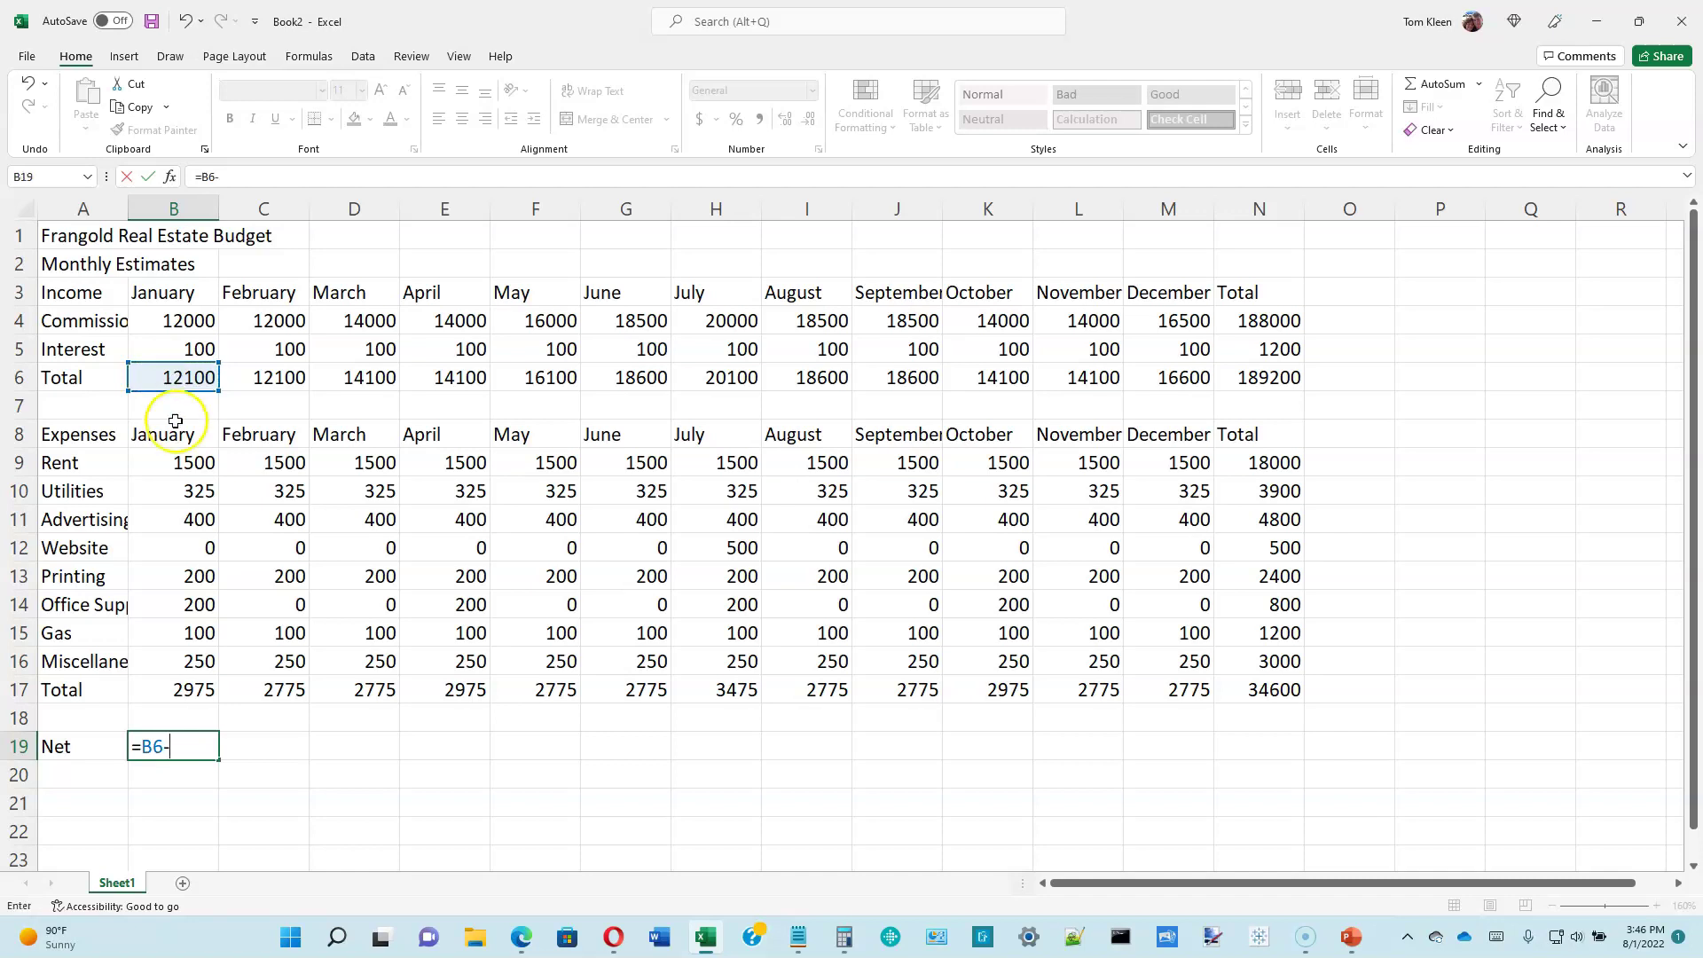
left_click(187, 694)
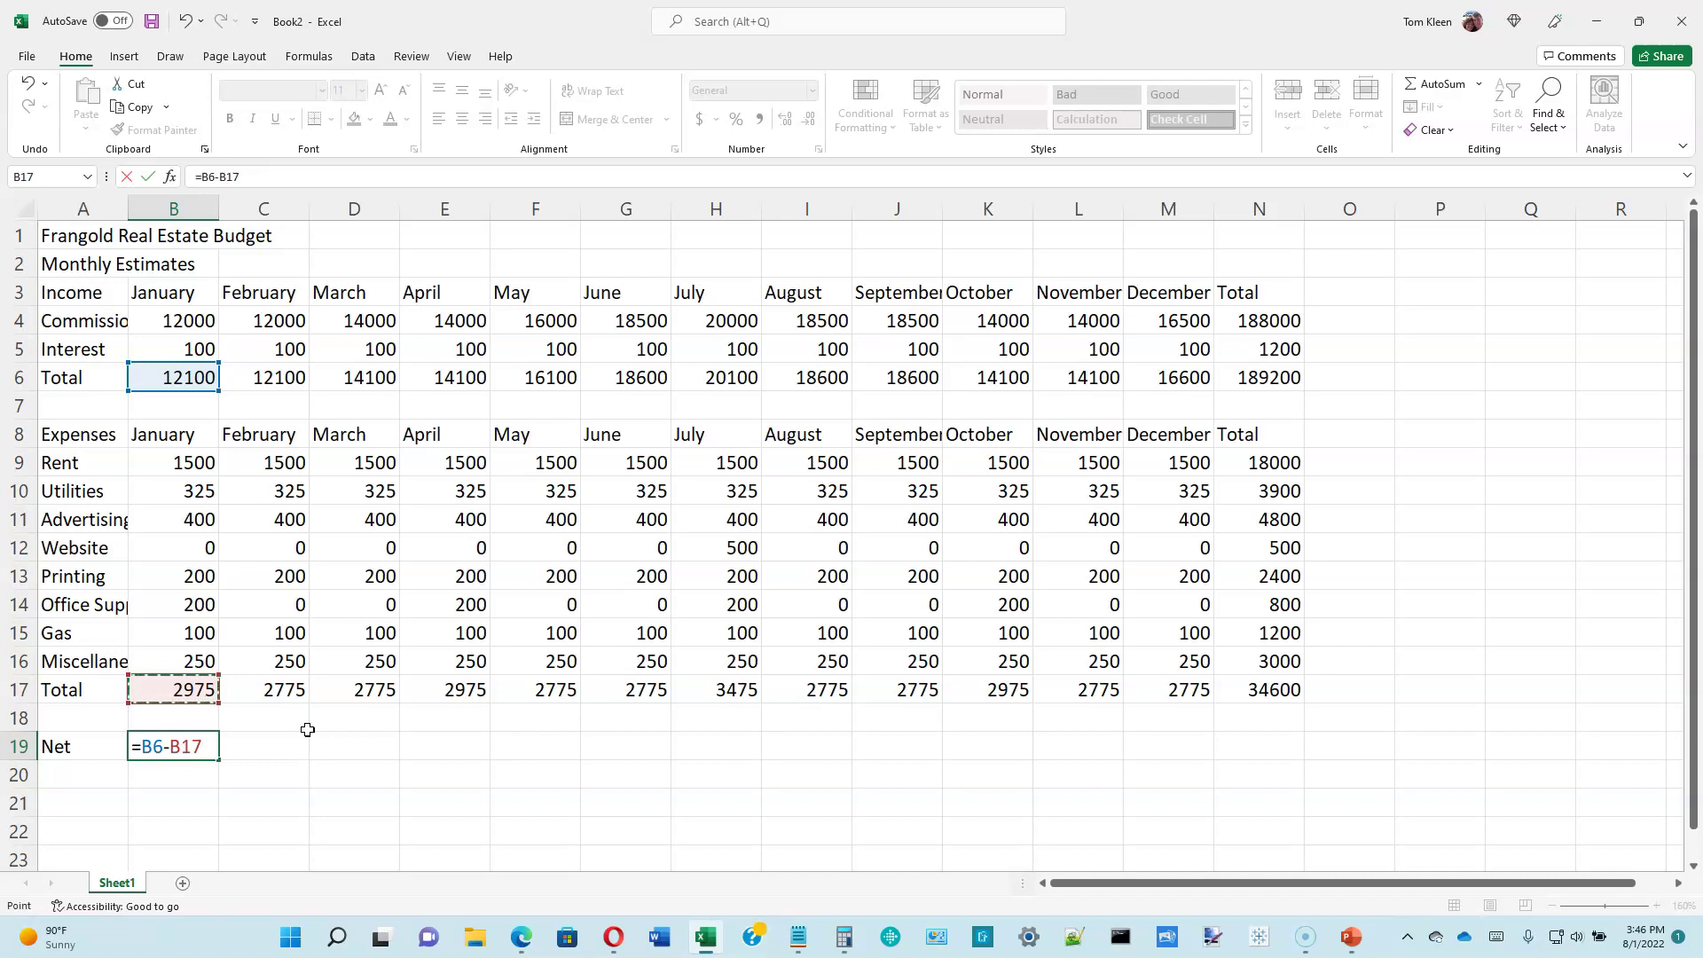
left_click(175, 736)
key("Return")
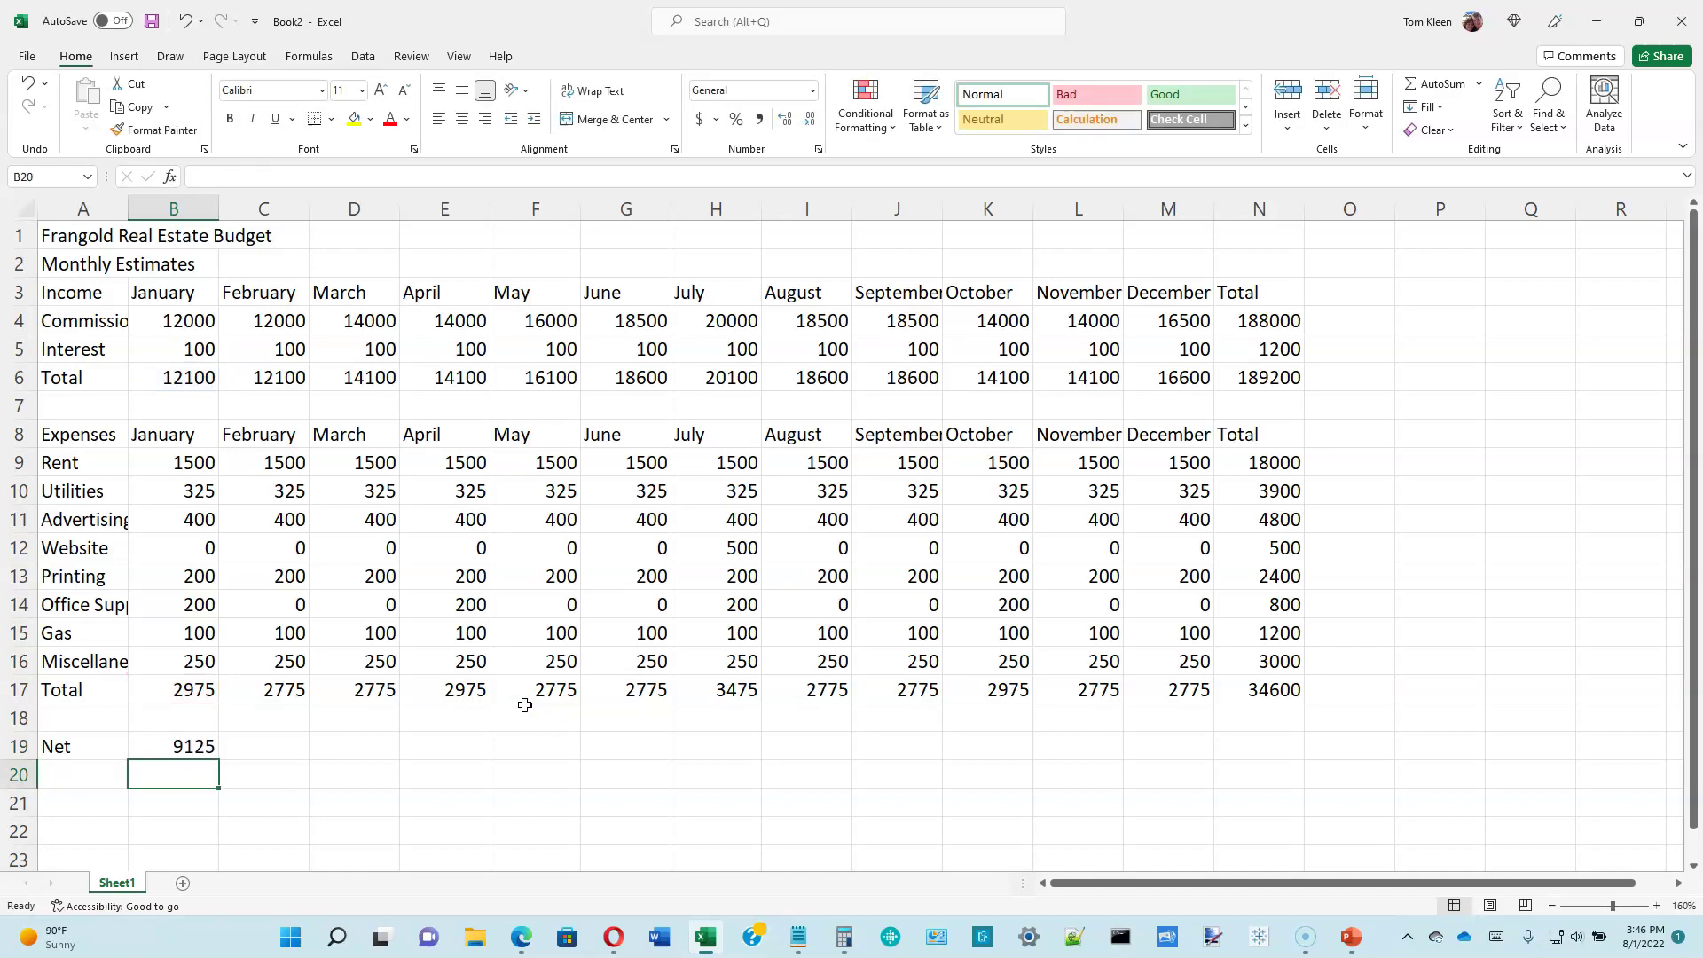
Copy the January net formula across row 19 through the Total column, and check the cell references in April's copy.
left_click(182, 746)
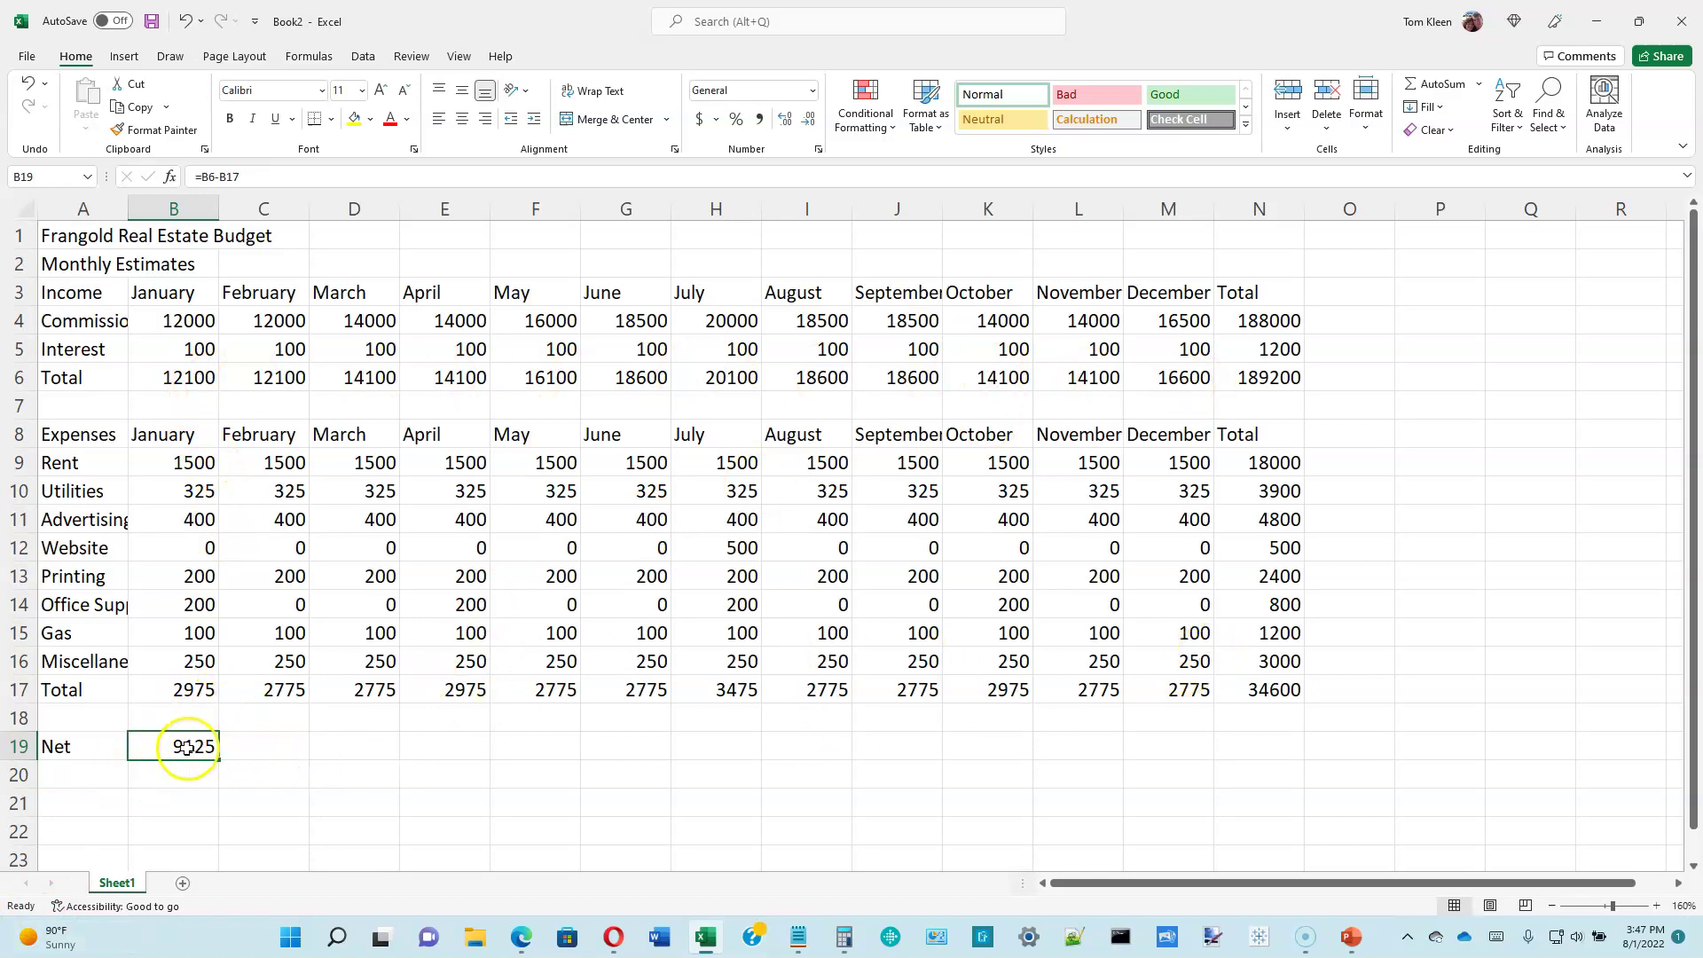
double_click(186, 748)
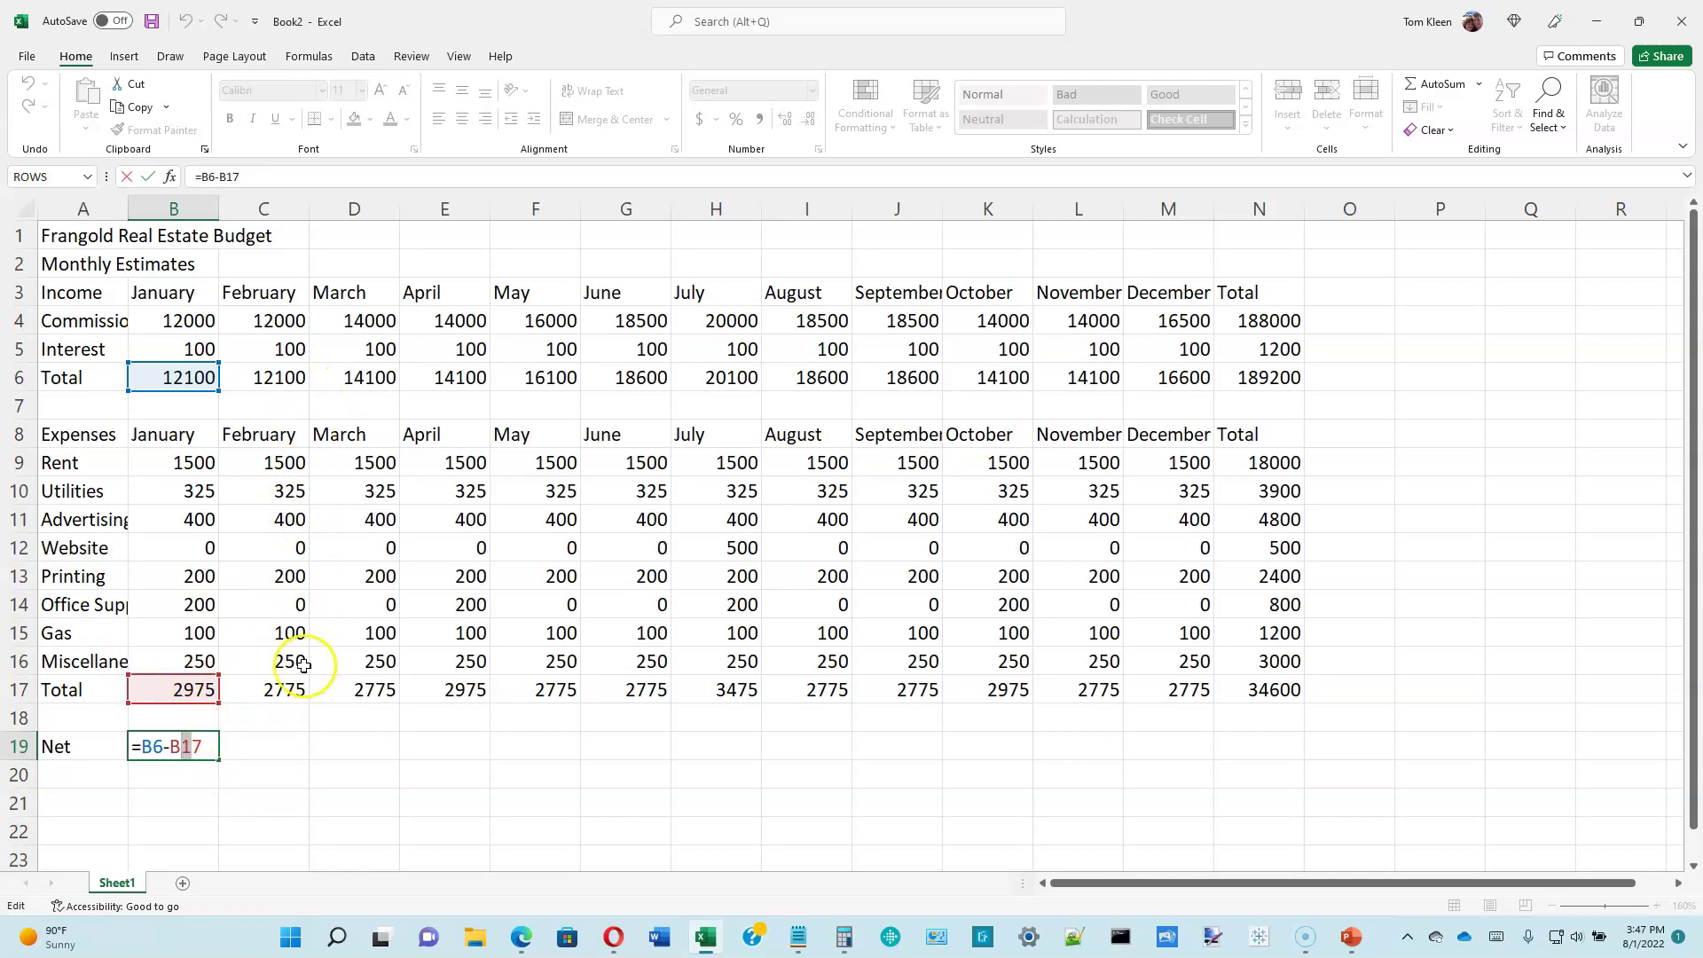
key("ctrl+Return")
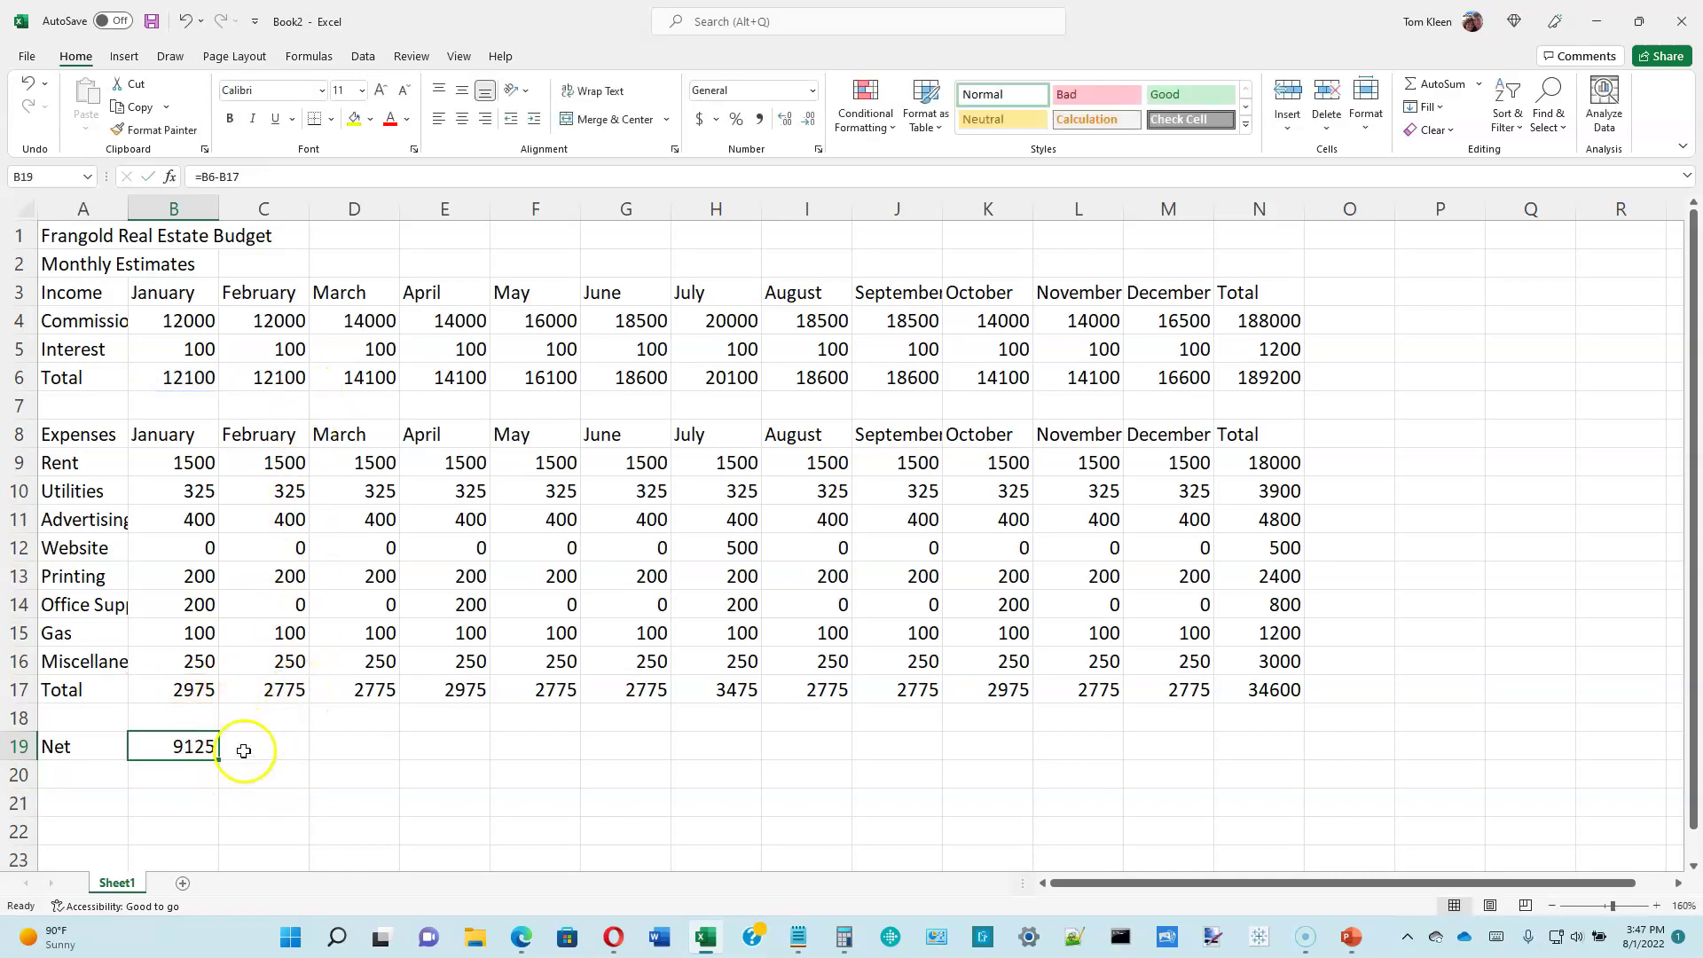
left_click(189, 748)
left_click_drag(219, 761, 1278, 756)
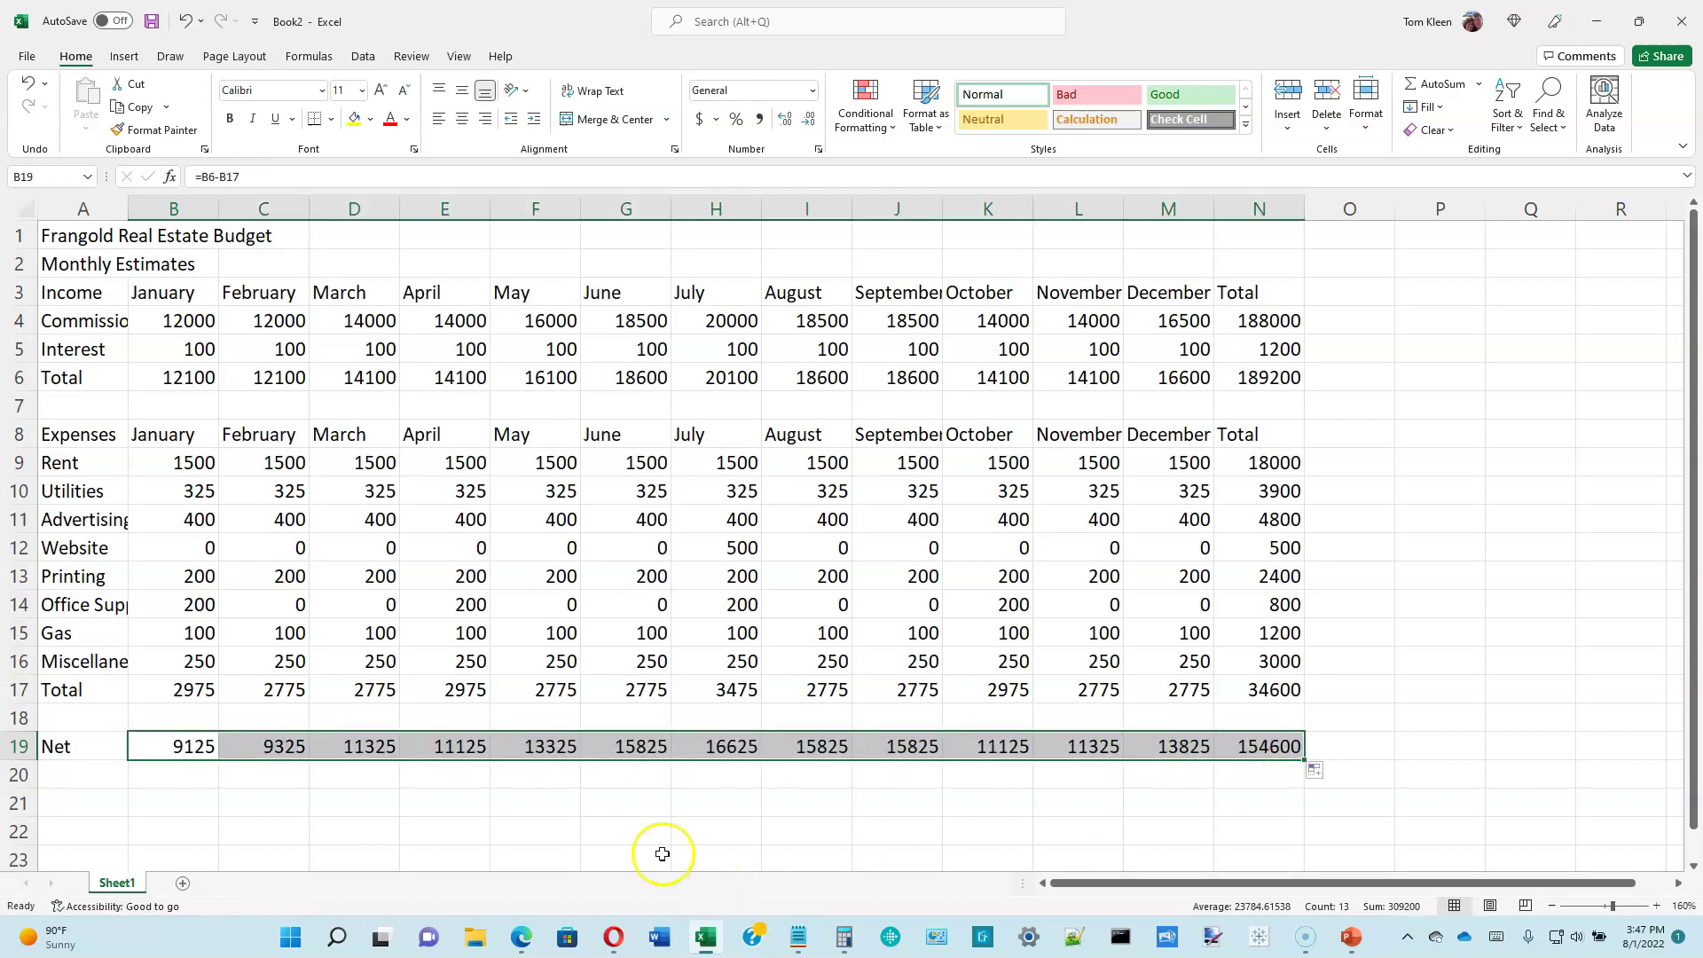
left_click(559, 759)
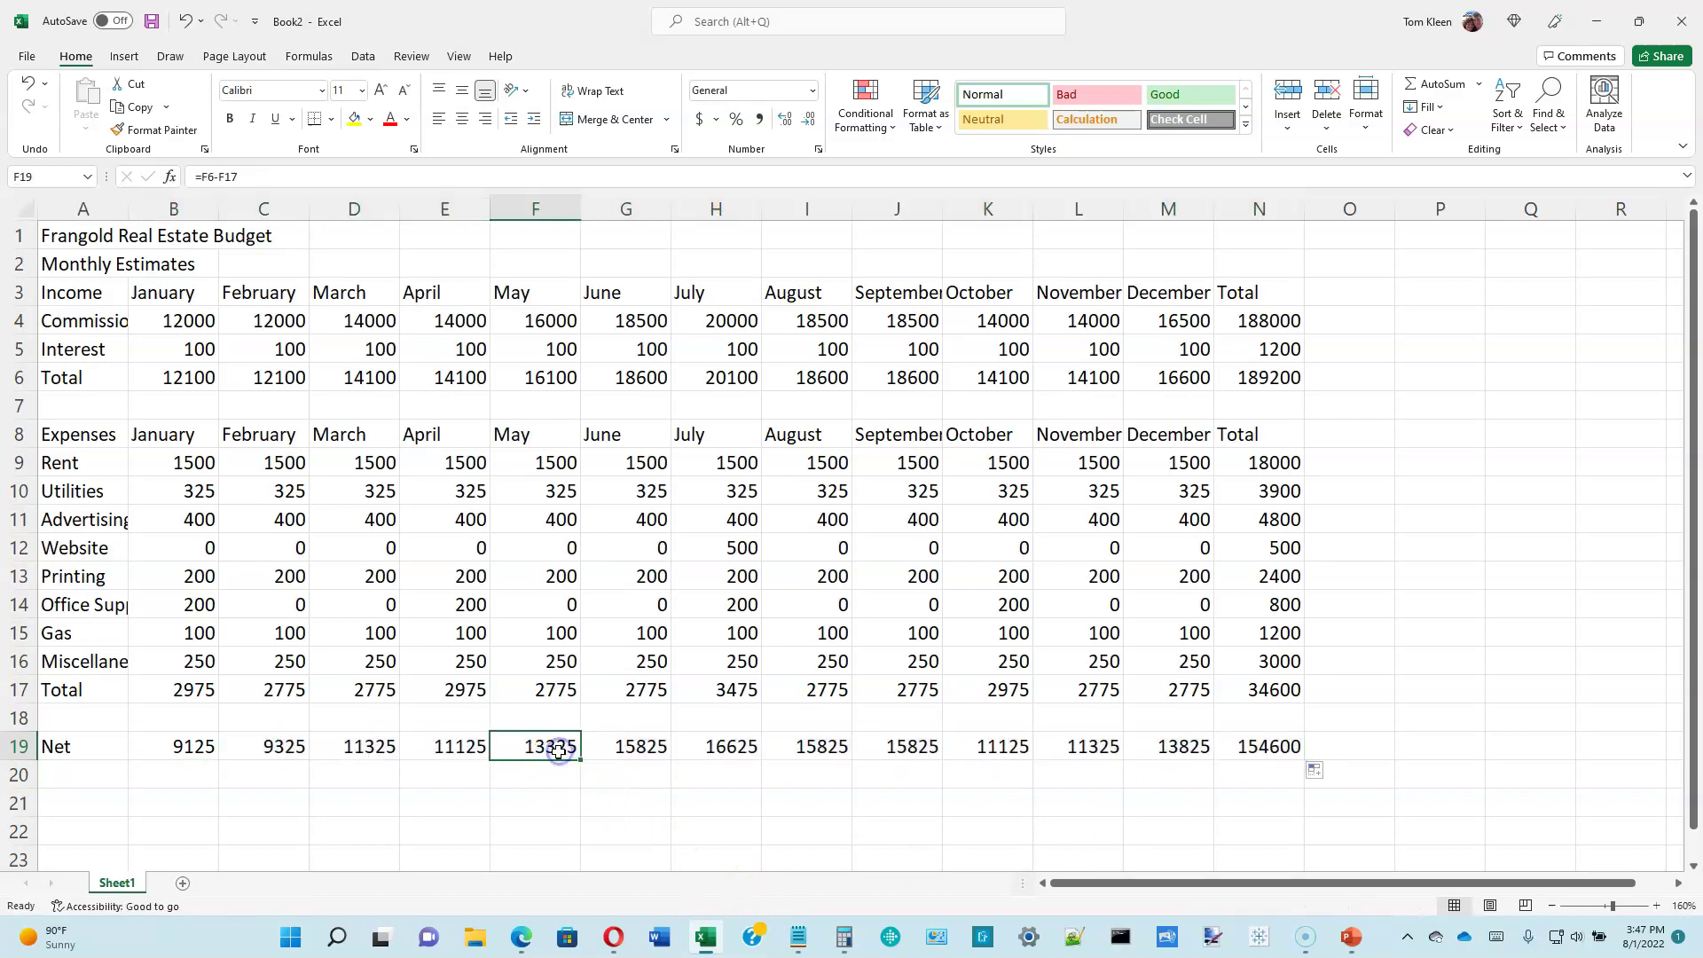
double_click(465, 754)
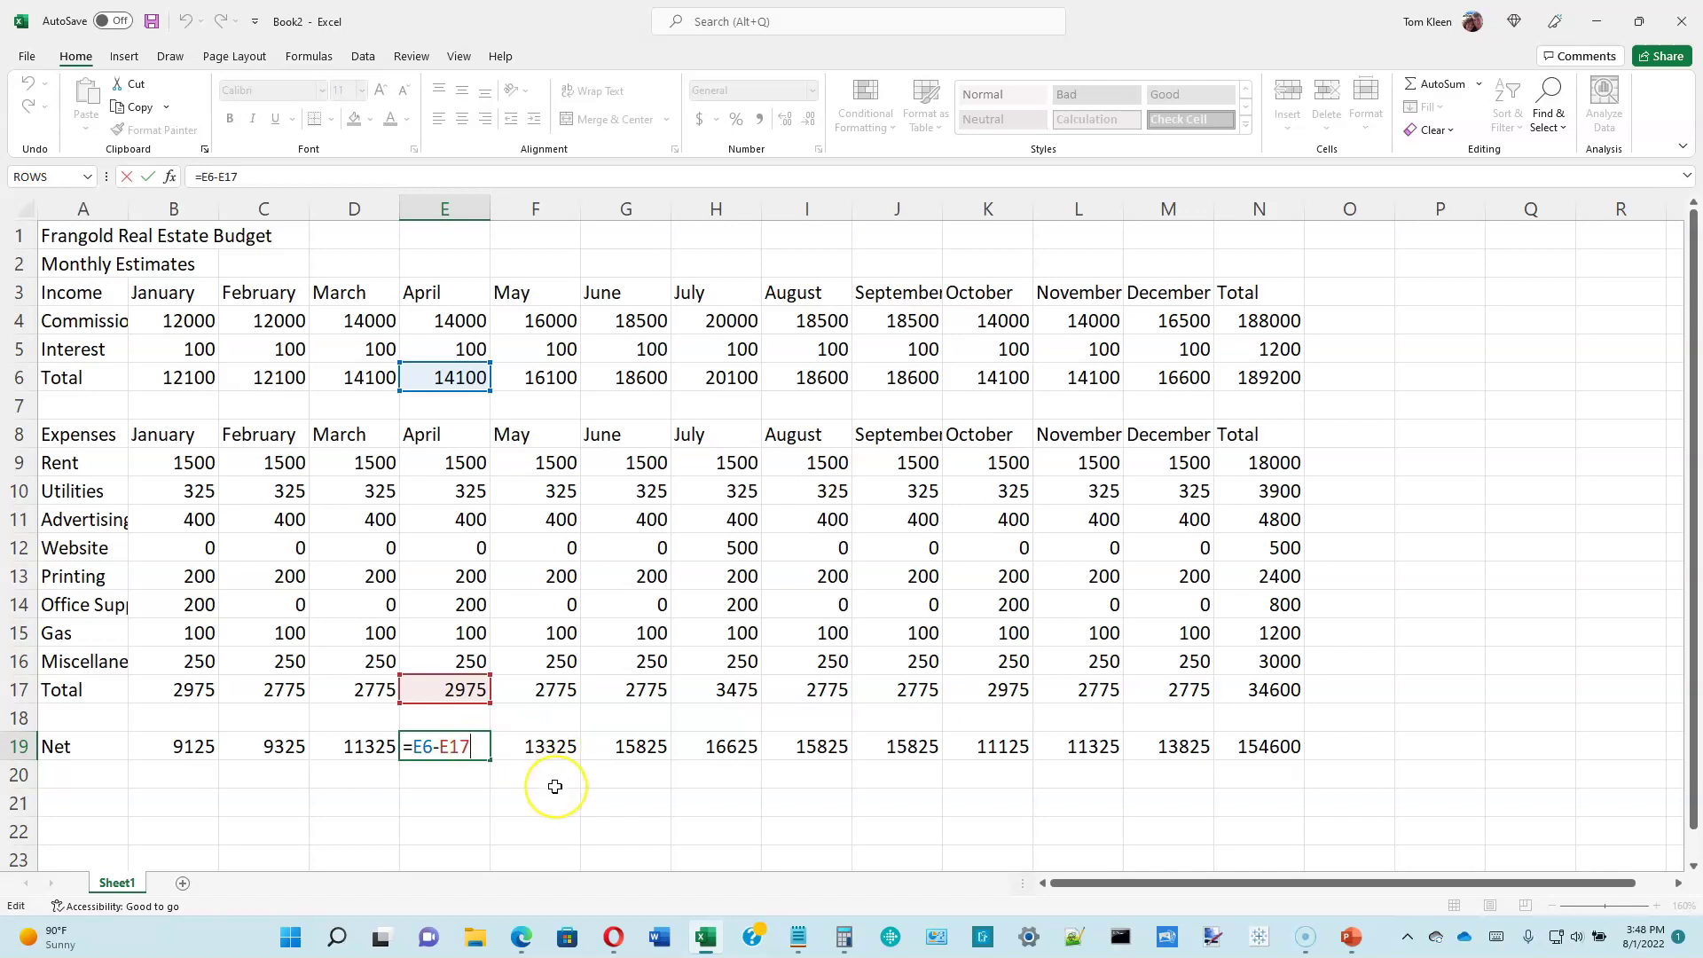
key("ctrl+Return")
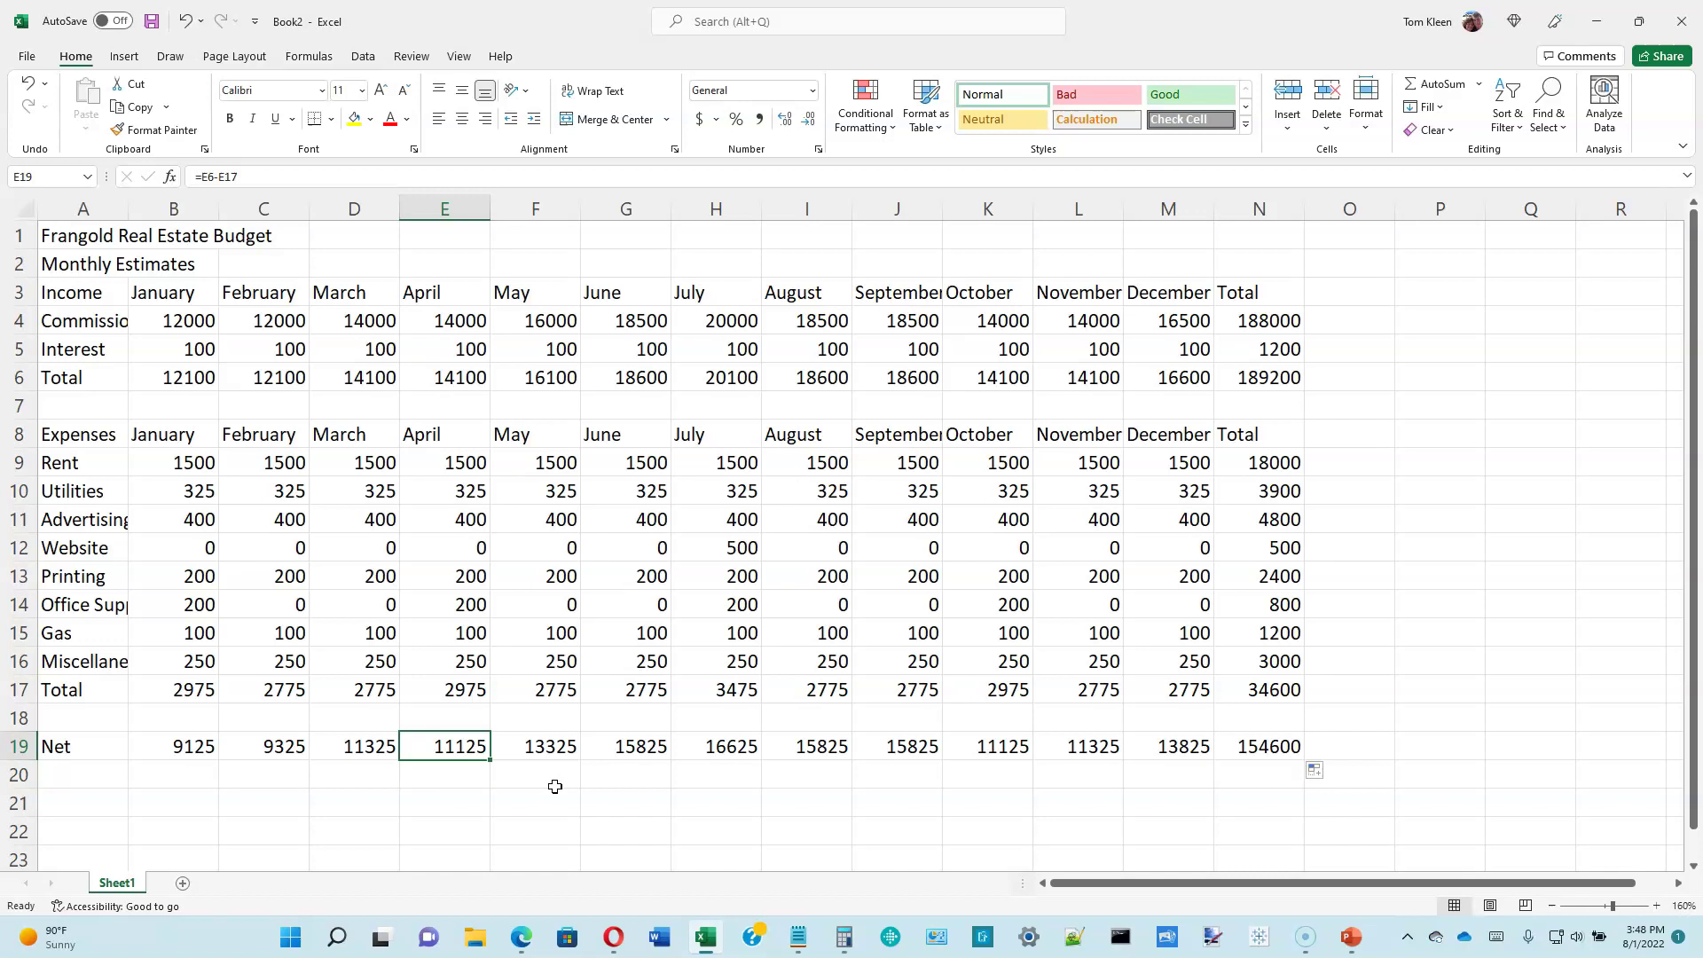
Save the workbook to the Desktop as "Frangold Real Estate Budget" in Excel Workbook (*.xlsx) format.
left_click(28, 59)
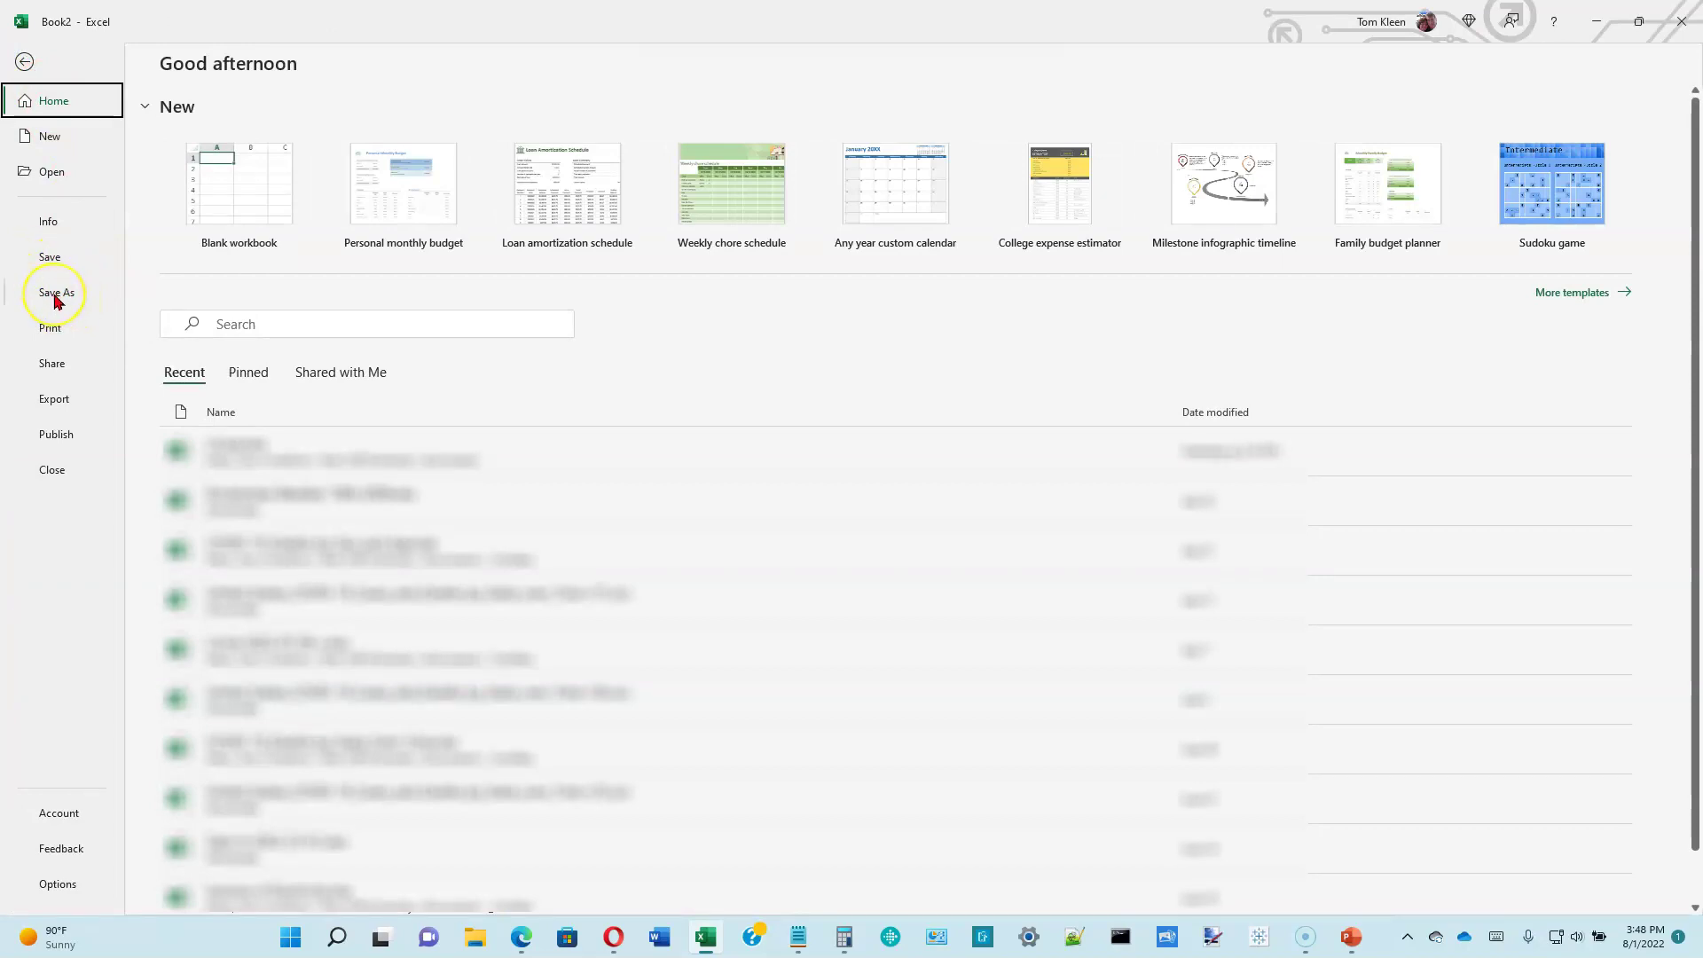
left_click(51, 259)
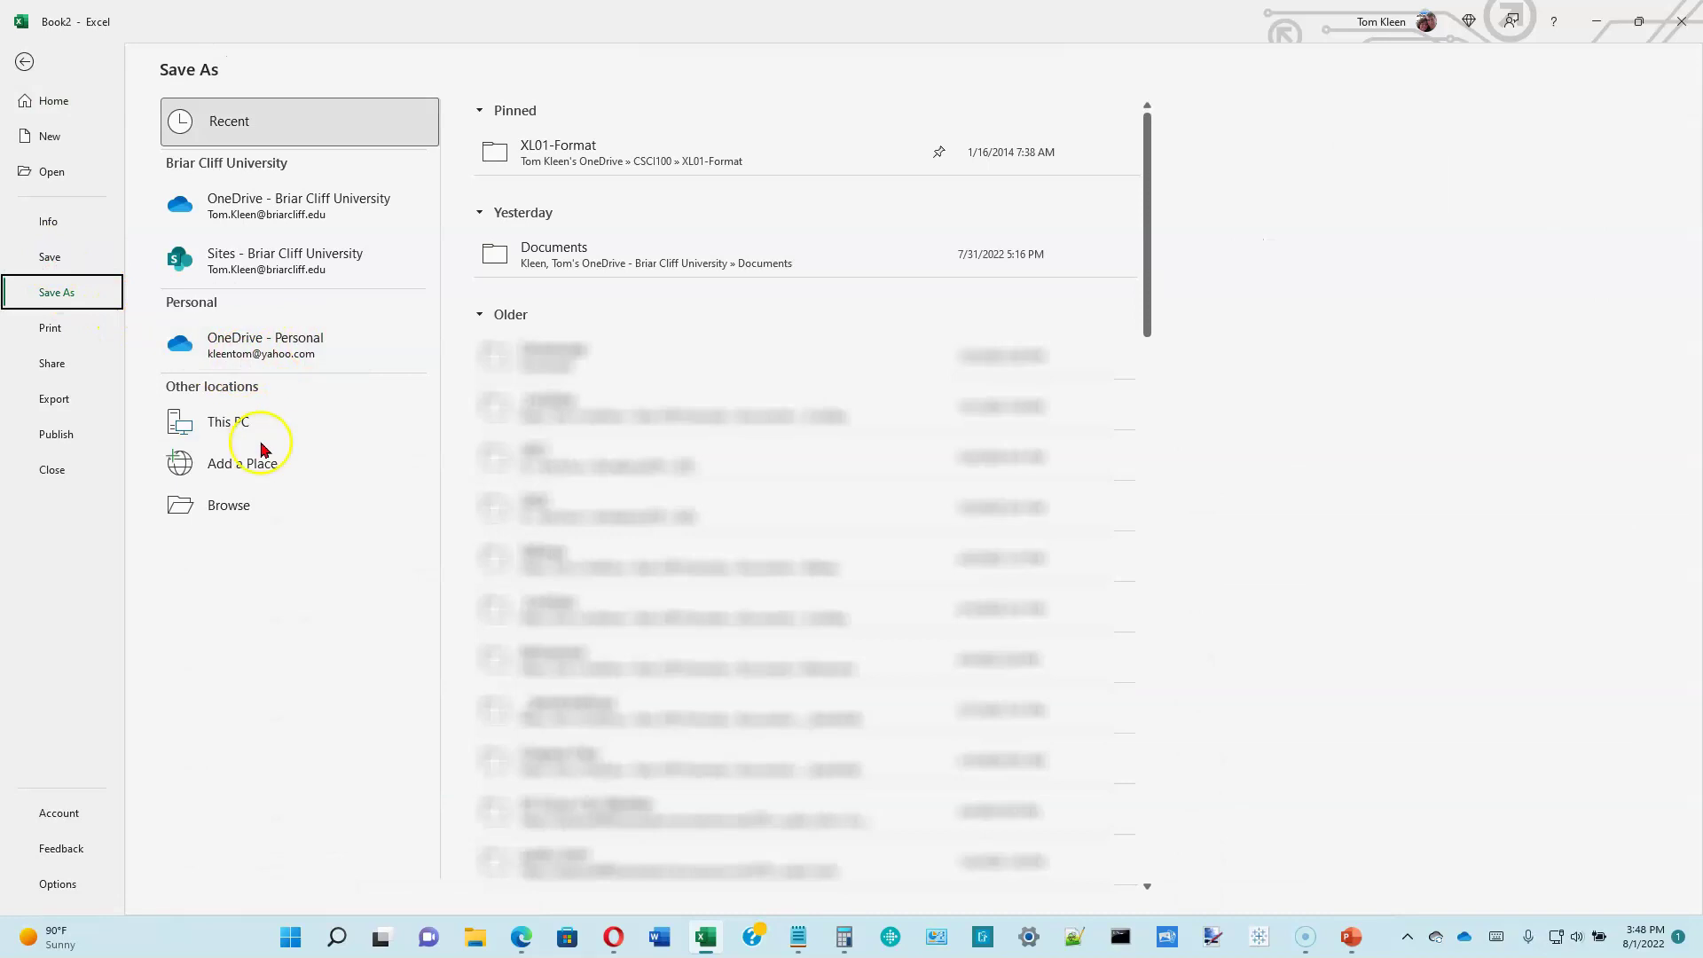
left_click(248, 507)
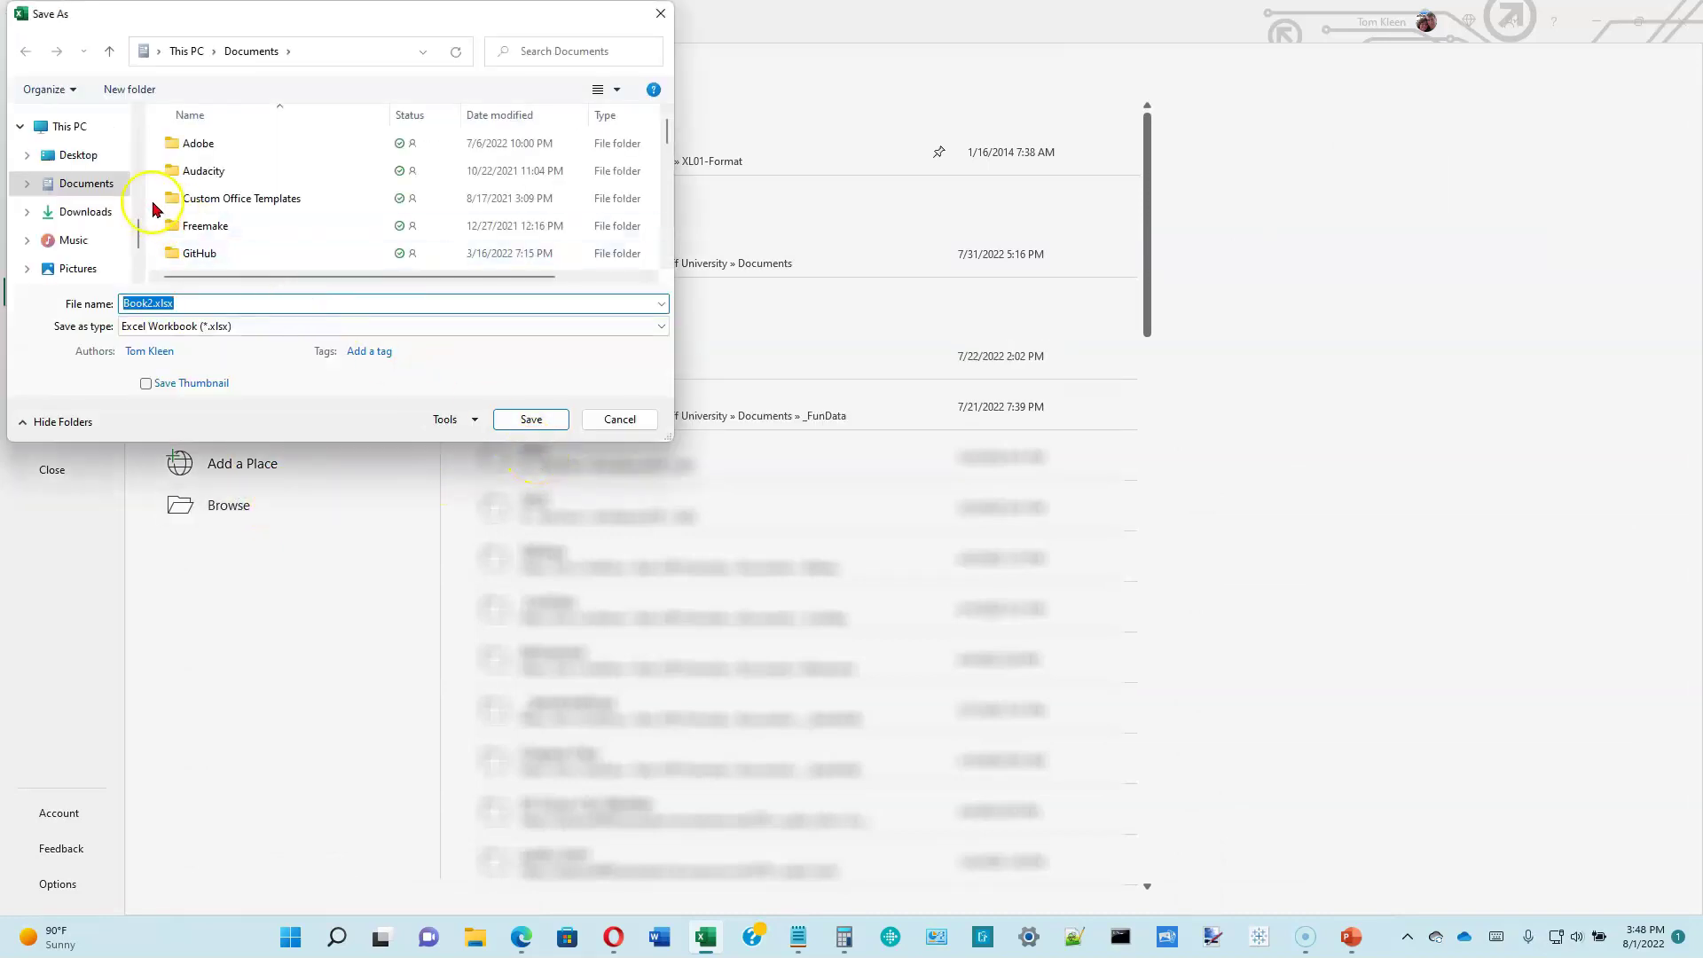
left_click(69, 155)
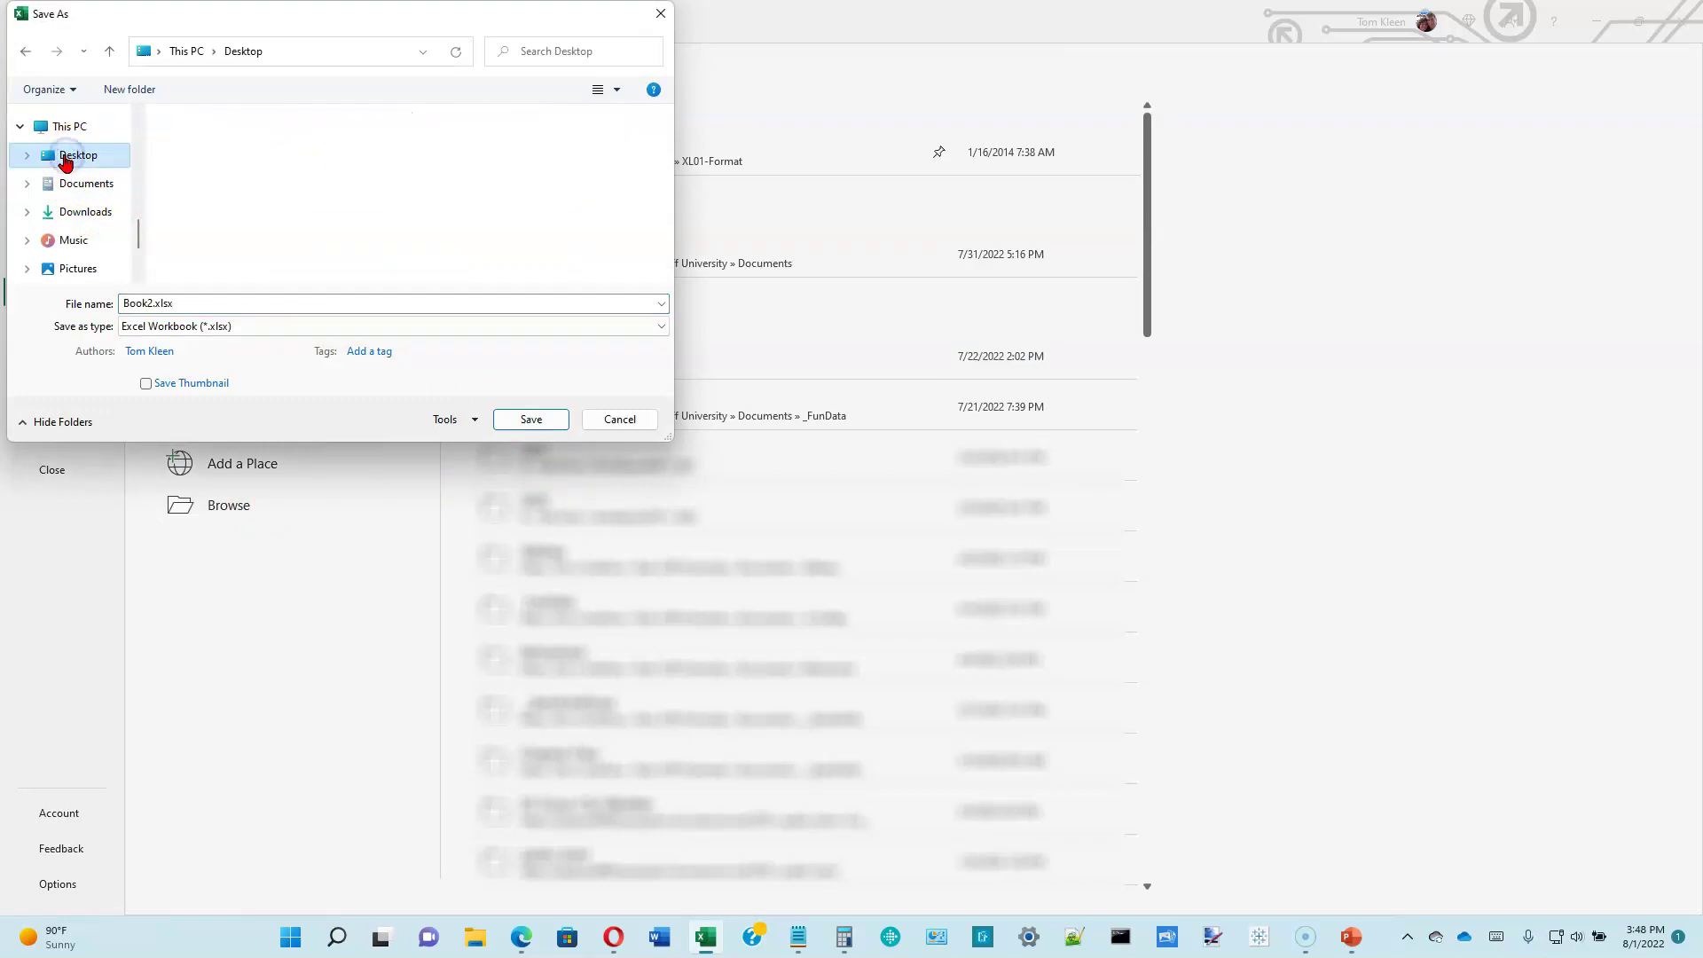
double_click(249, 304)
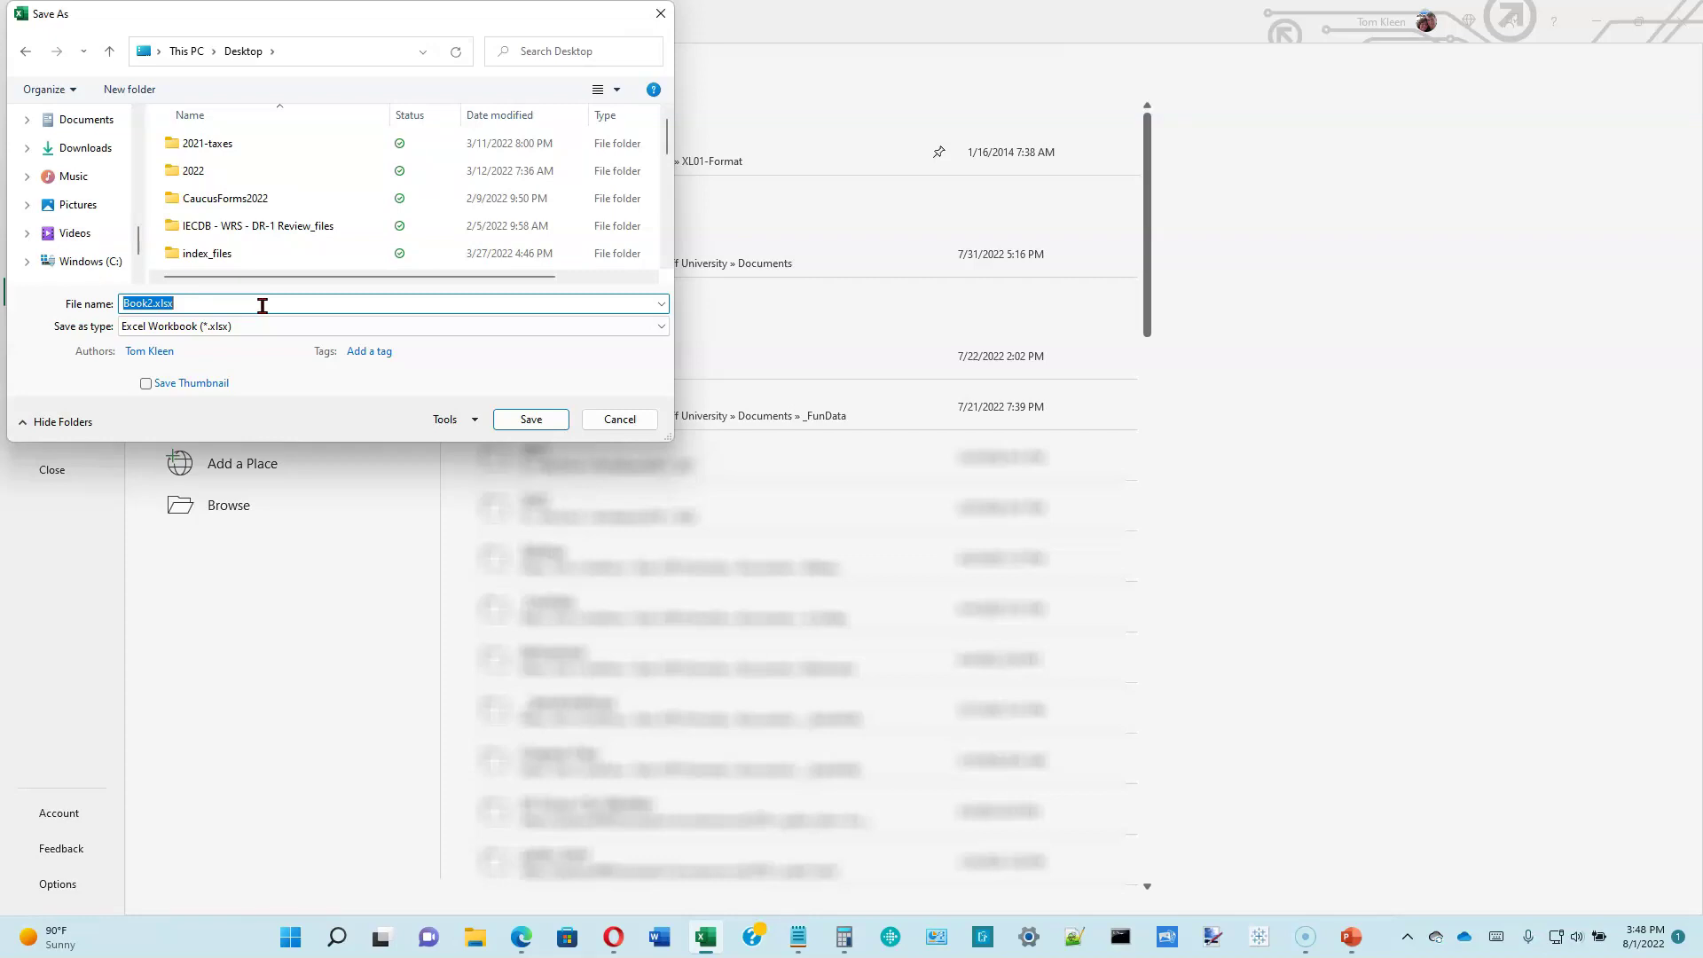
type("F")
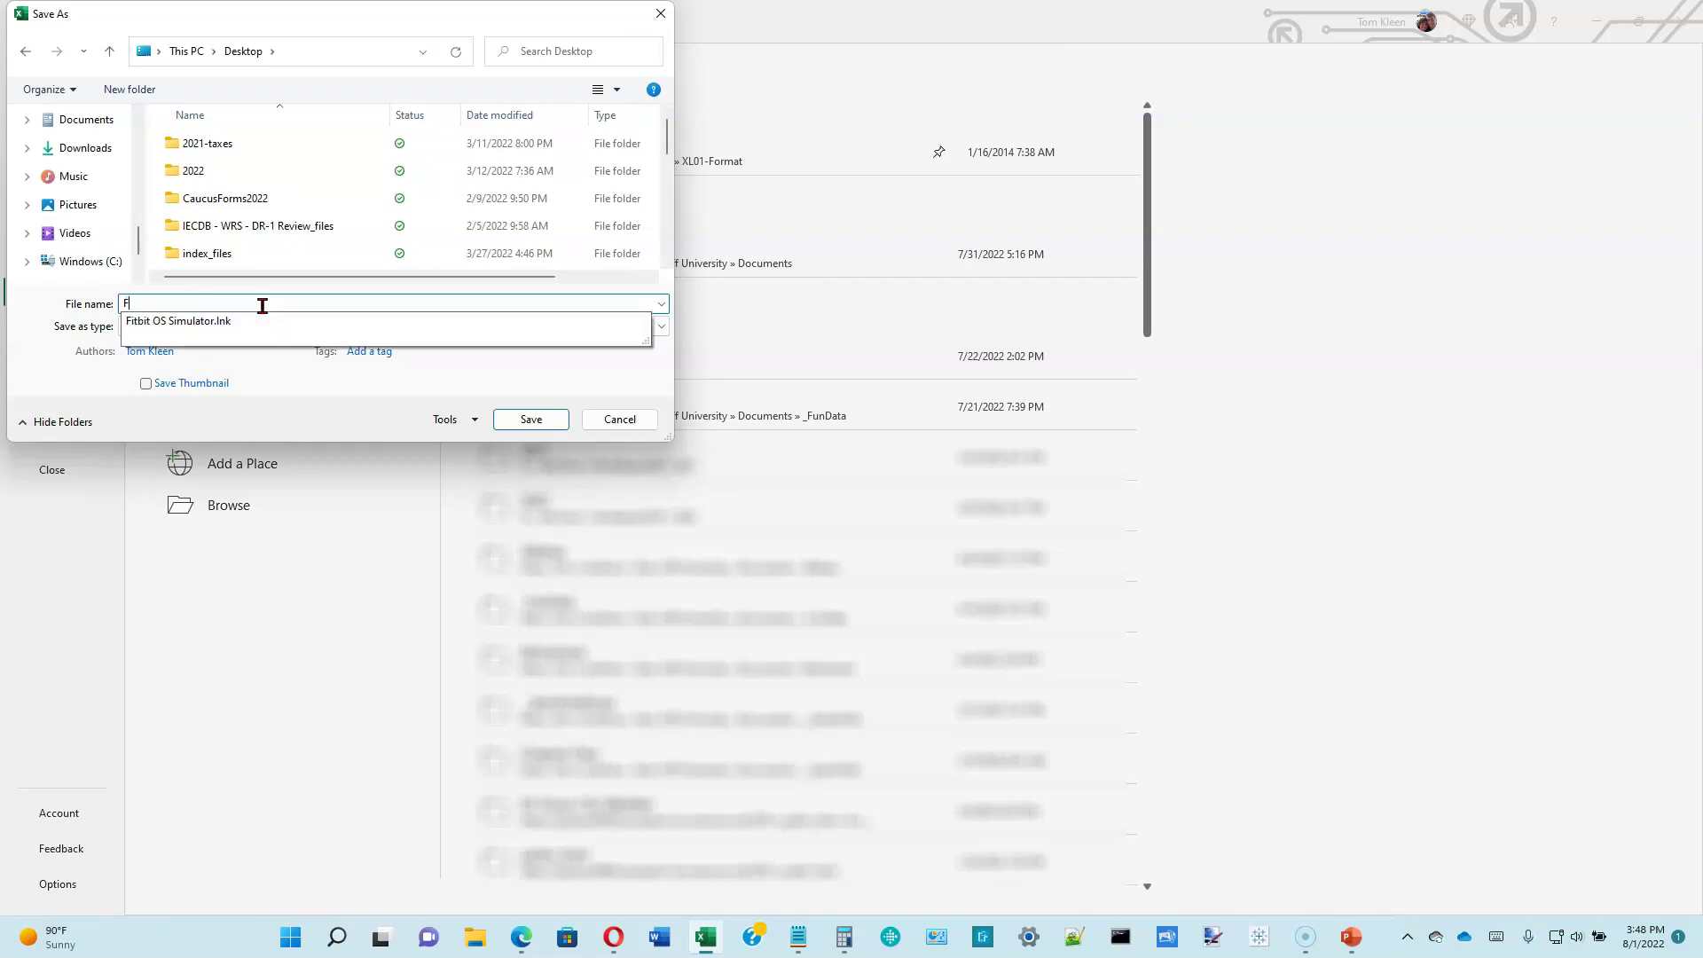
type("rangold Re")
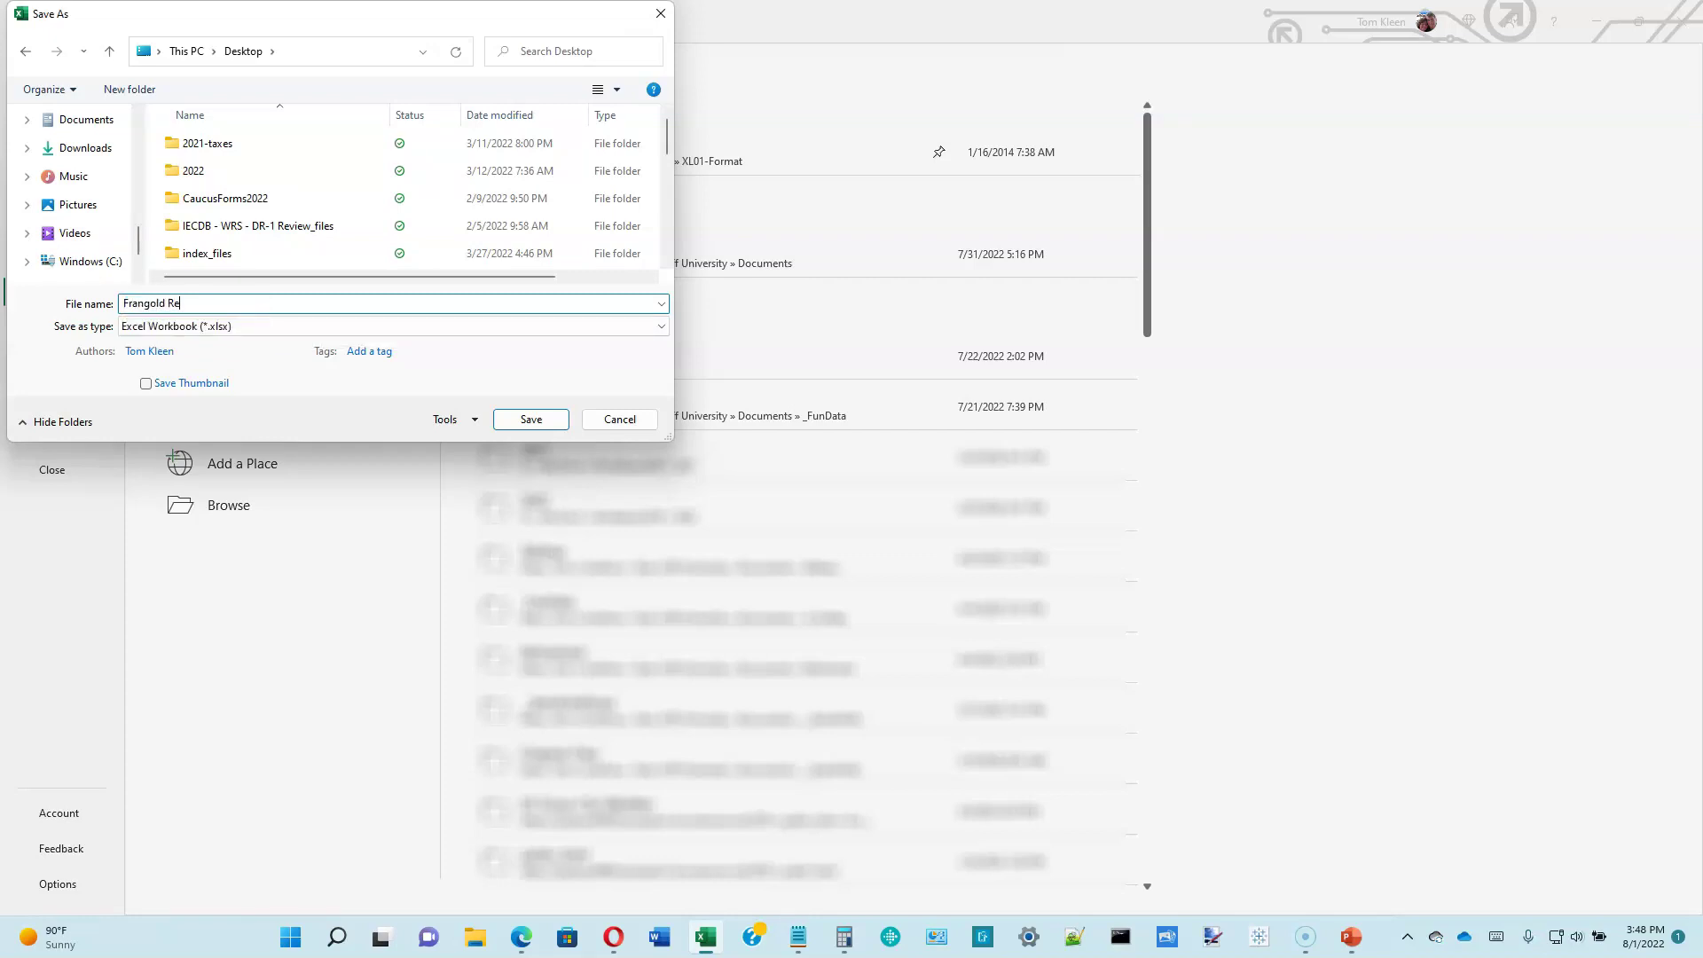
type("al Estate Budget")
left_click(251, 327)
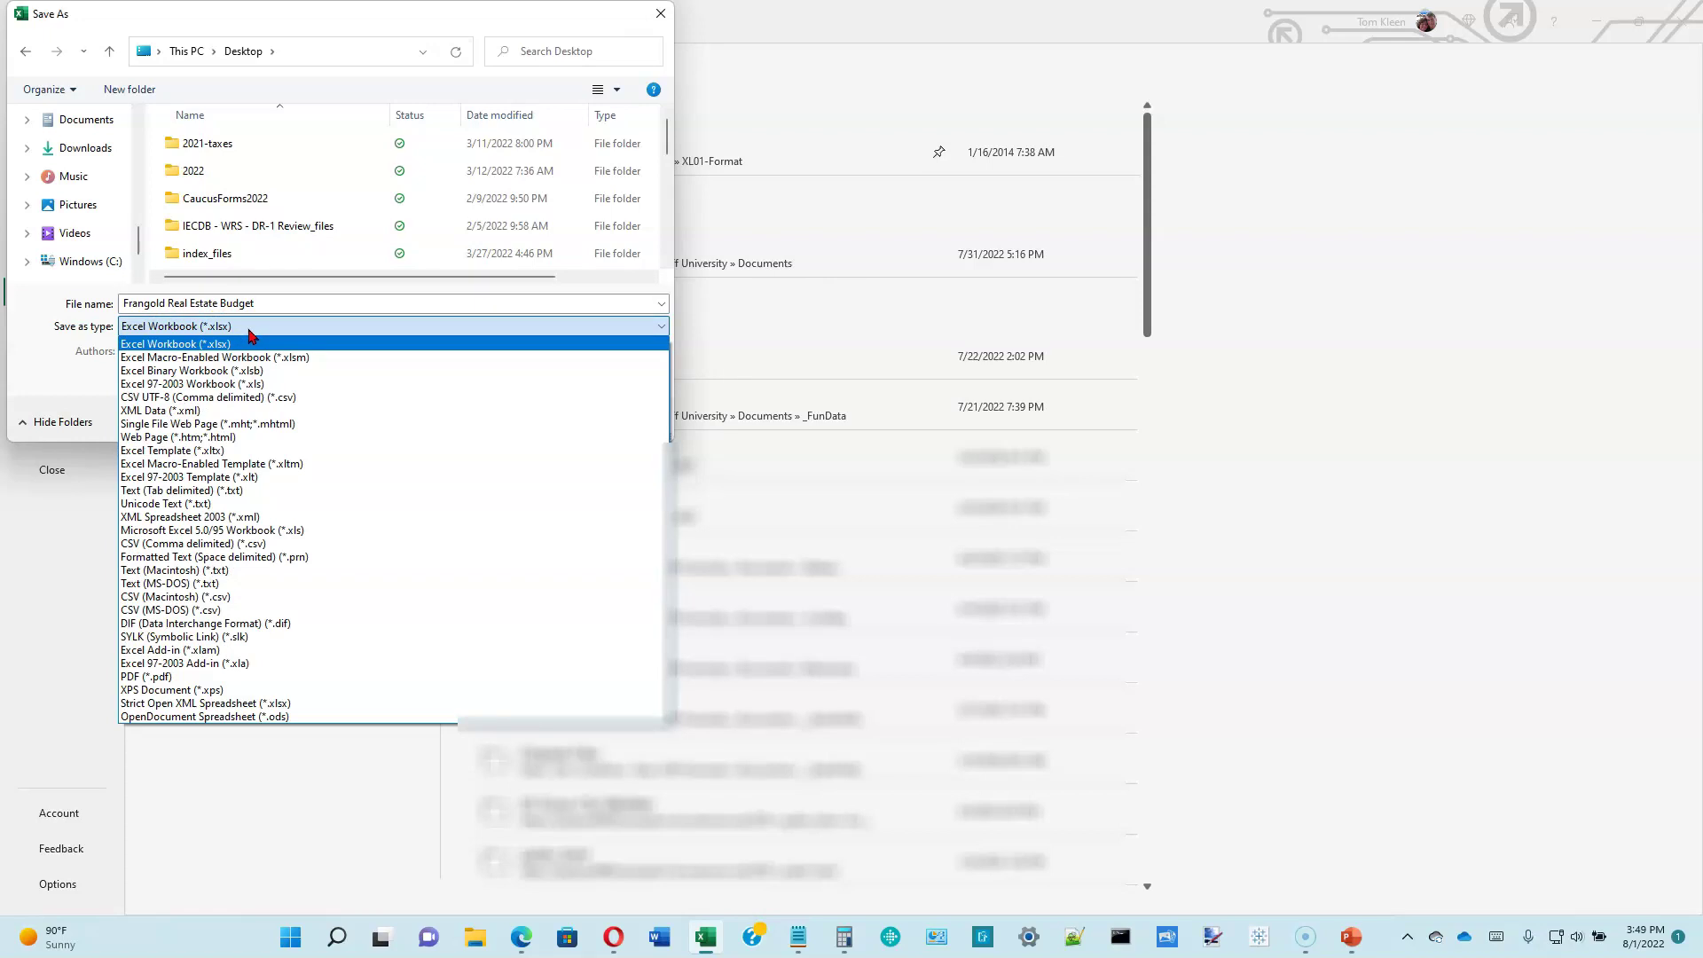
left_click(248, 327)
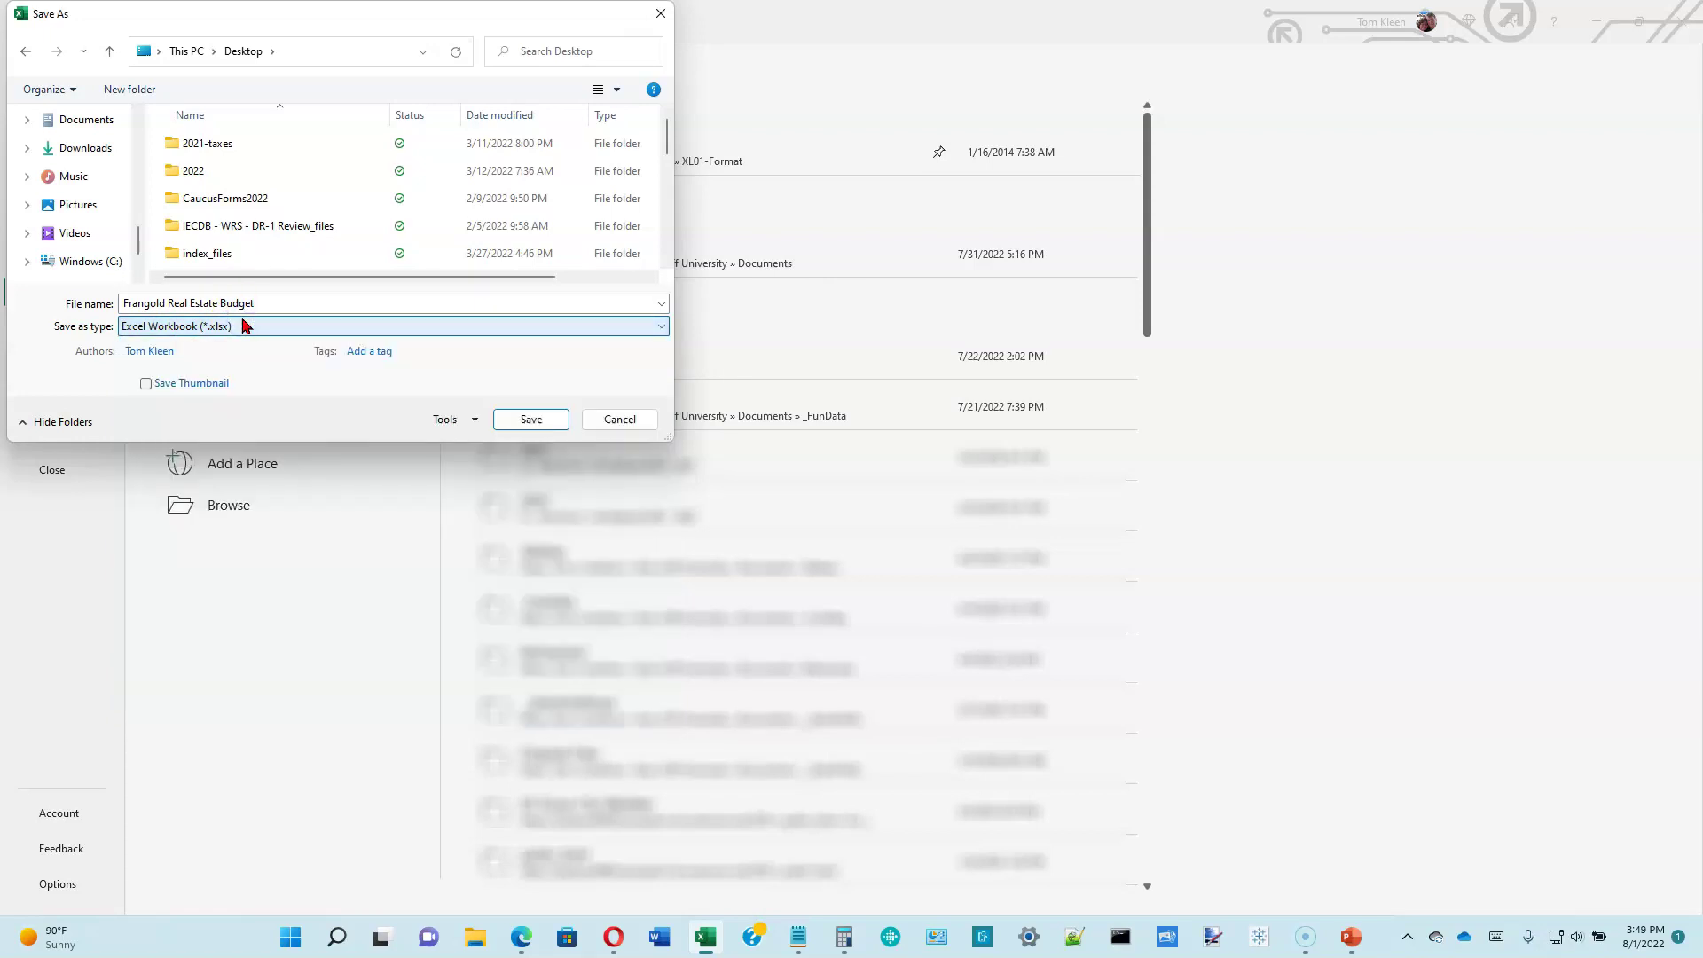
left_click(529, 421)
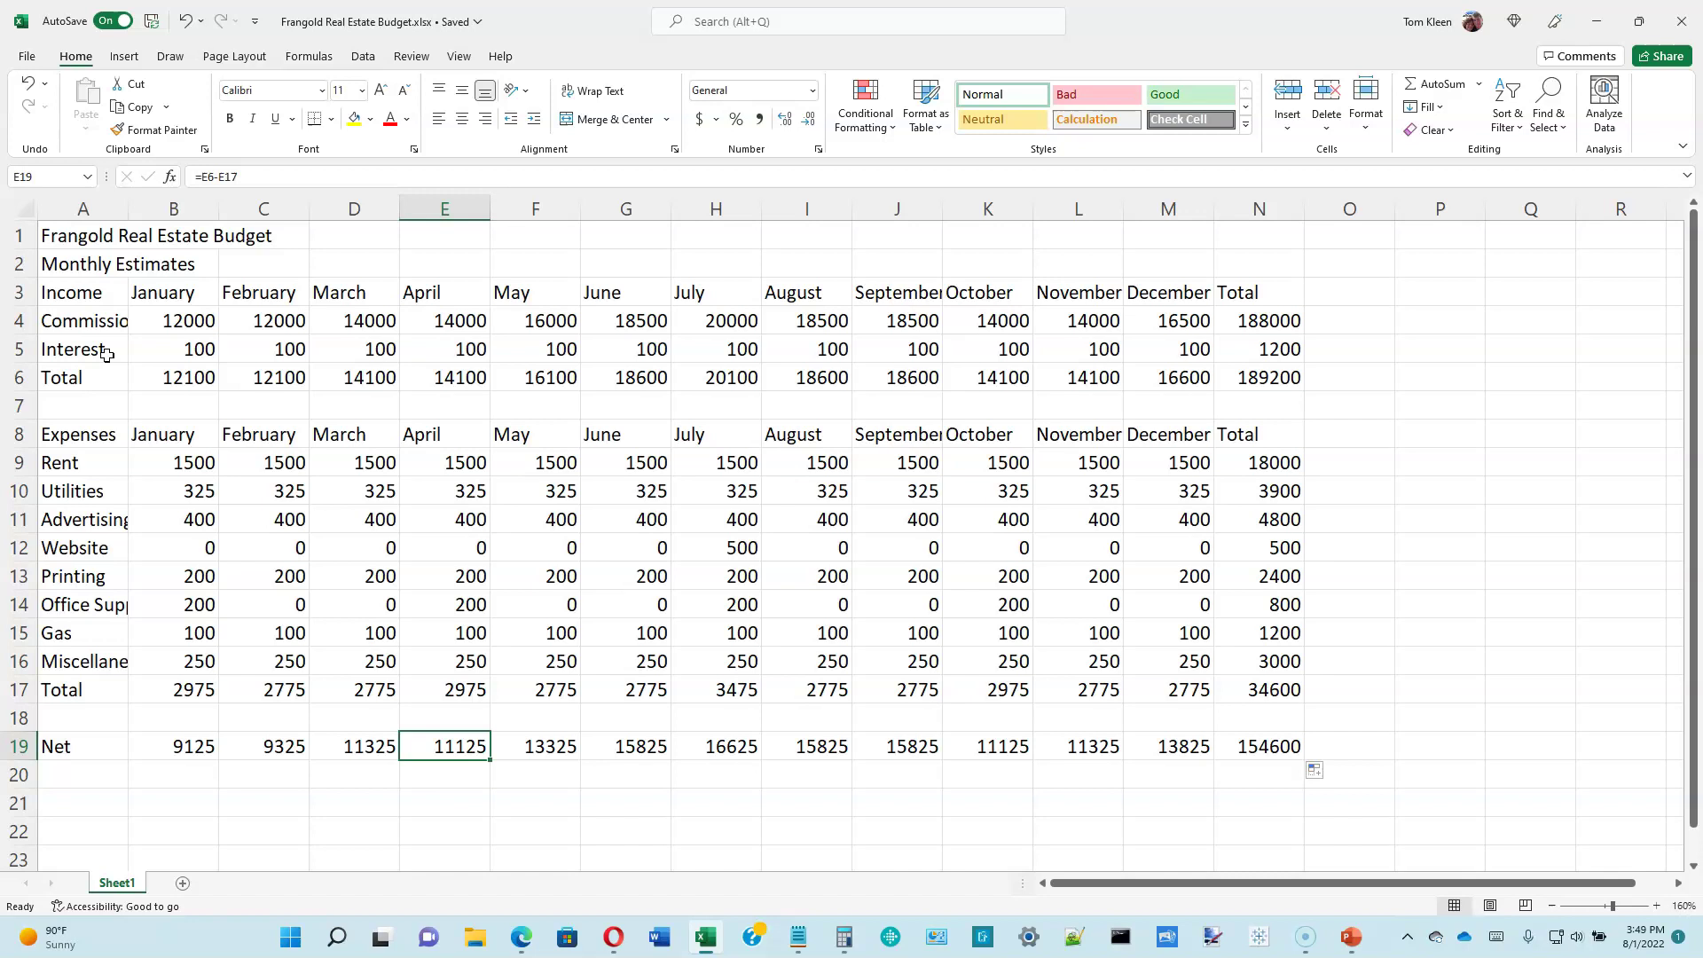
Apply the Title cell style to the "Frangold Real Estate Budget" heading in cell A1.
left_click(55, 233)
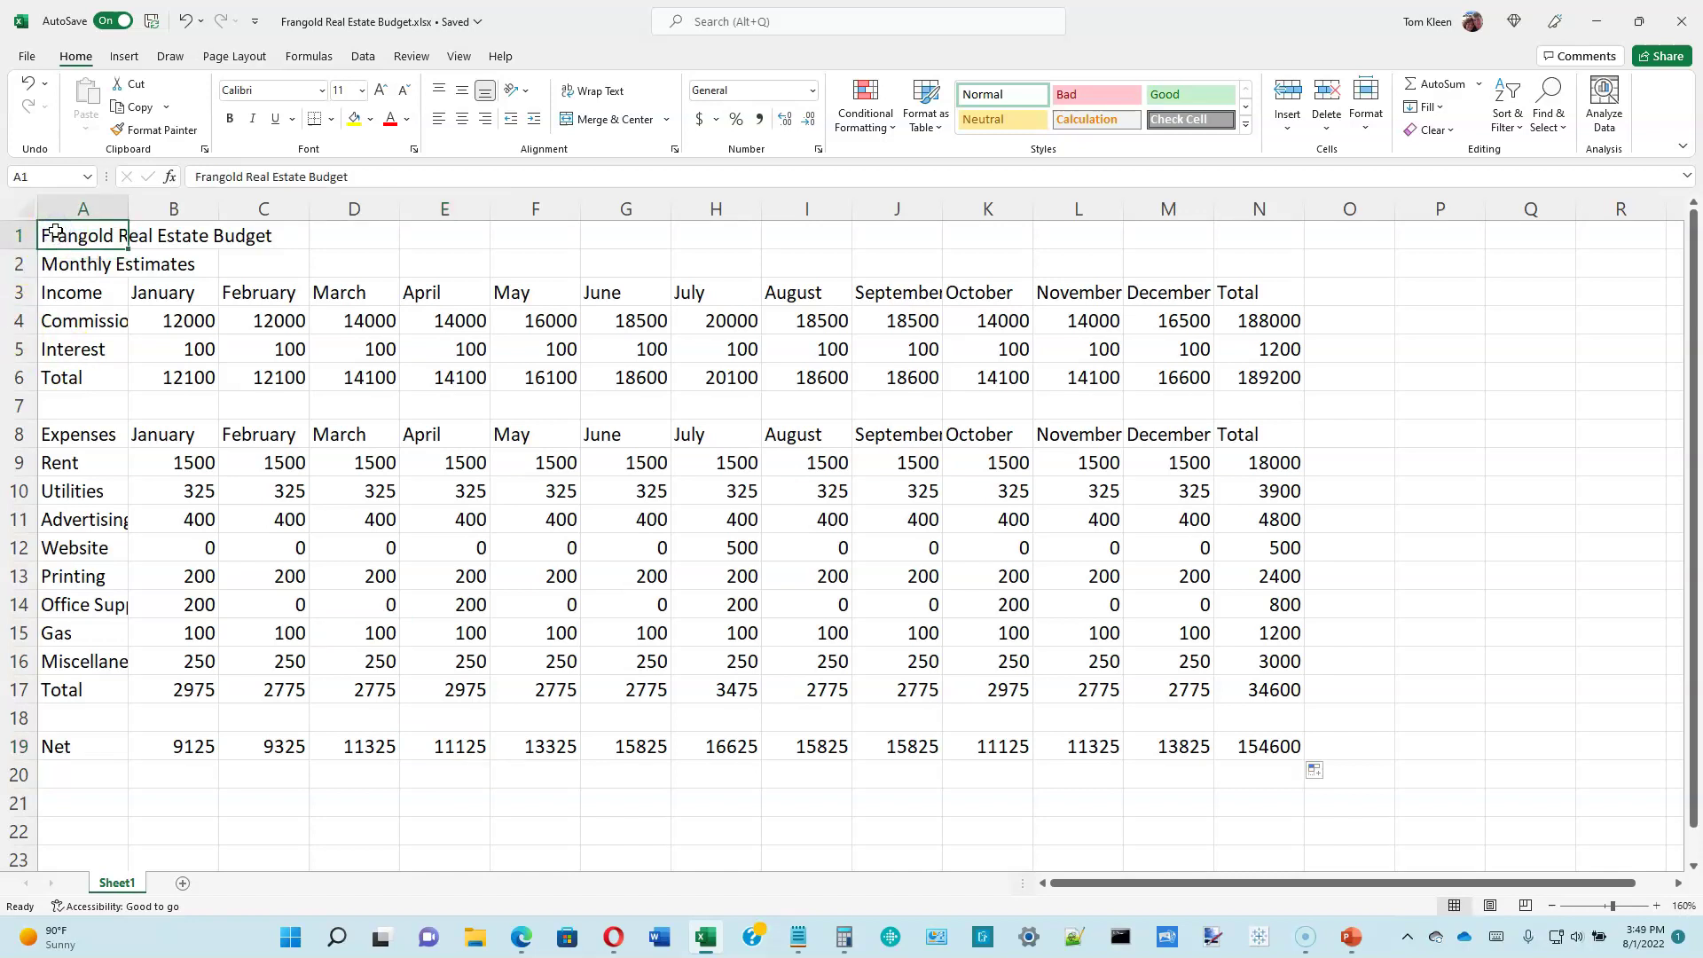
left_click(99, 237)
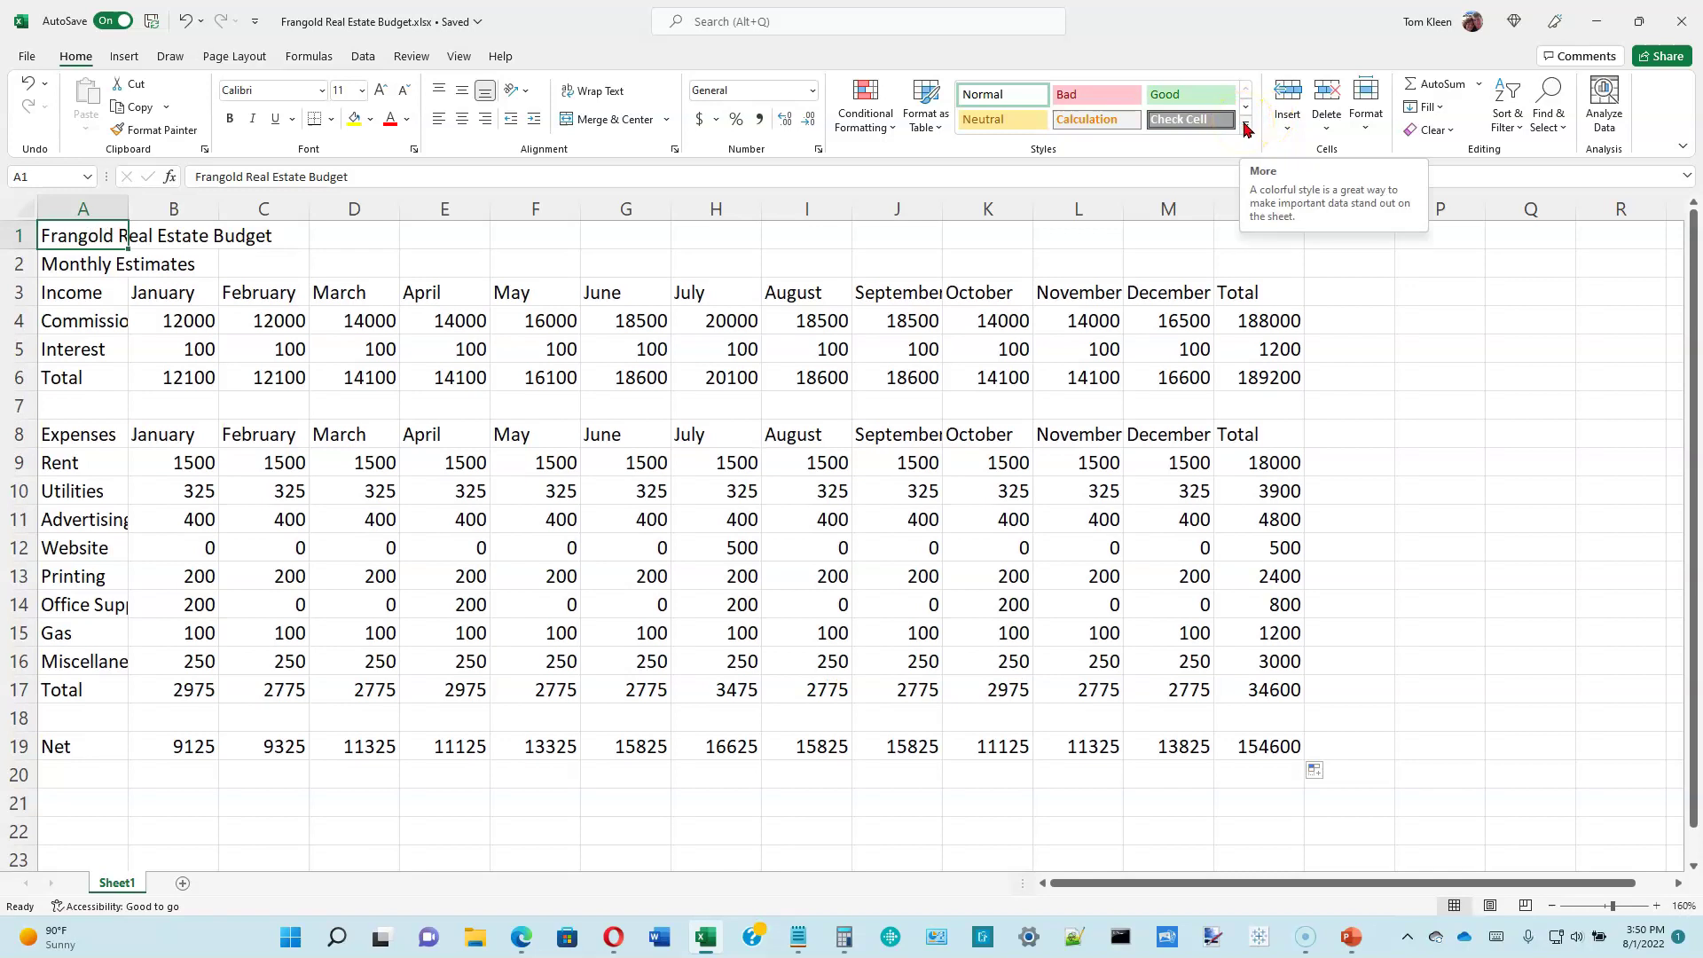
left_click(1247, 128)
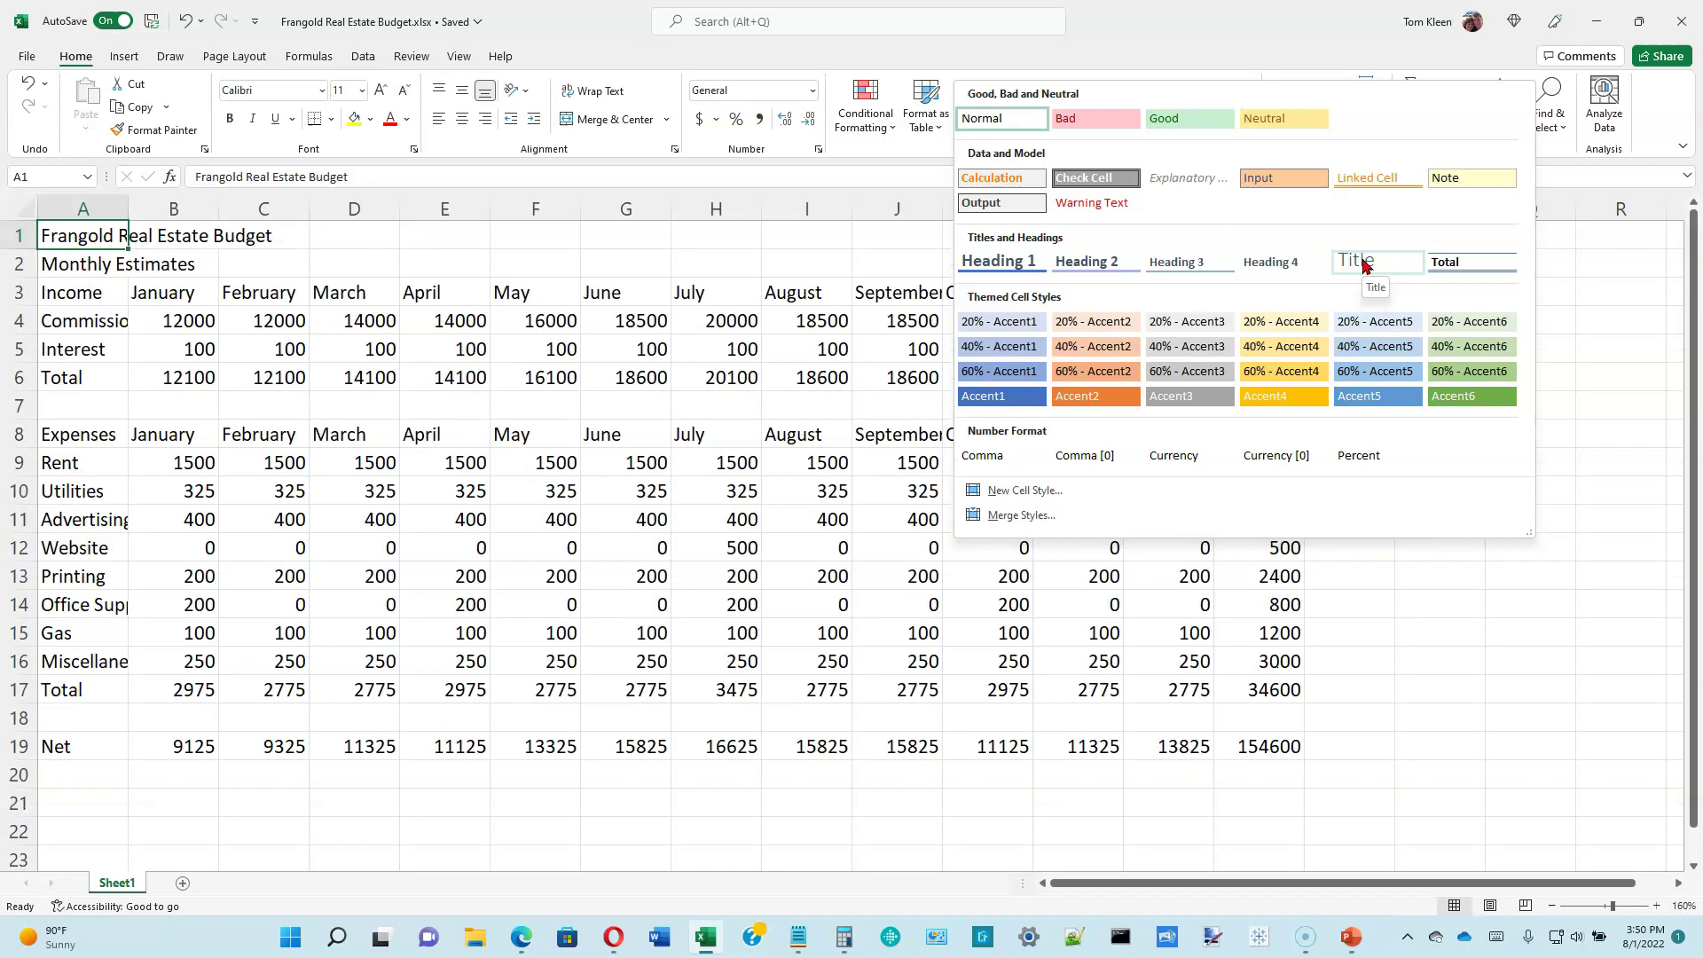
left_click(1363, 266)
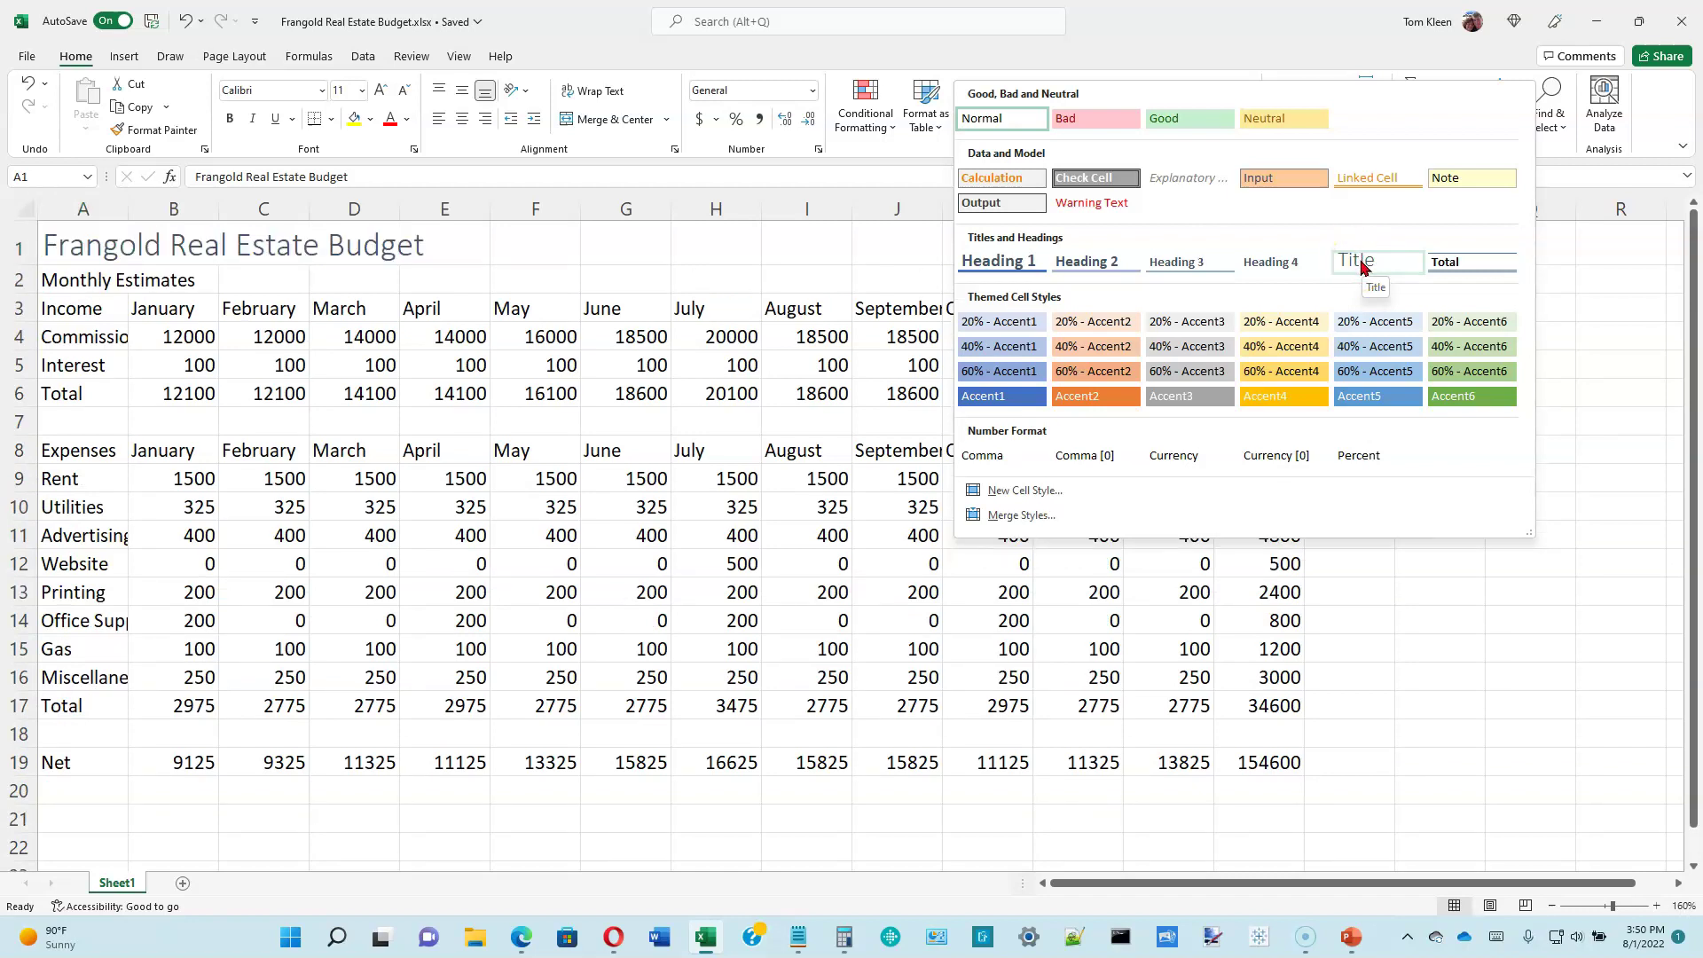
left_click(1362, 264)
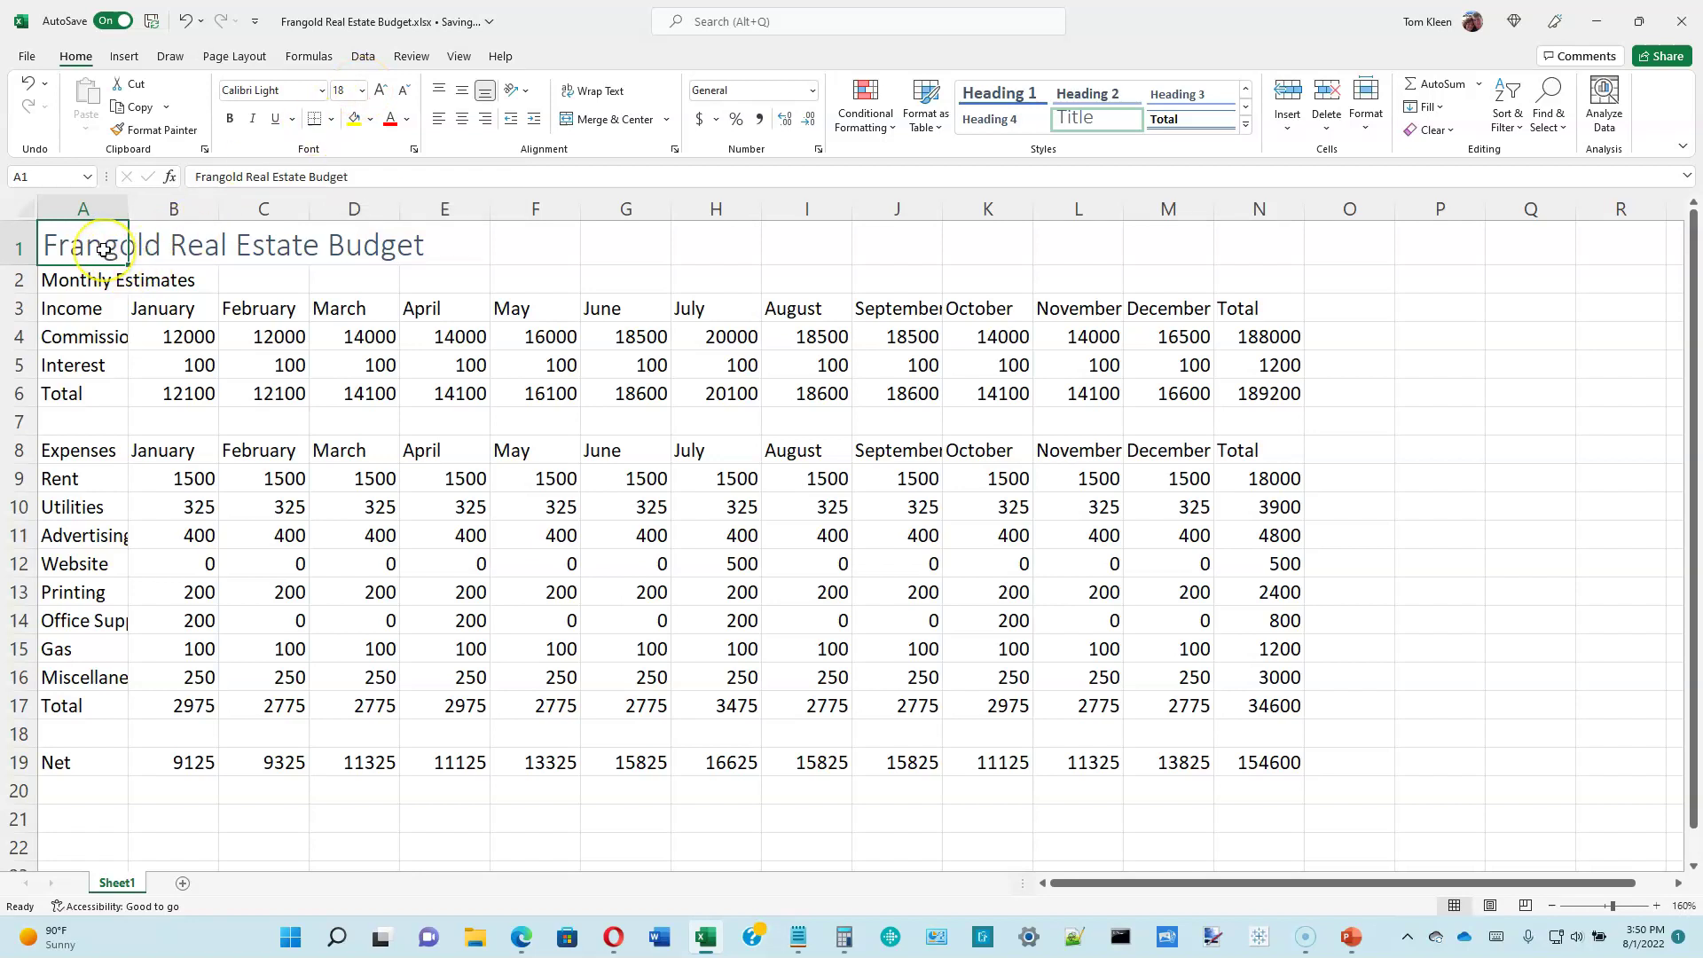
Change the font of the "Monthly Estimates" subtitle in cell A2 to Arial Narrow.
left_click(91, 276)
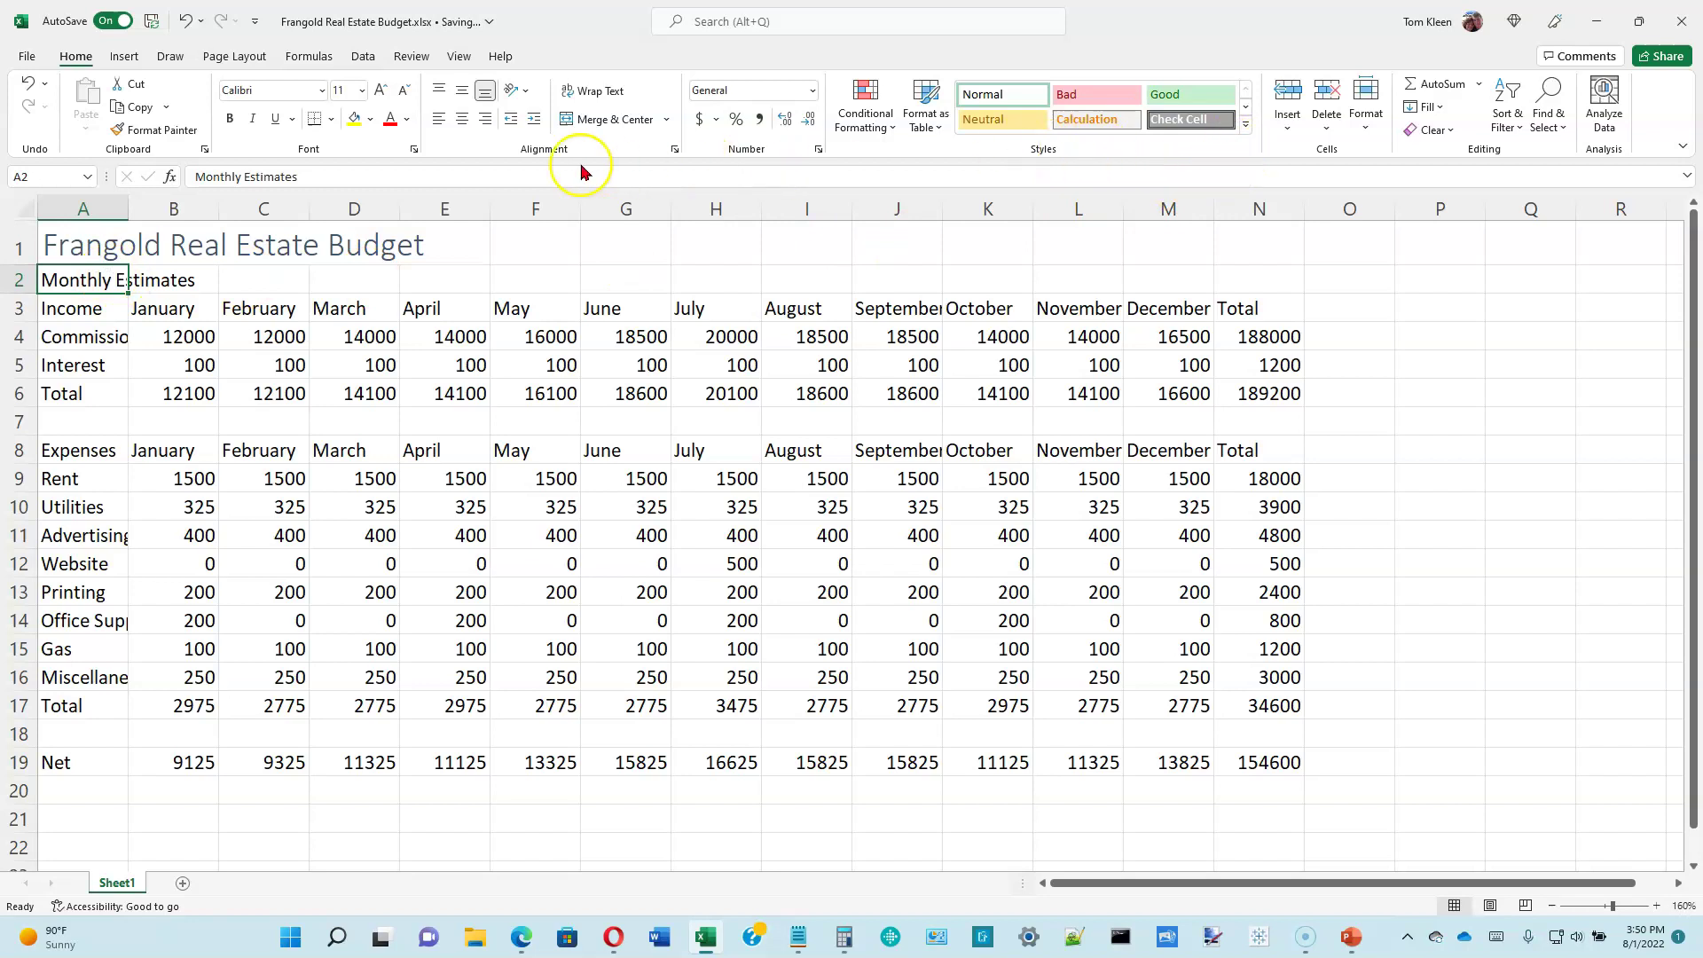
left_click(321, 91)
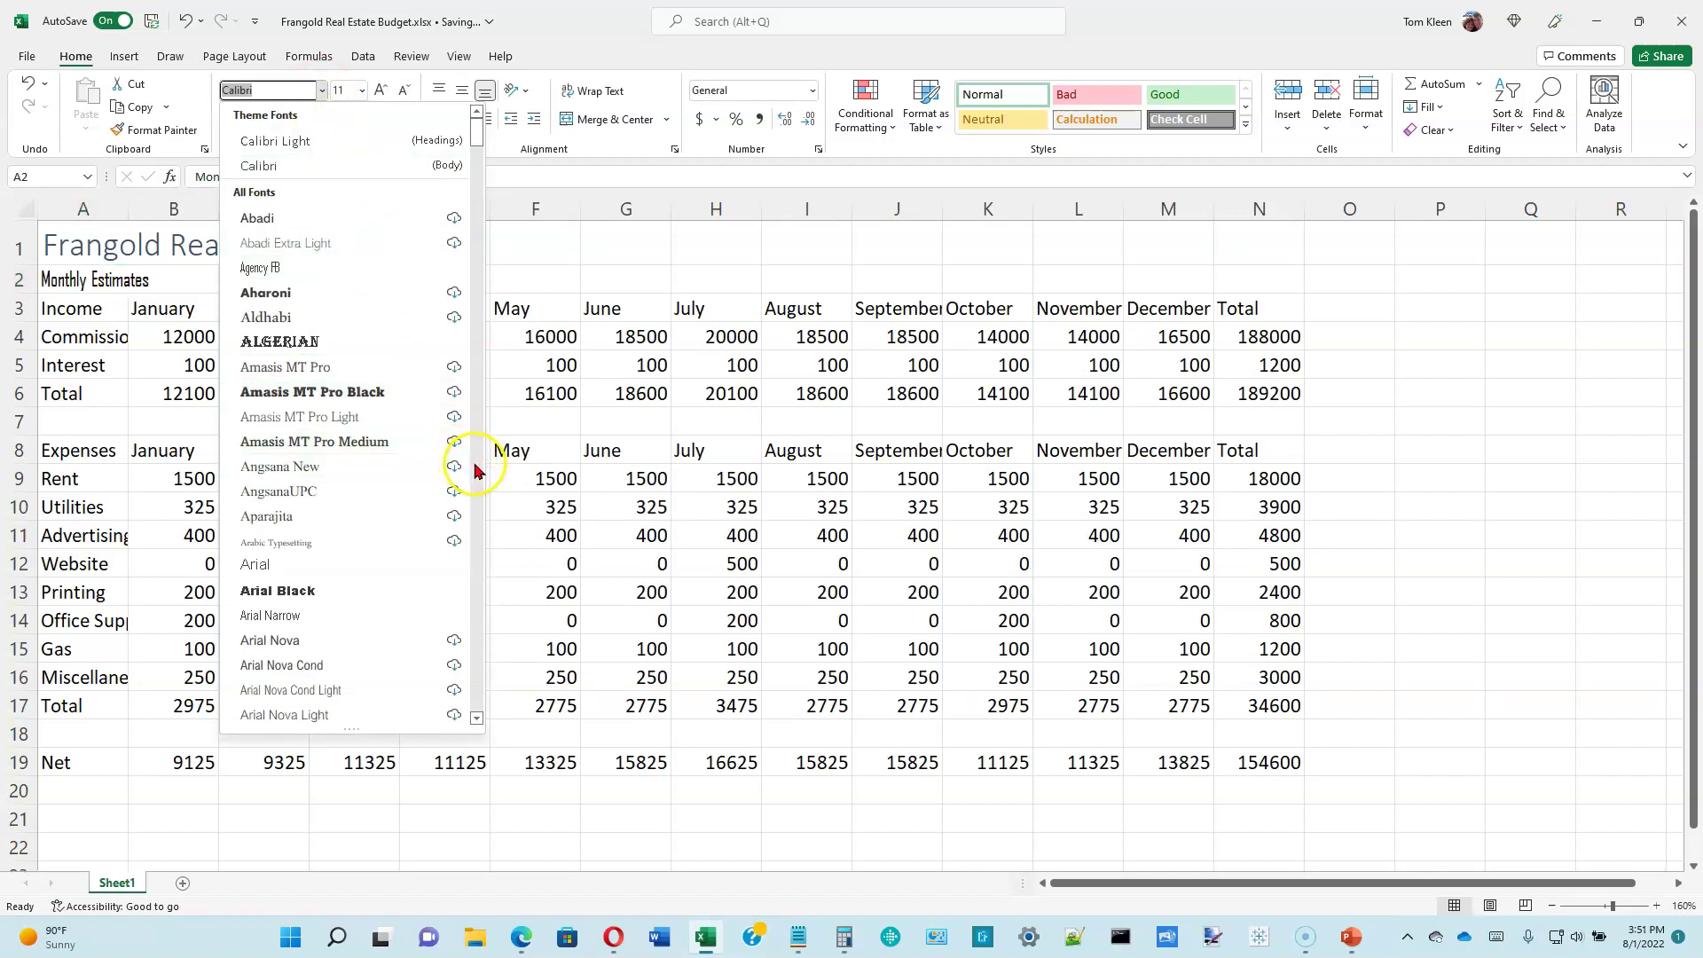
left_click(287, 619)
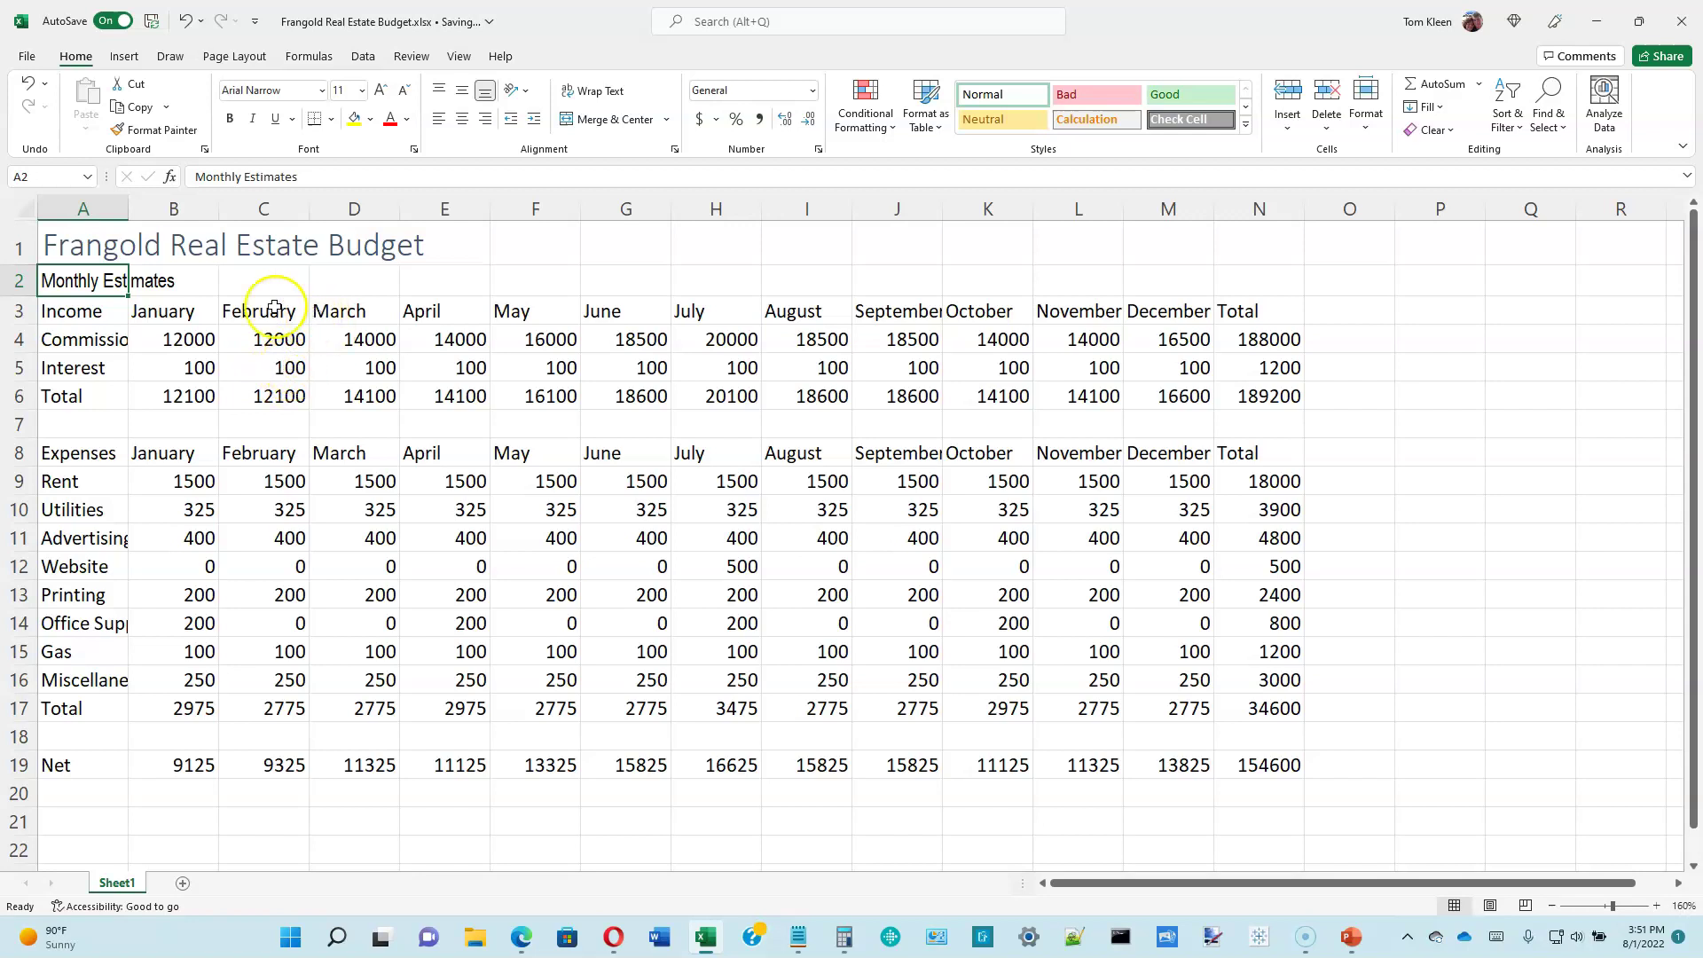
Make the title in A1 and the "Monthly Estimates" subtitle in A2 bold.
left_click(91, 247)
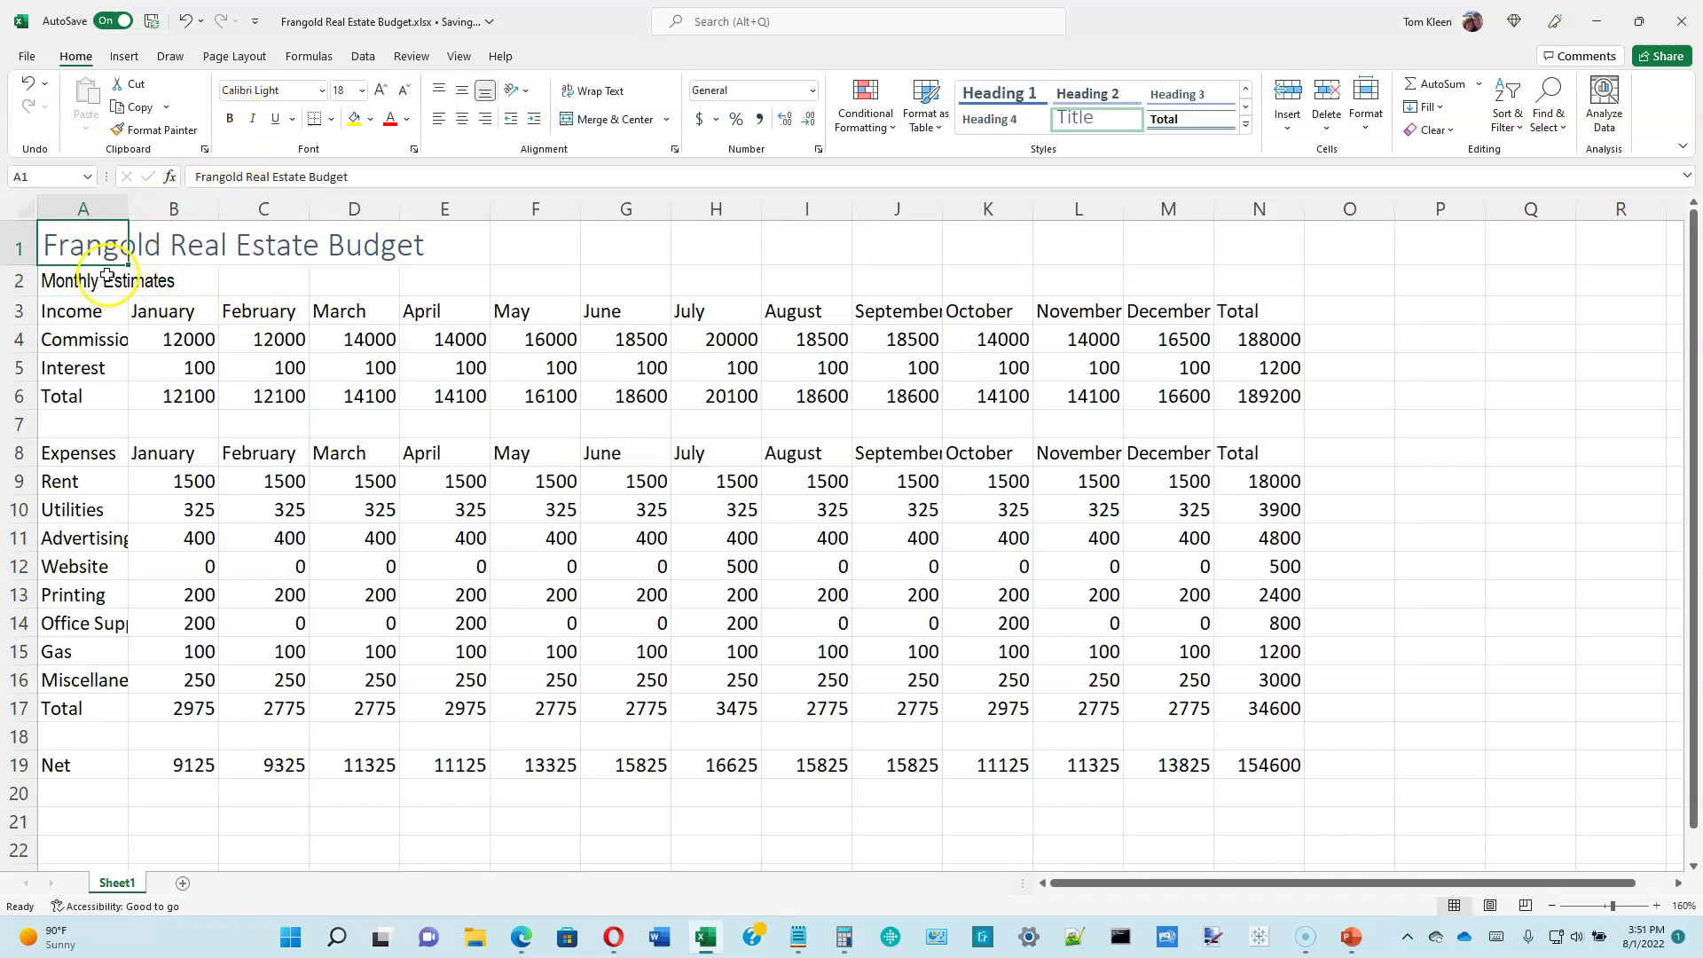
left_click_drag(97, 244, 84, 277)
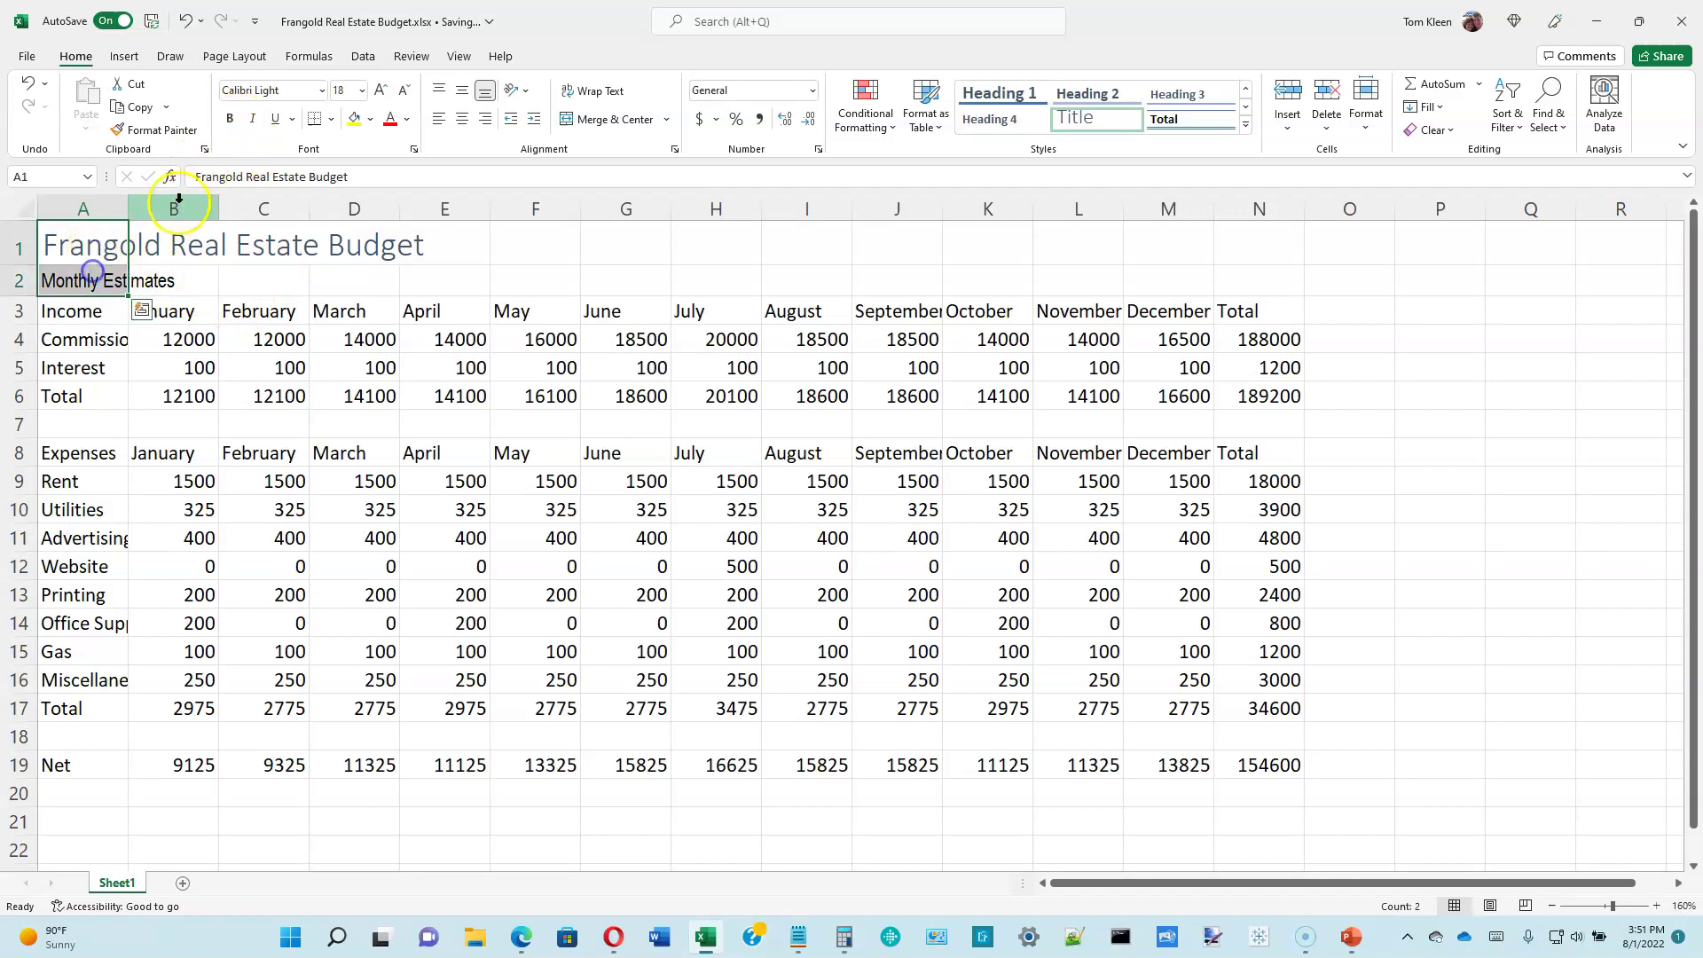
left_click(231, 122)
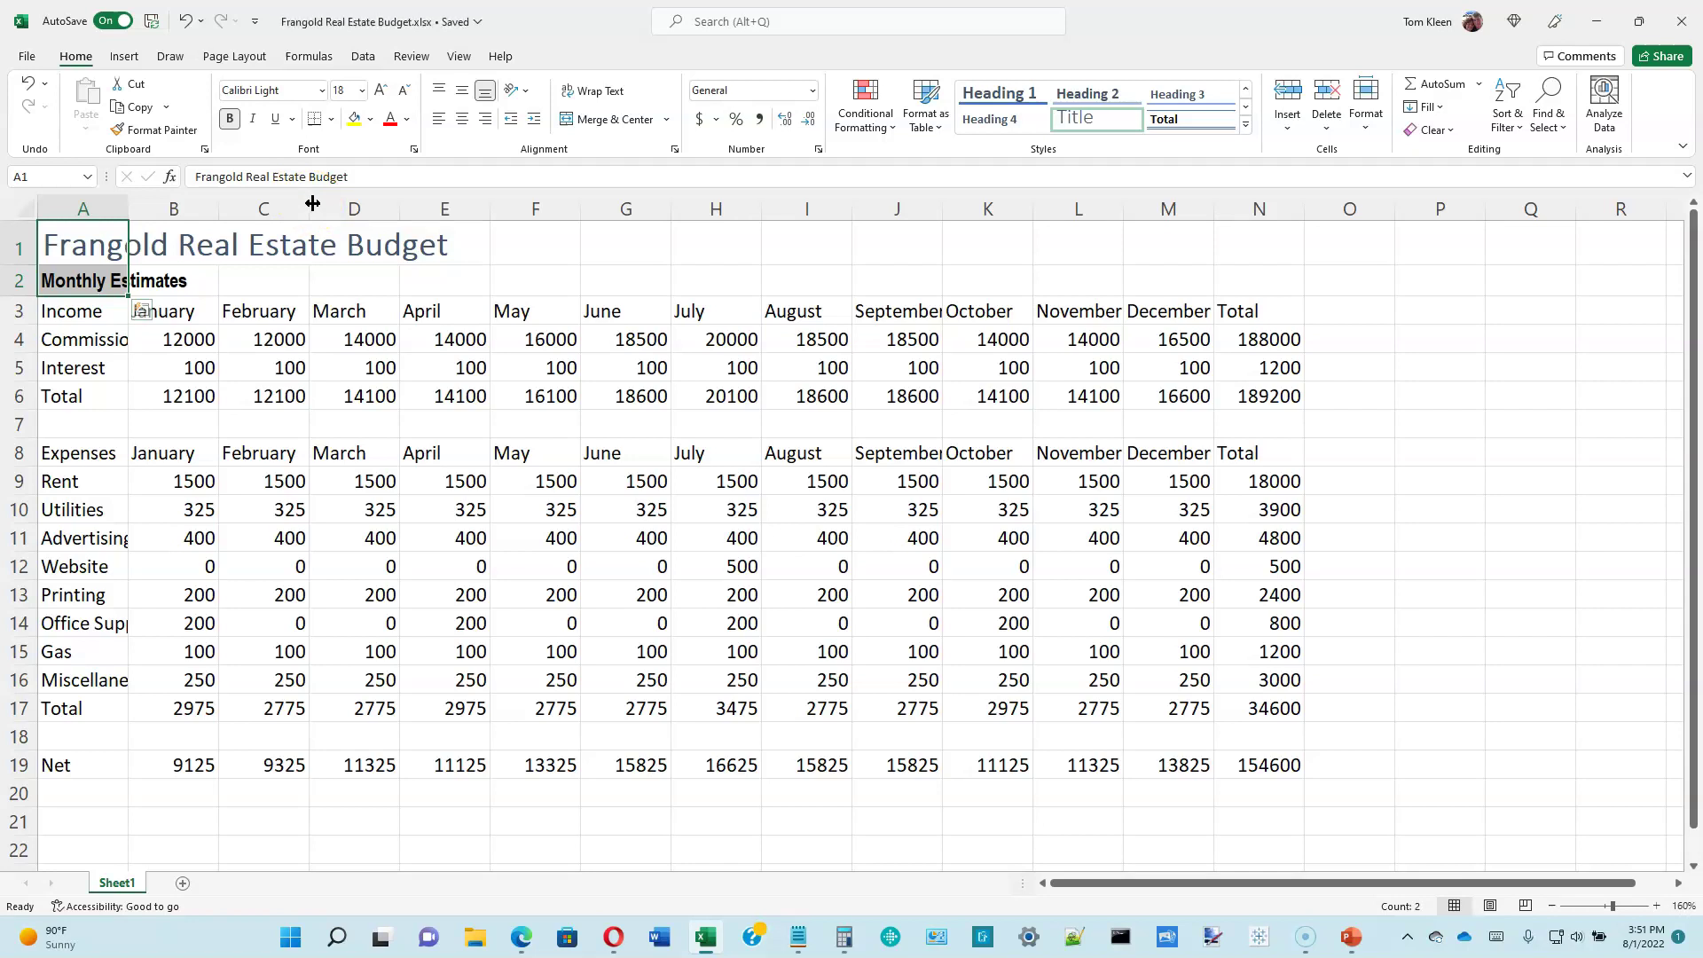
Set the font size of the "Monthly Estimates" subtitle in A2 to 16.
left_click(92, 282)
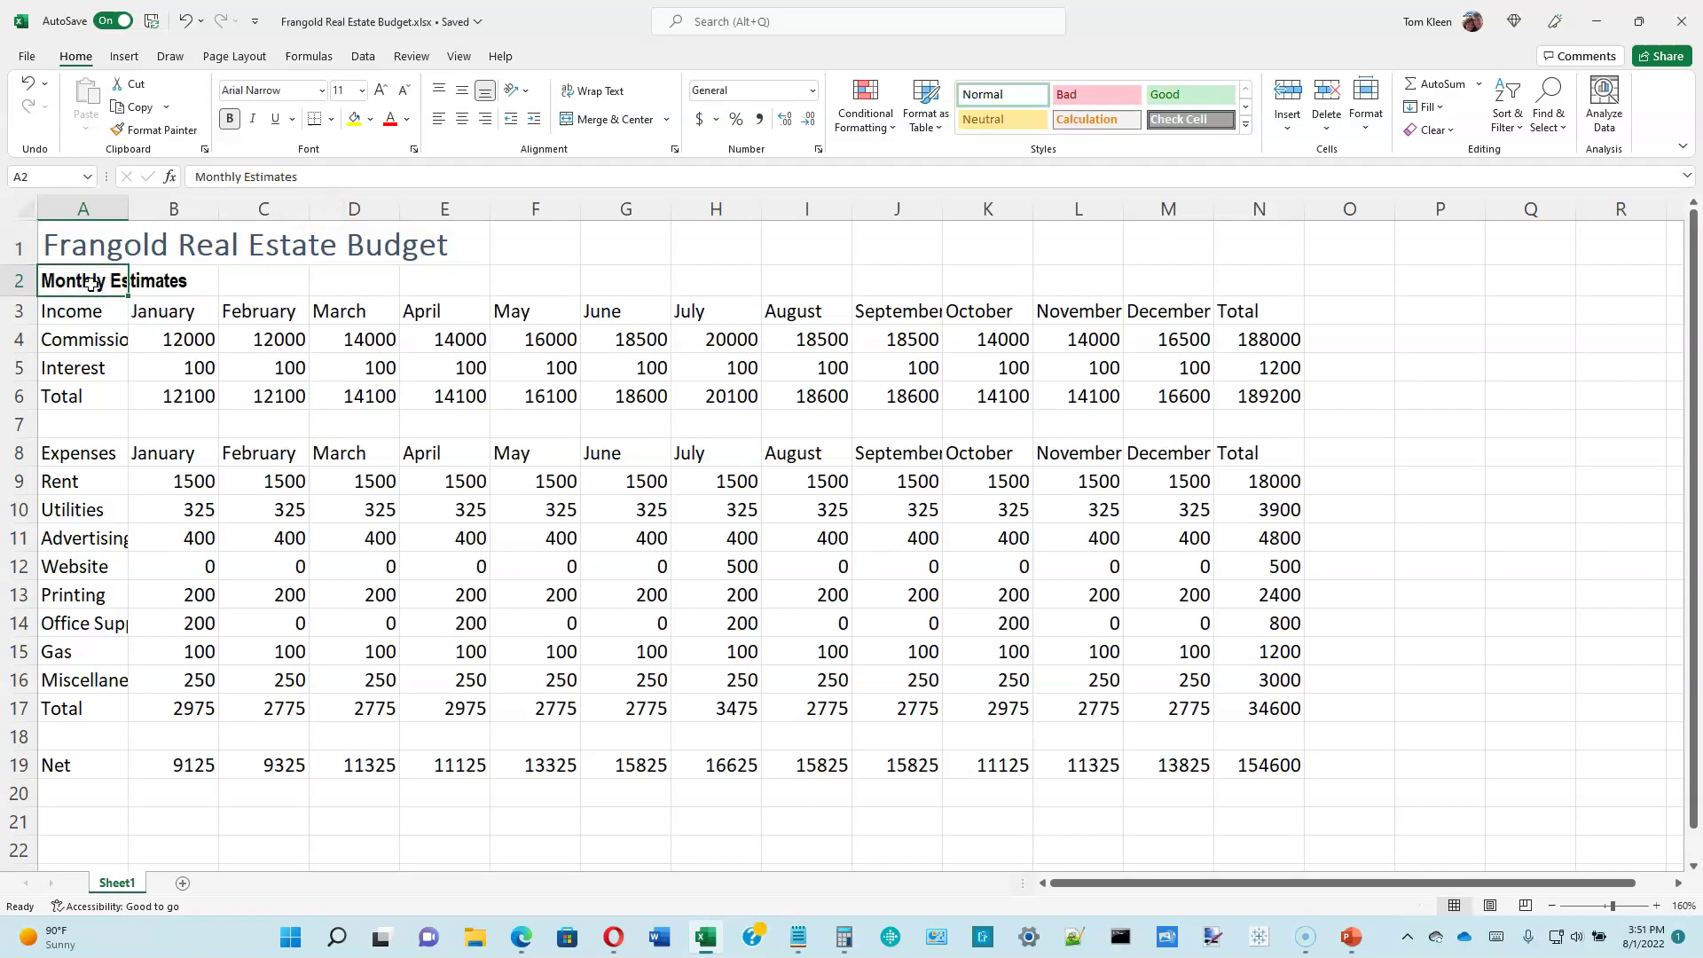
left_click(362, 89)
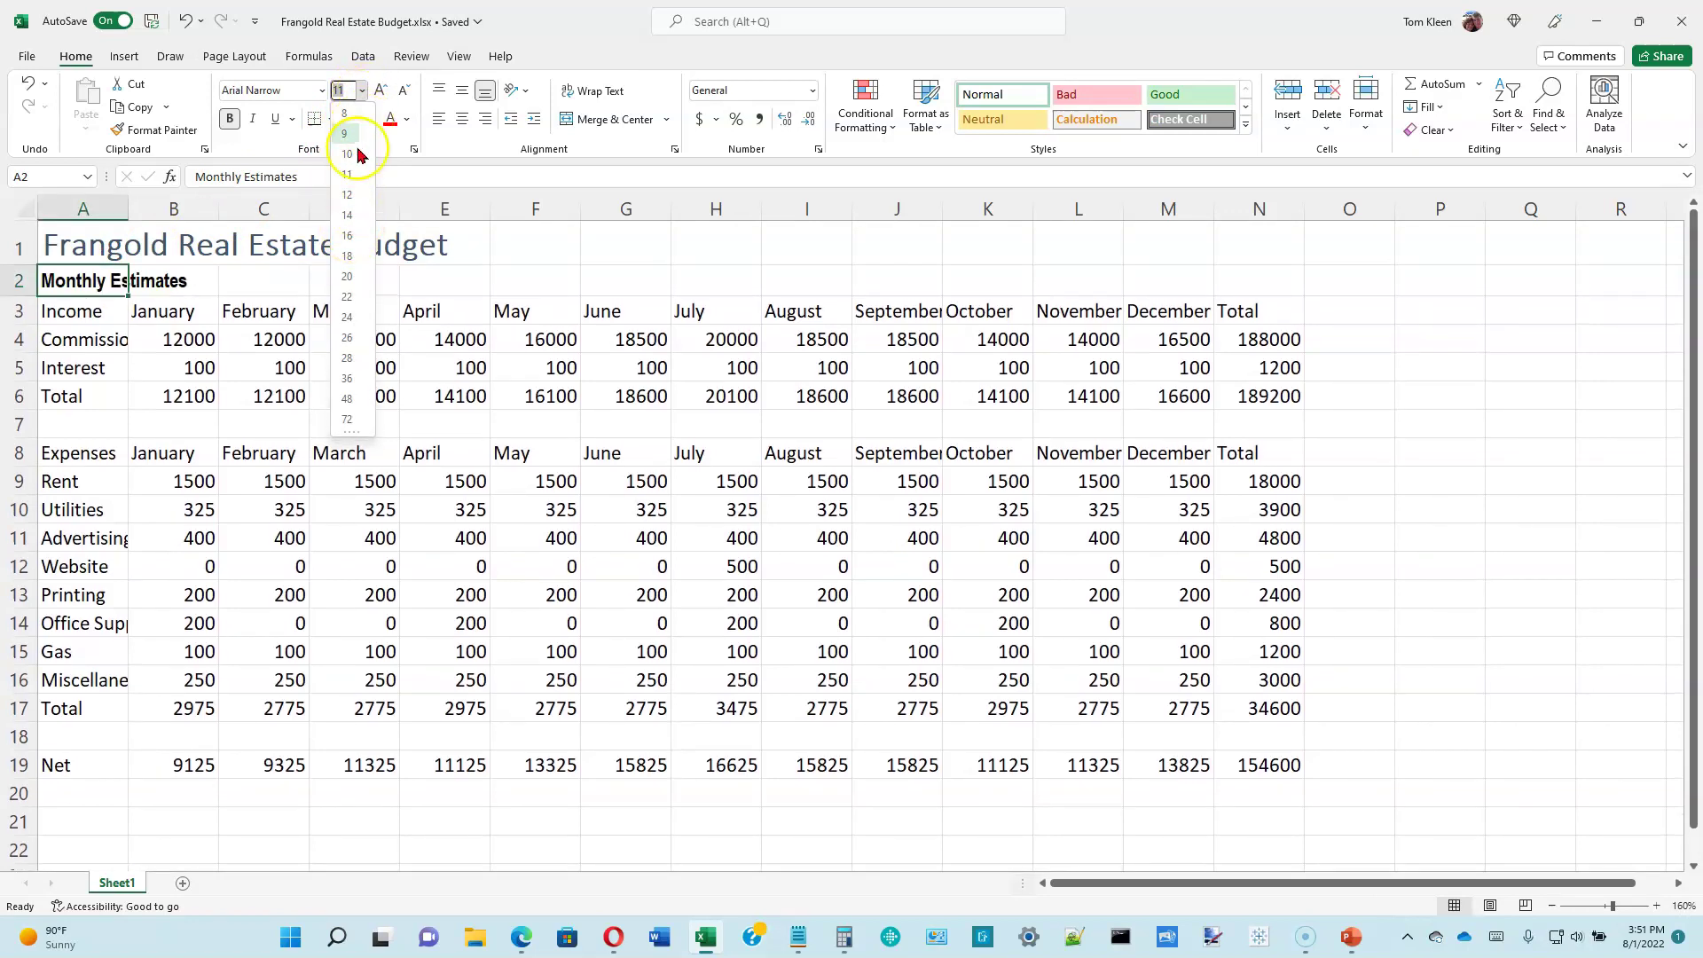
left_click(348, 236)
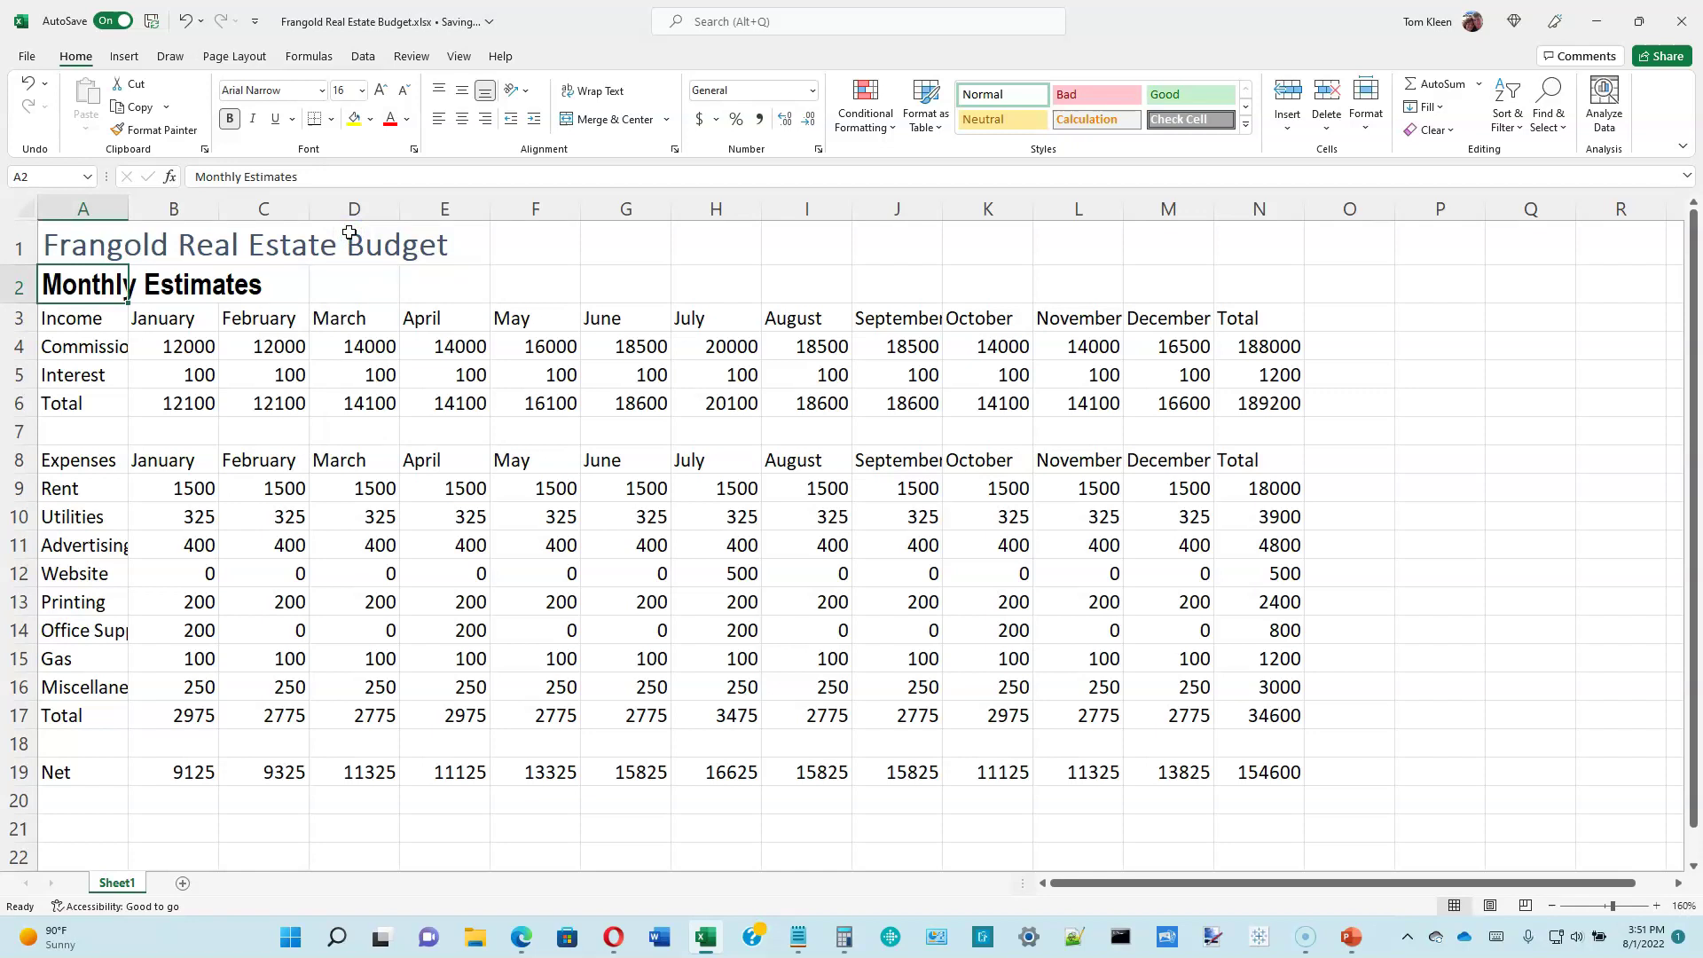
Apply the green theme font color to the title in A1 and the "Monthly Estimates" subtitle in A2.
left_click(98, 244)
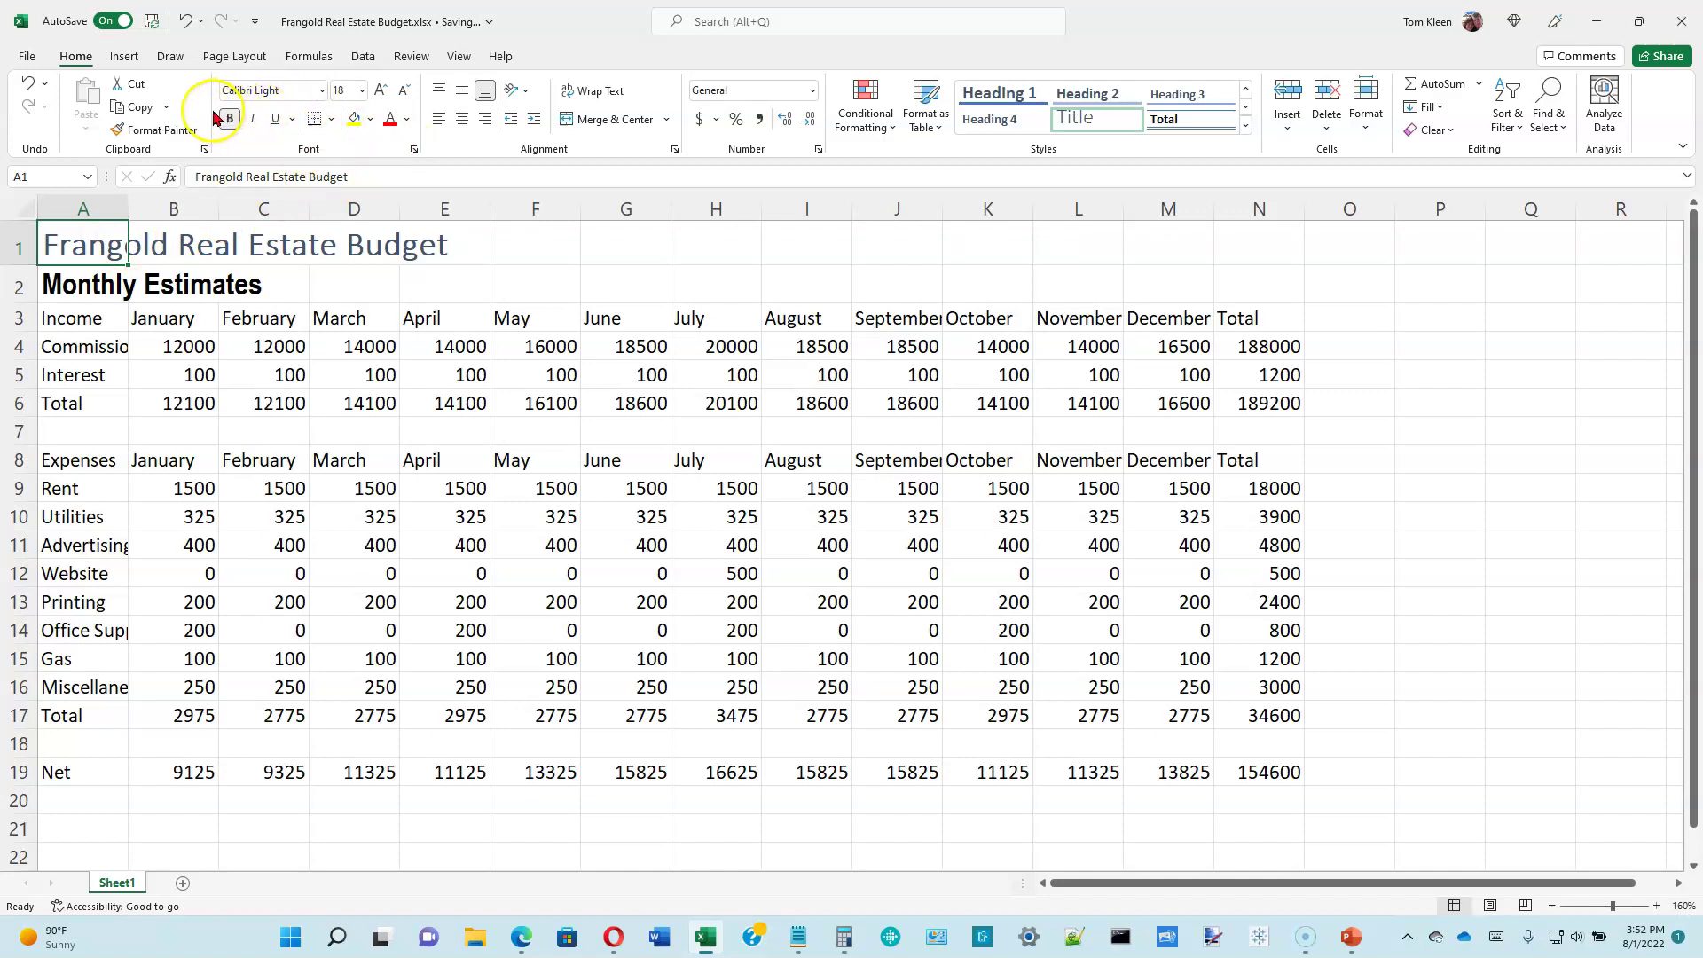
left_click(406, 119)
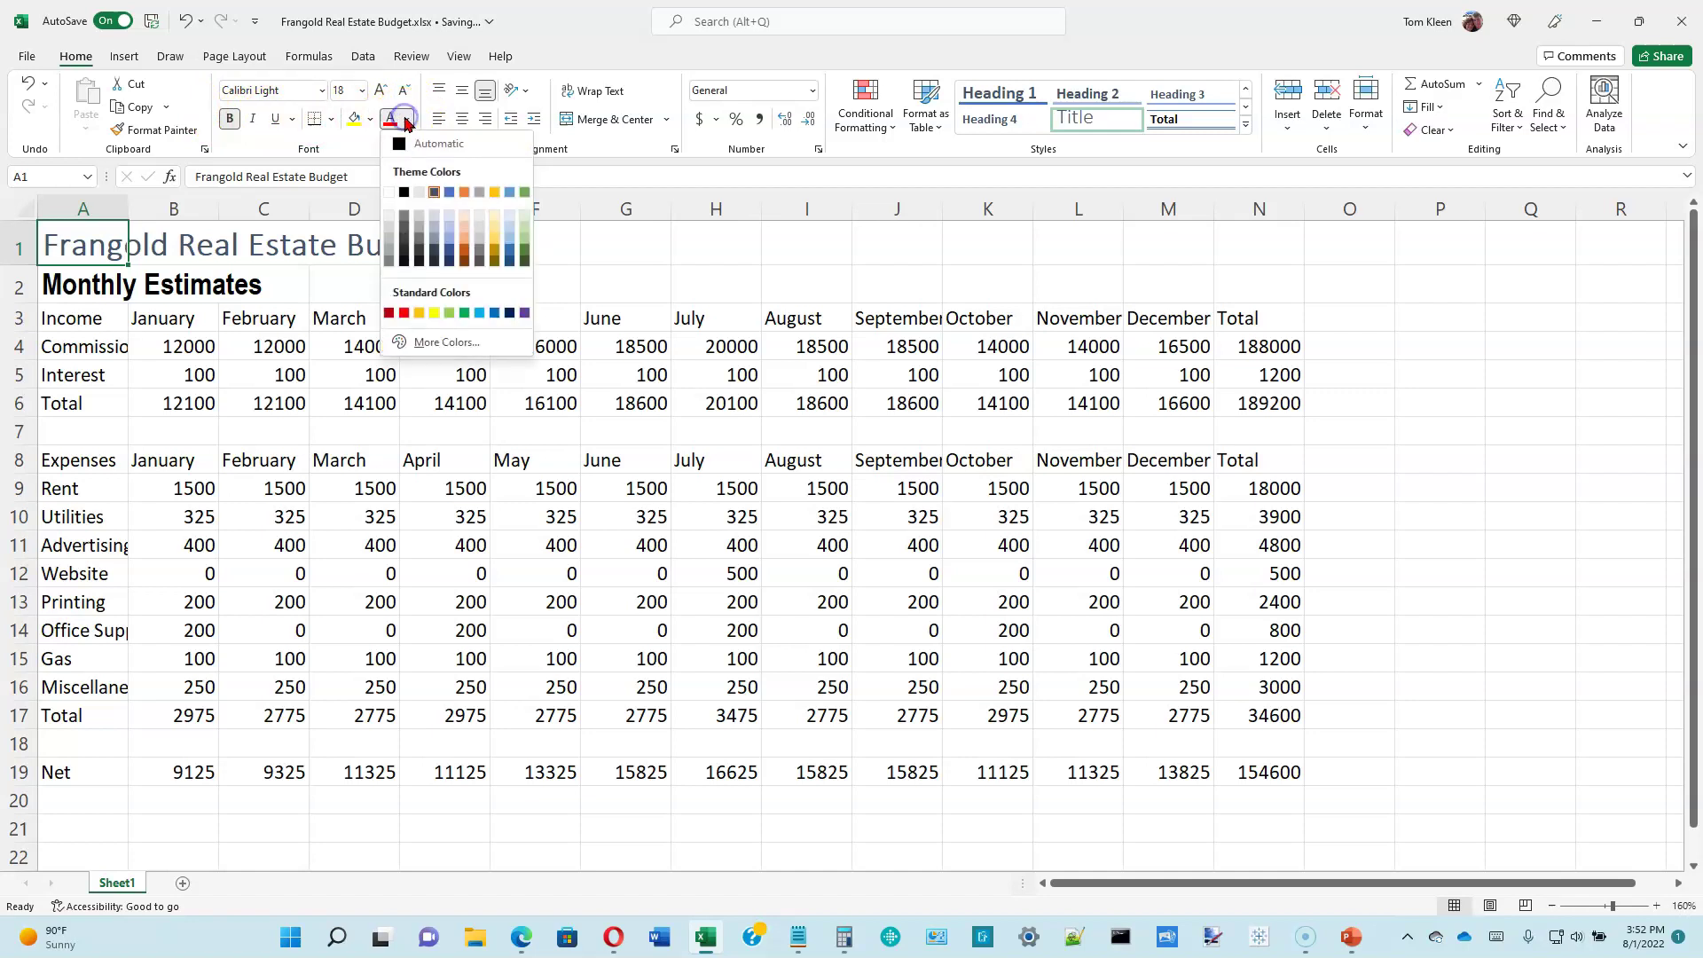
left_click(524, 193)
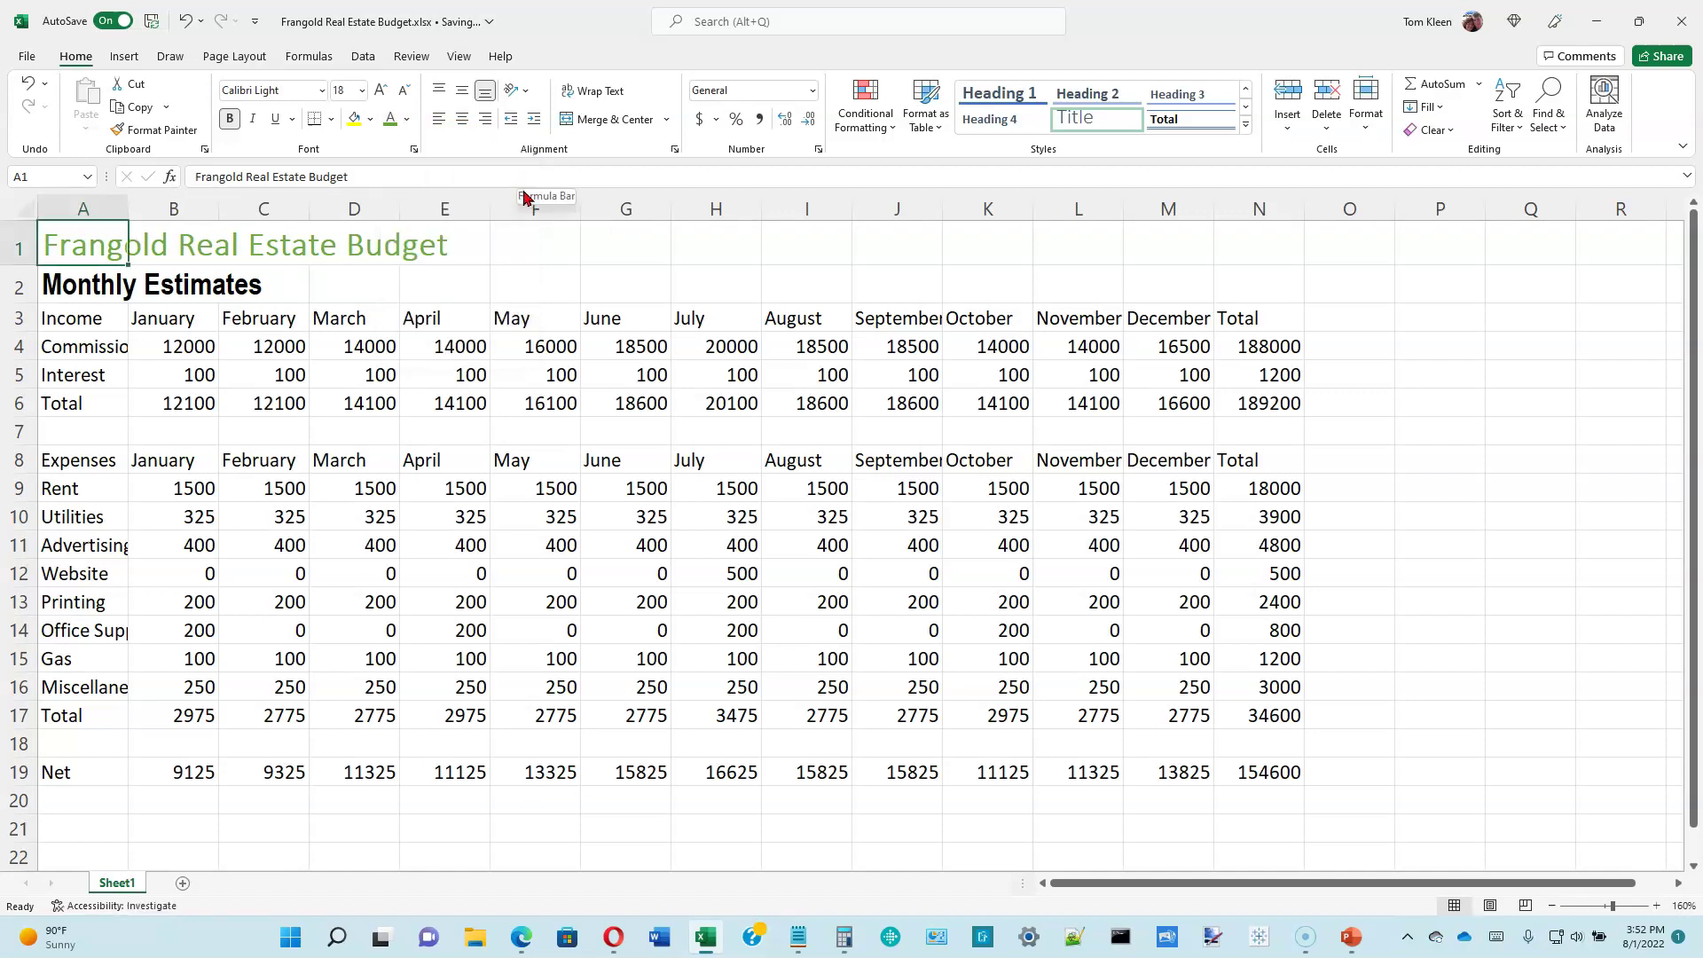
left_click(82, 282)
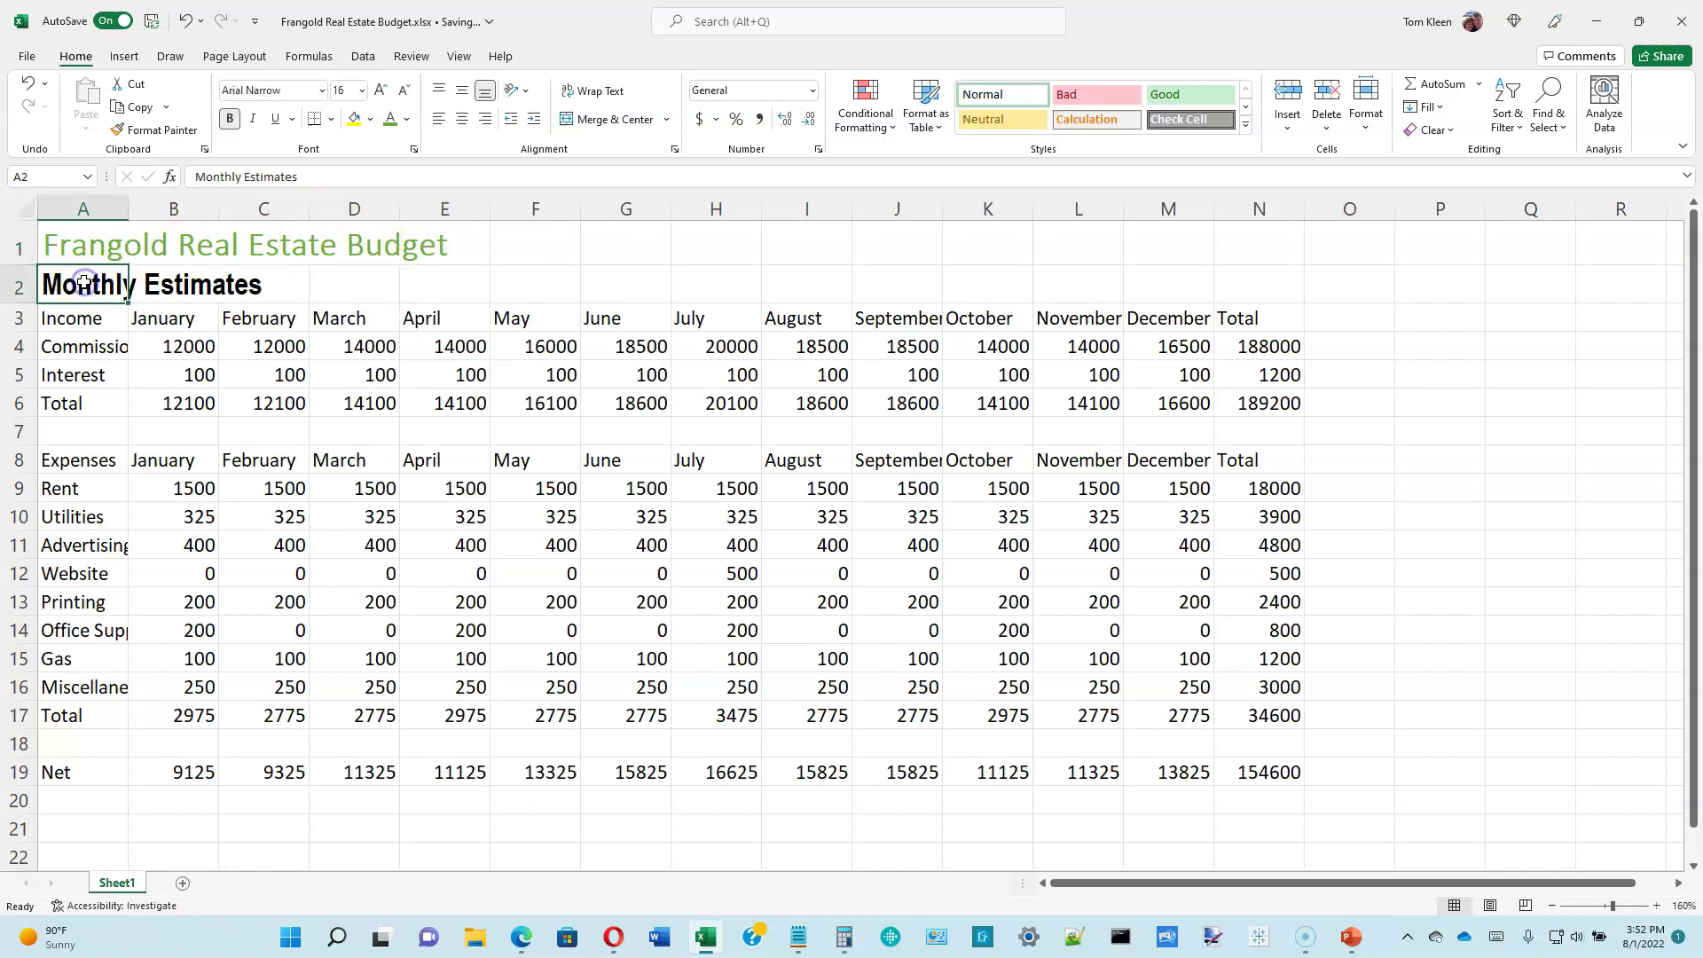
left_click(391, 122)
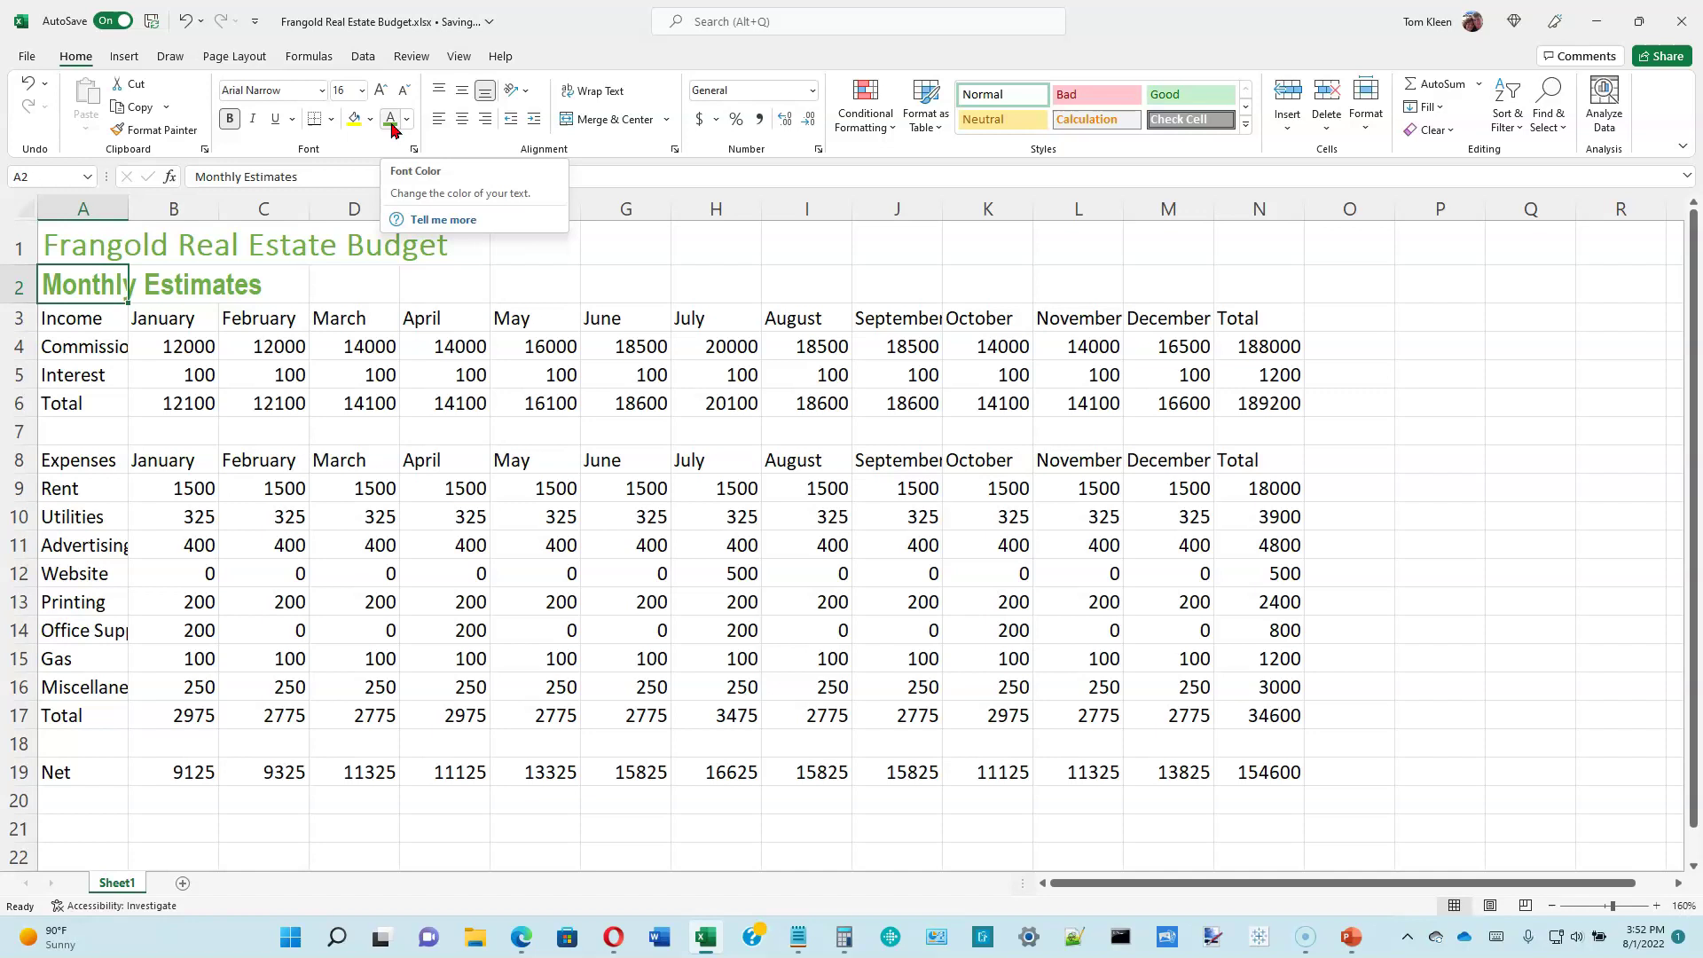
Try to fill the title from A1 across to N1, and undo the fill.
left_click(107, 253)
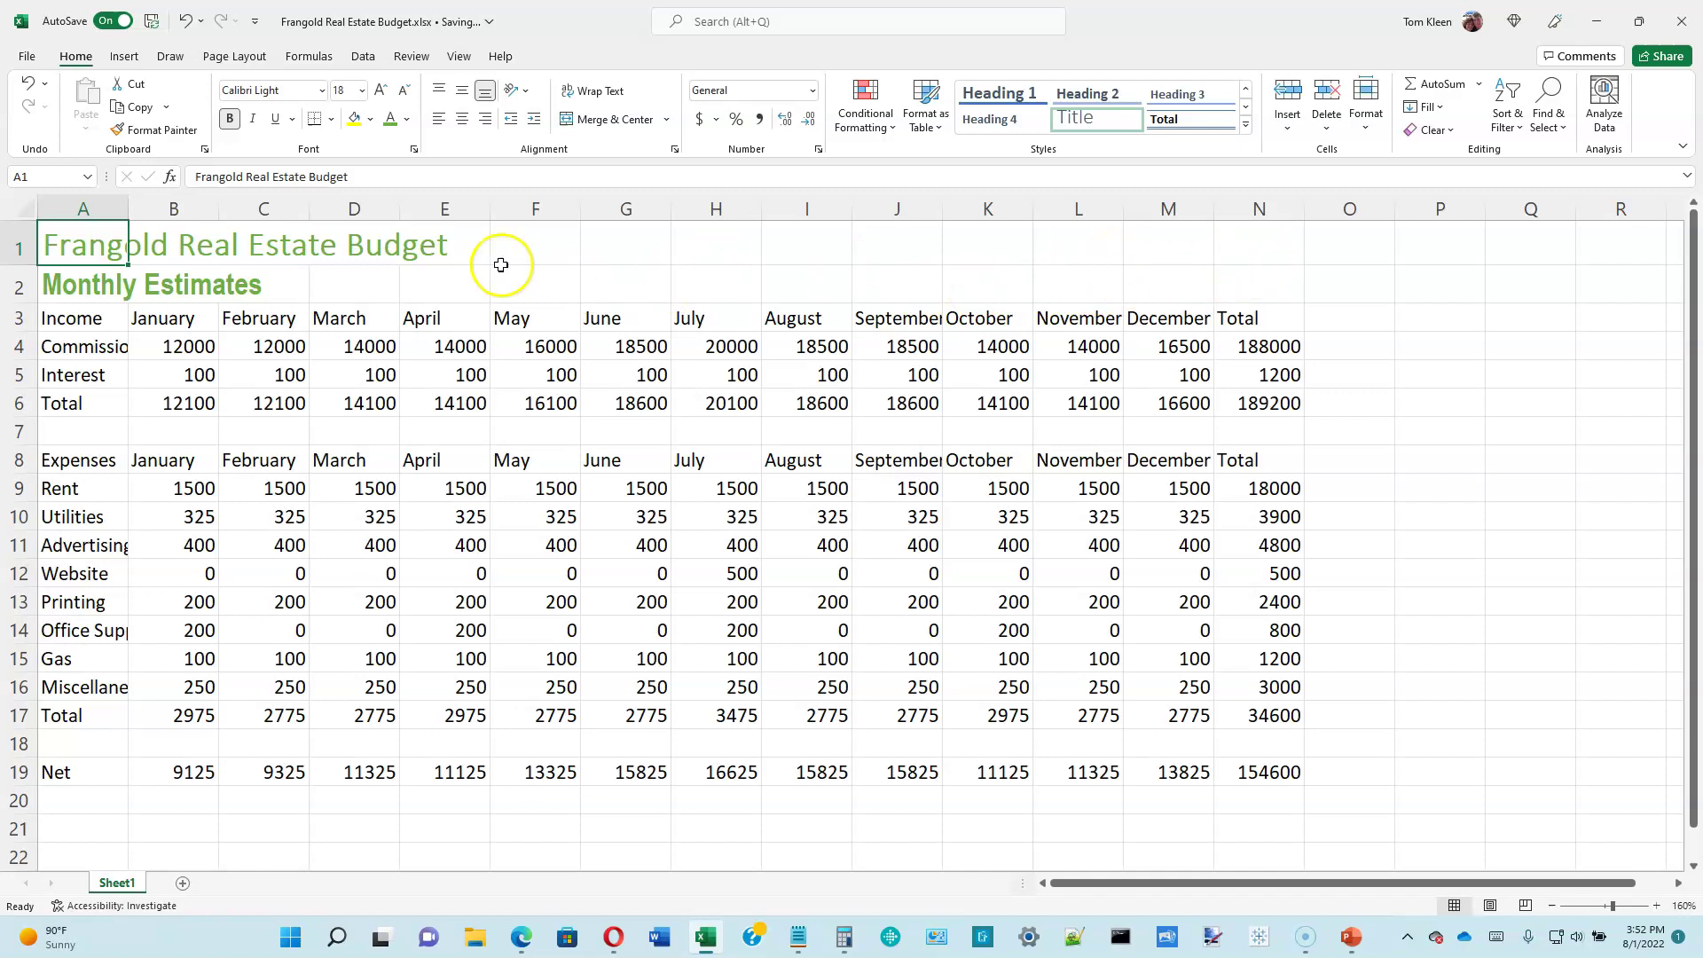
left_click_drag(123, 241, 1265, 259)
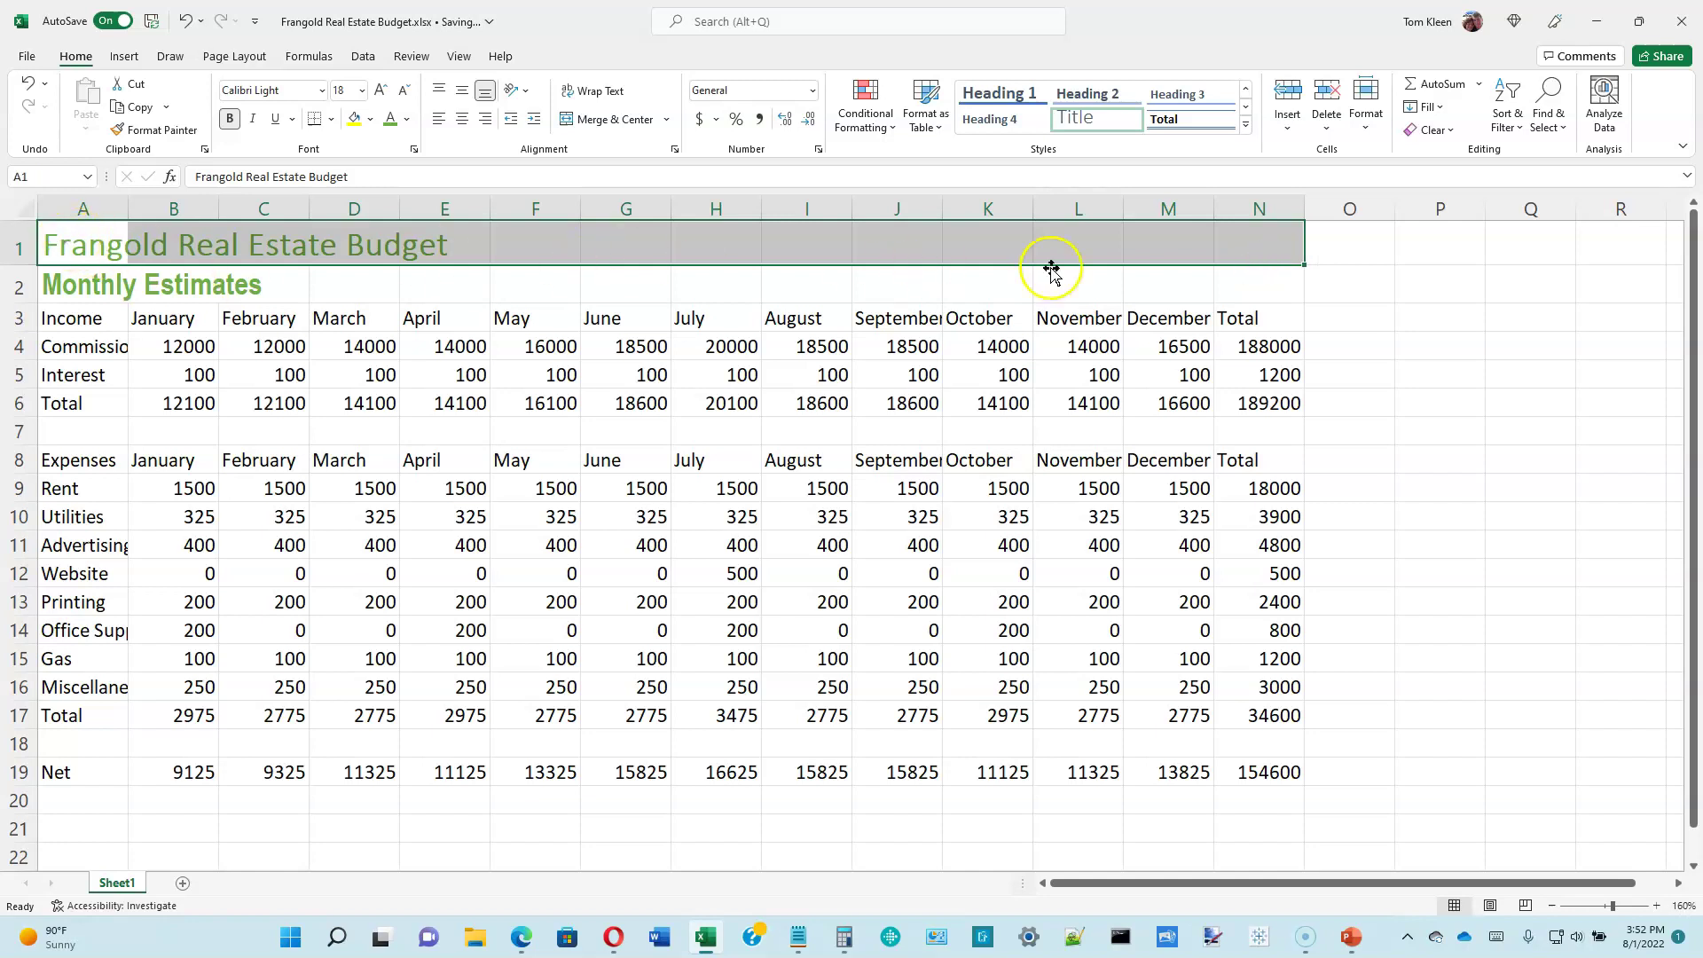
left_click(94, 244)
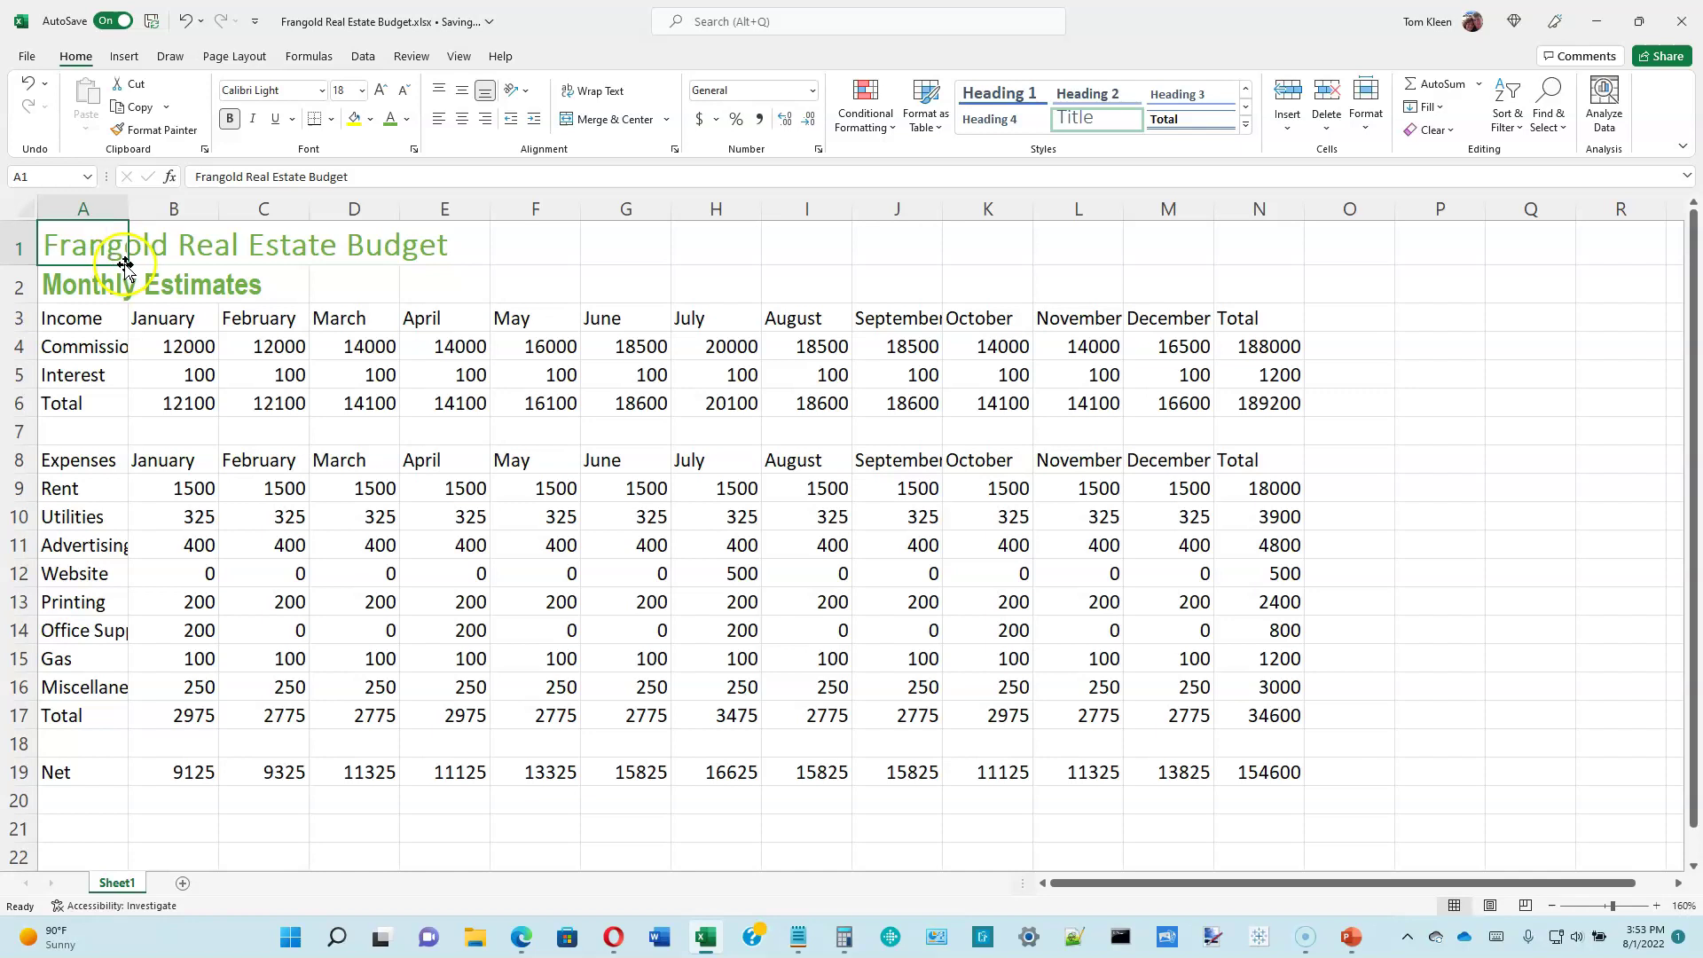
left_click_drag(125, 266, 1291, 299)
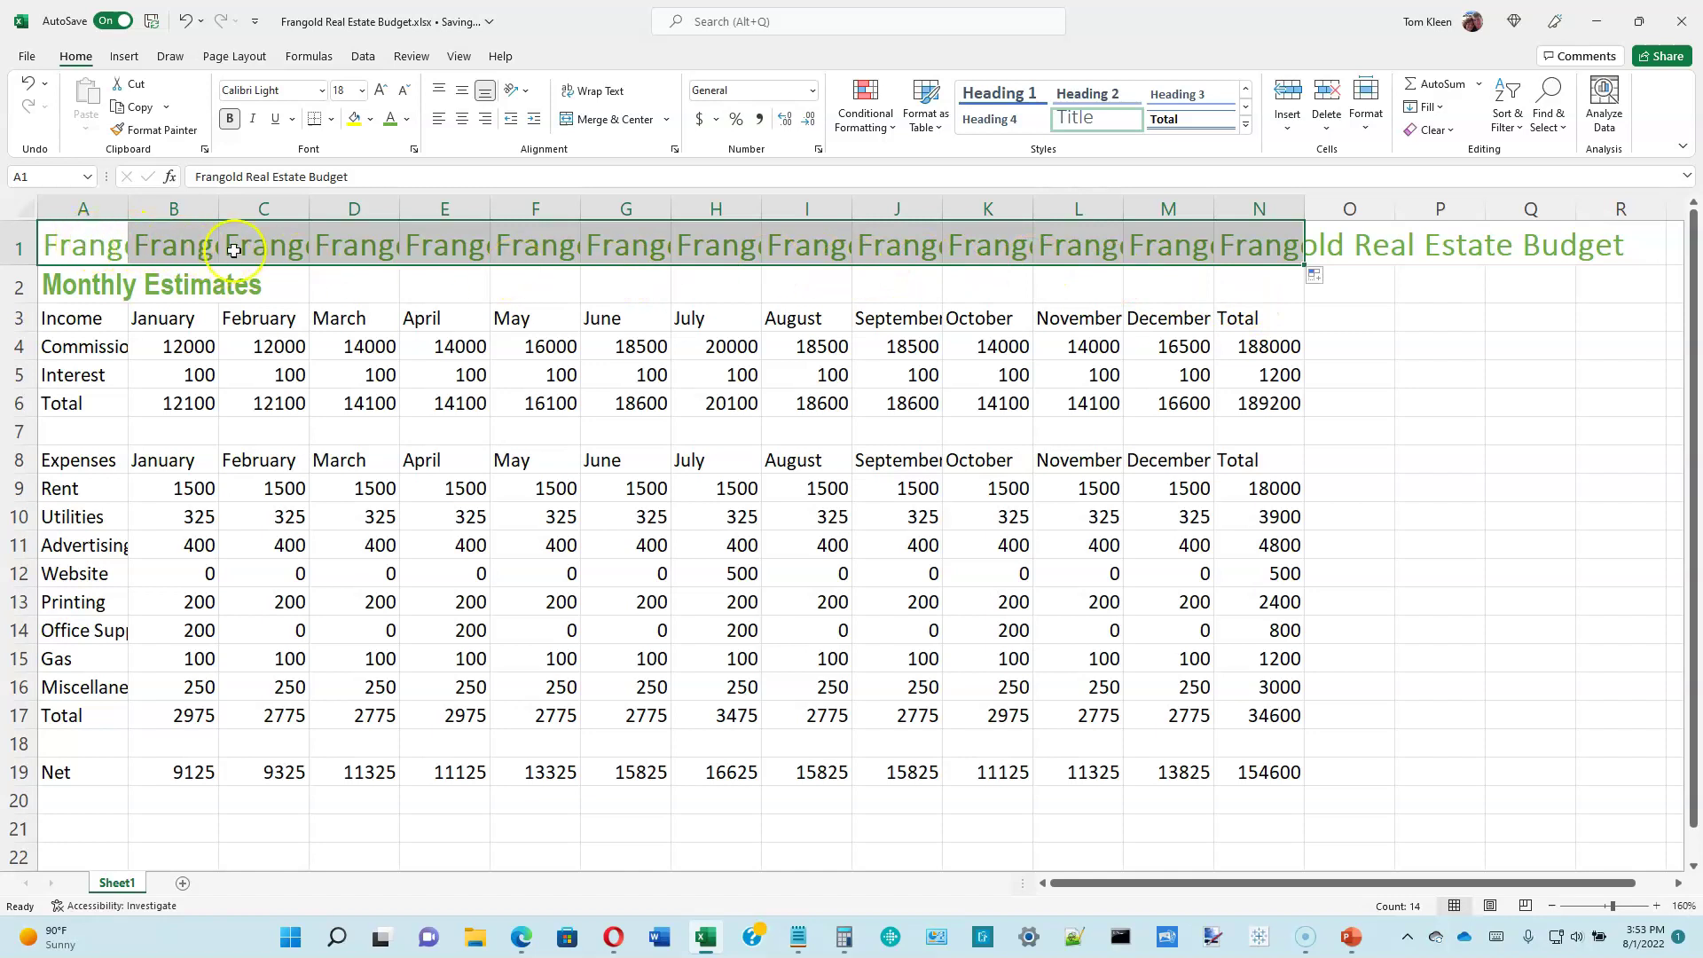
left_click(185, 20)
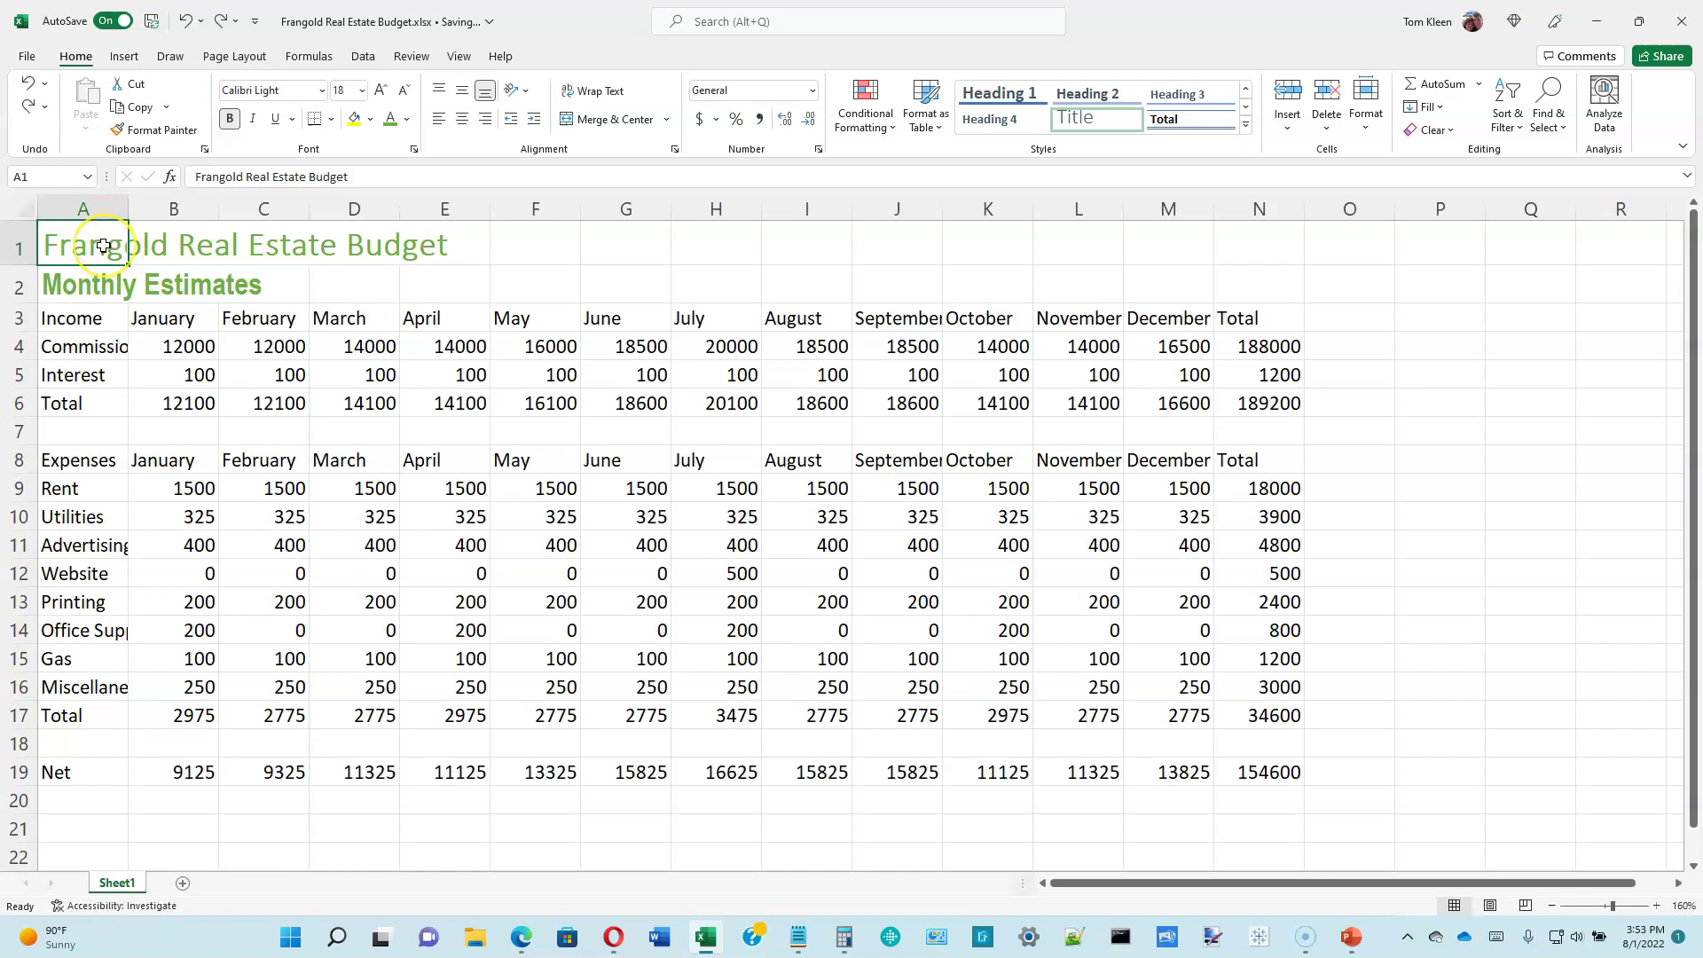
Merge and center the title across A1:N1 and the "Monthly Estimates" subtitle across A2:N2.
left_click_drag(104, 246, 1257, 253)
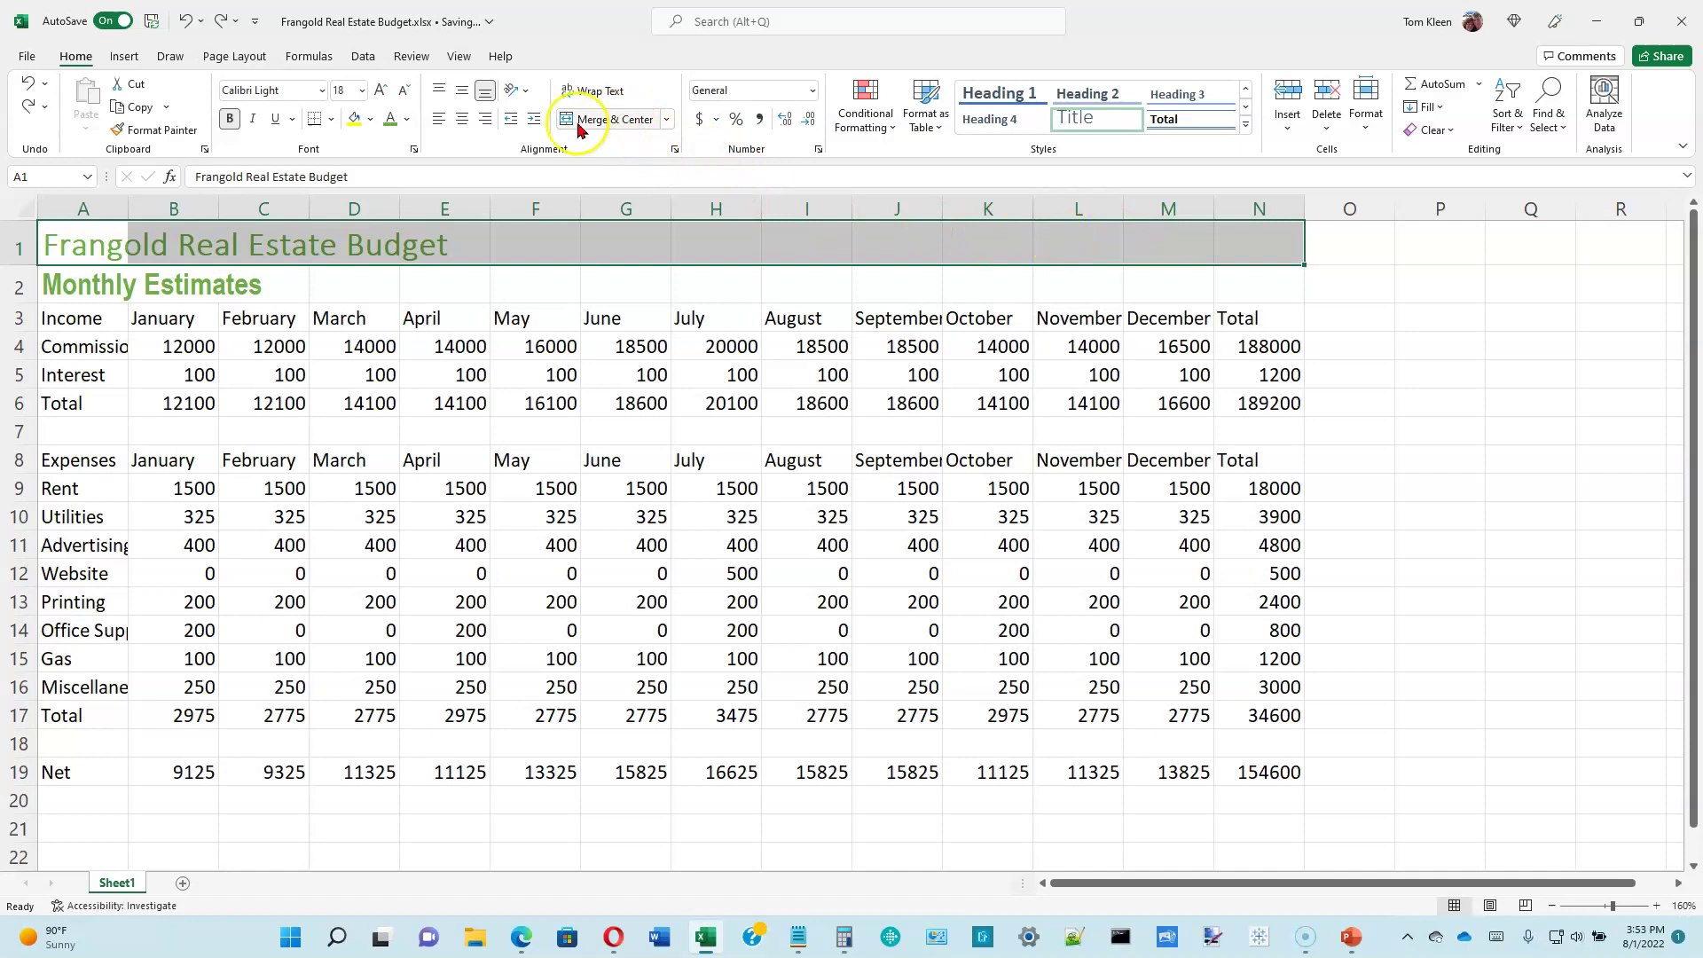
left_click(666, 121)
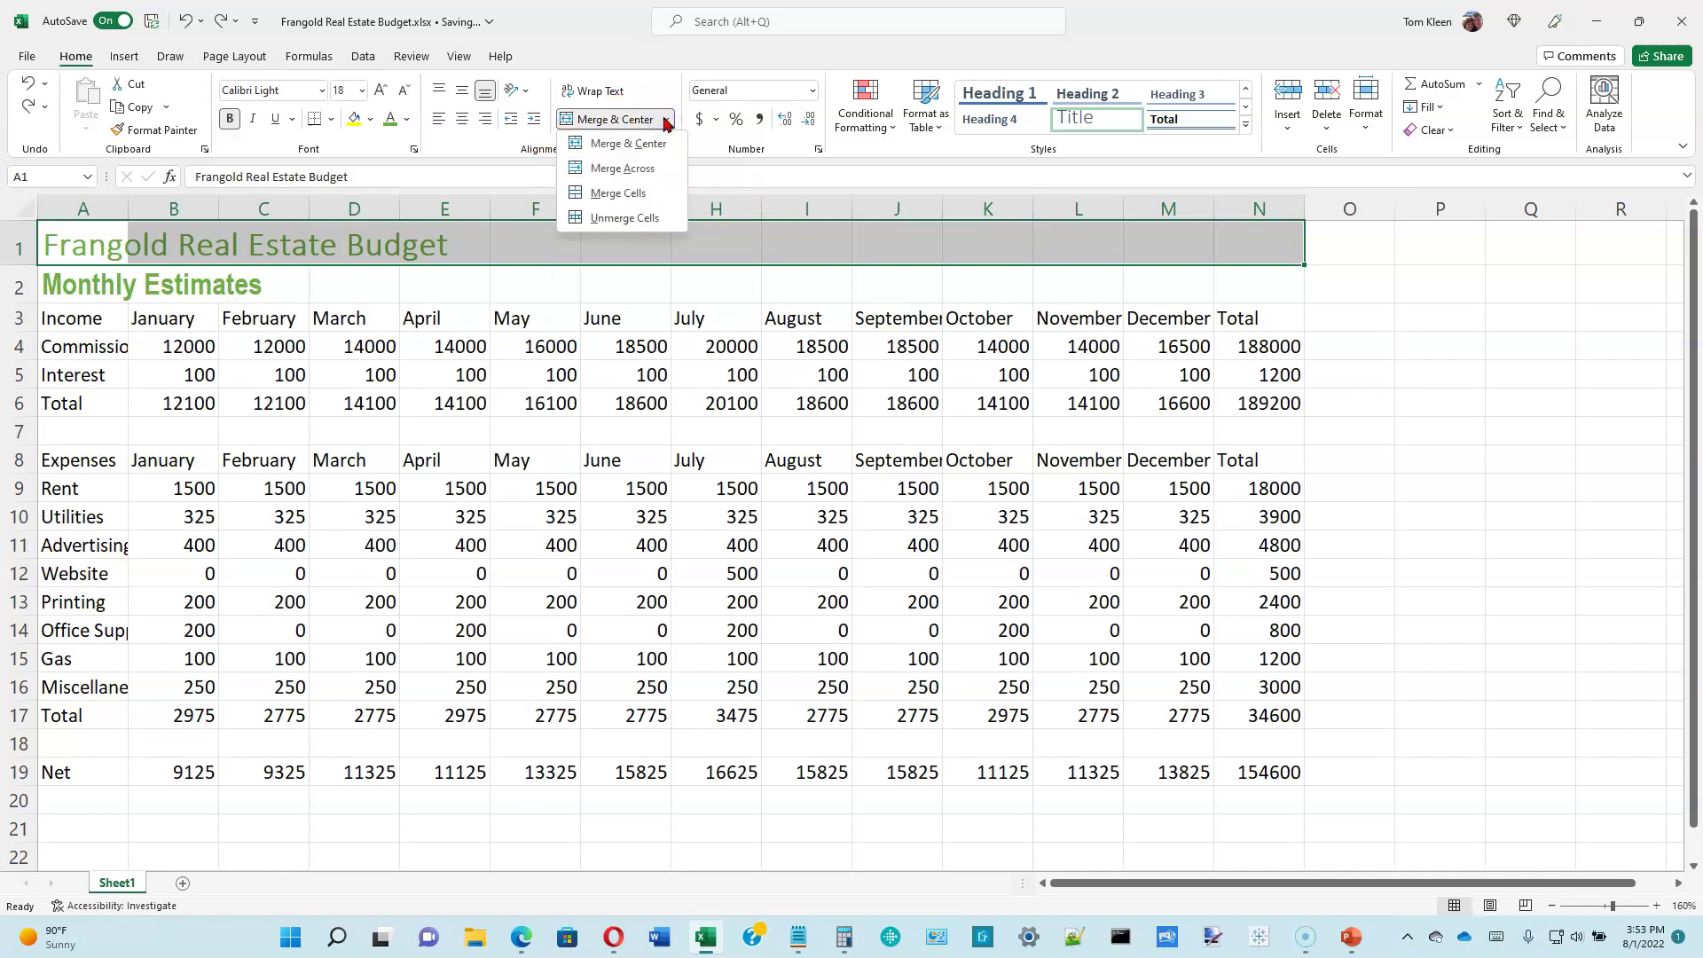
left_click(621, 145)
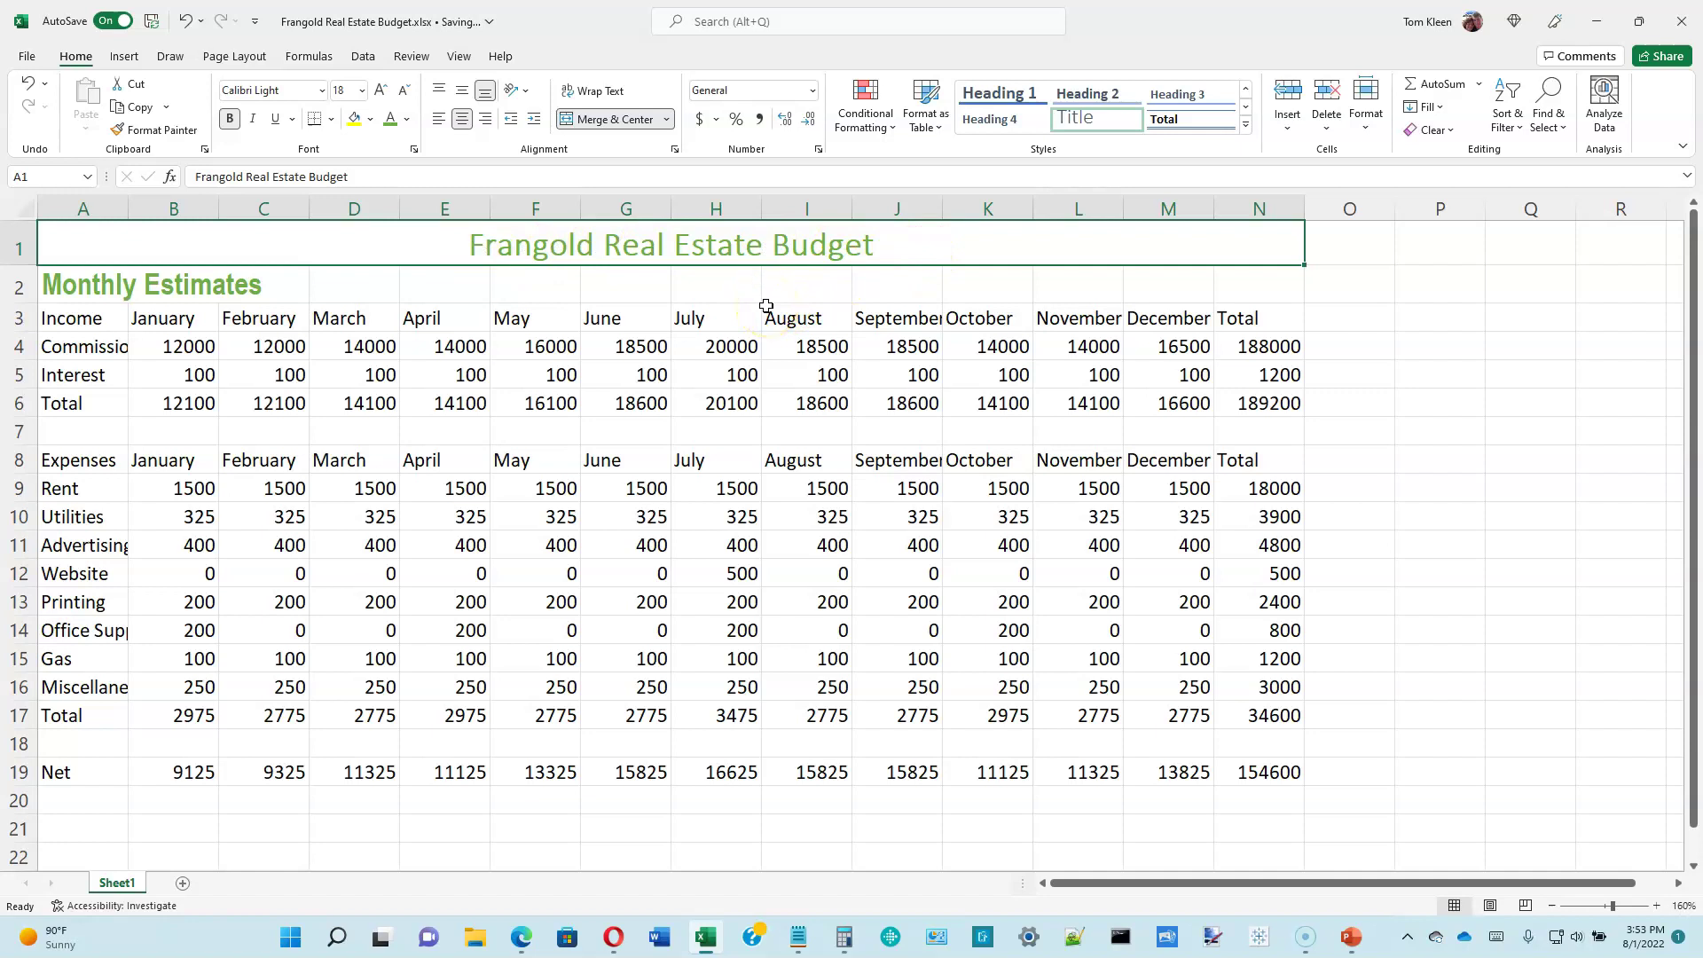
left_click_drag(73, 286, 1263, 291)
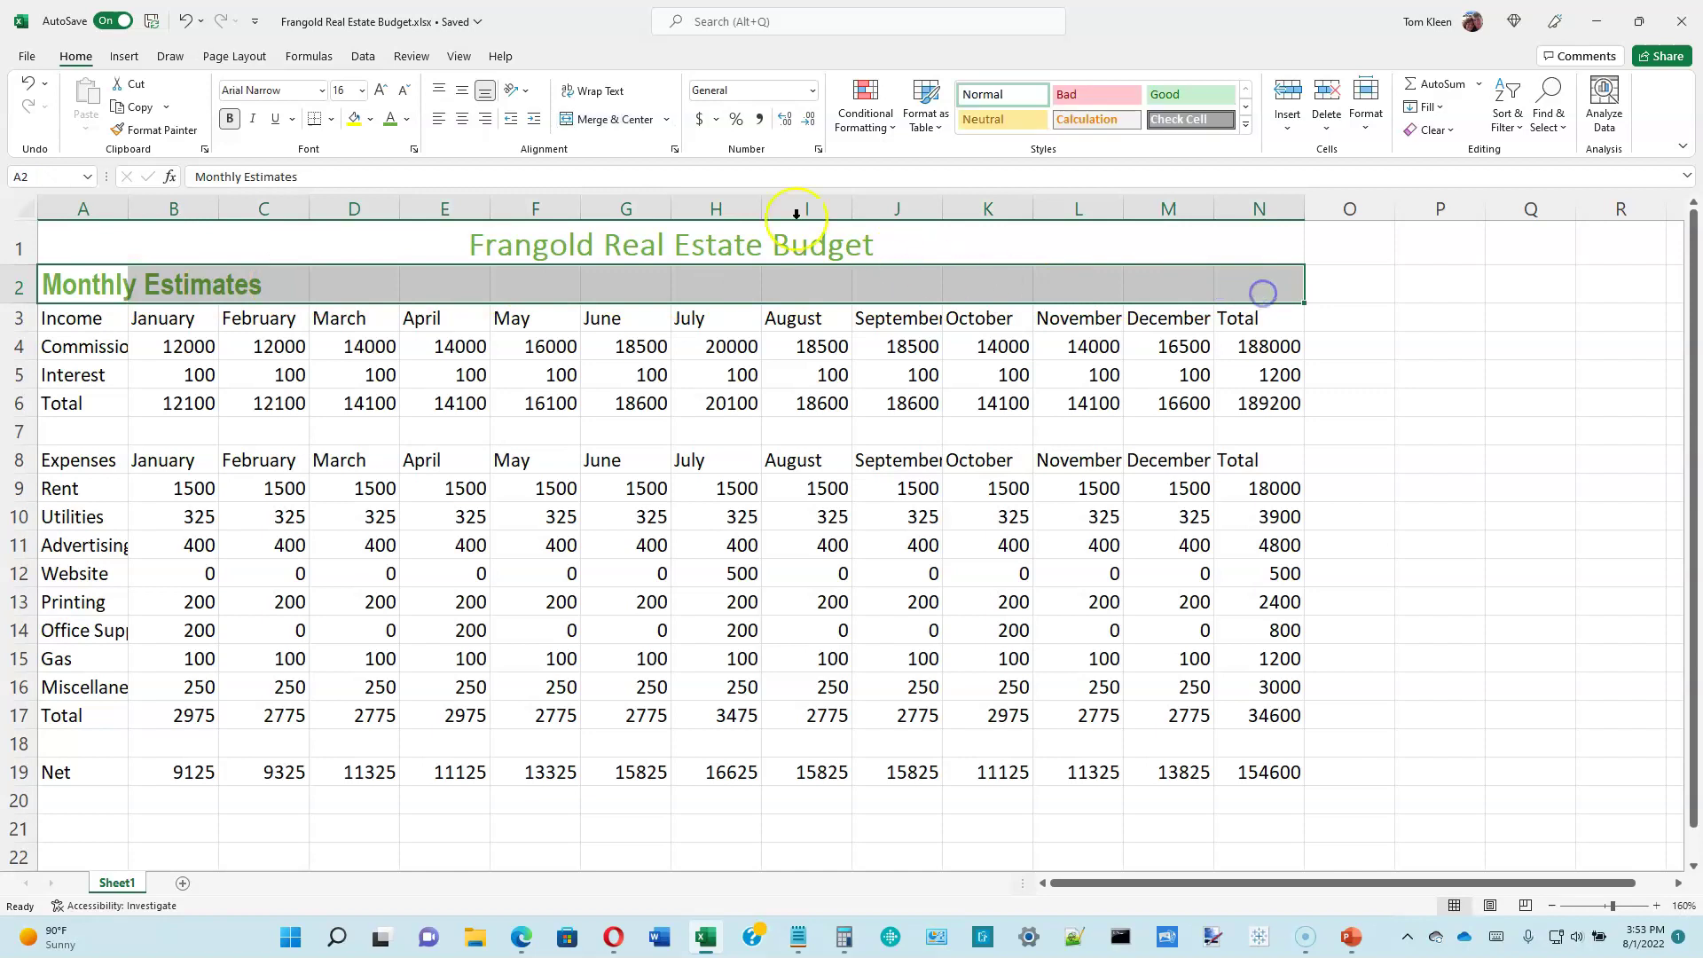
left_click(594, 119)
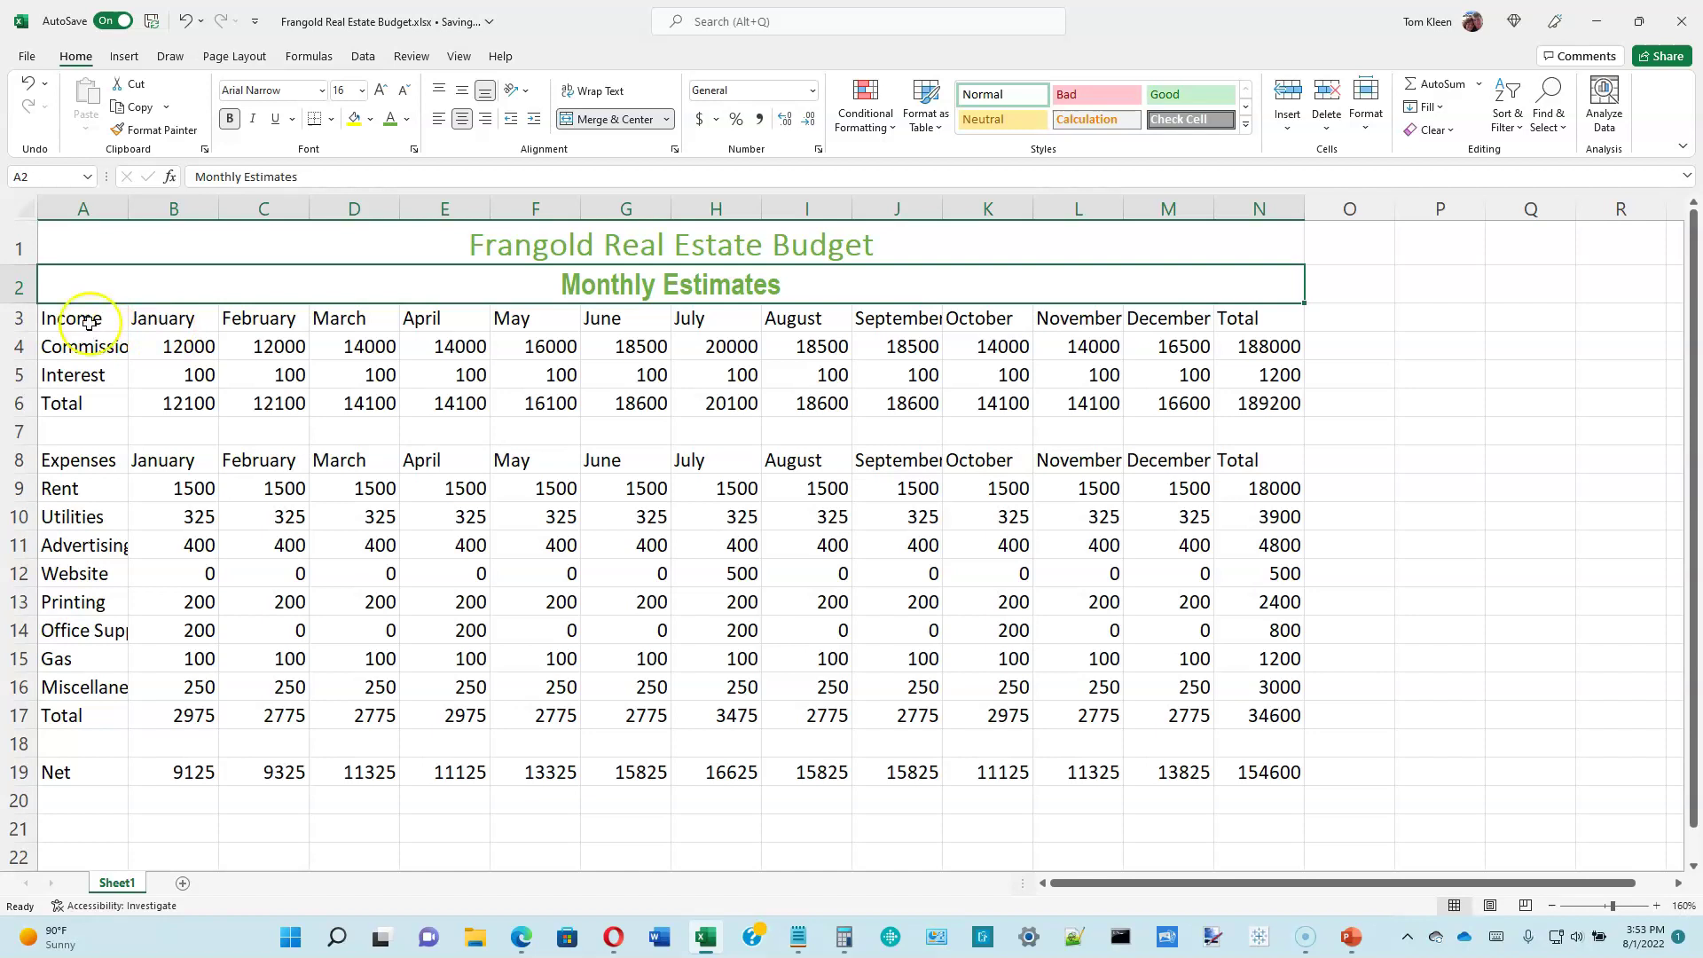
left_click_drag(126, 243, 124, 272)
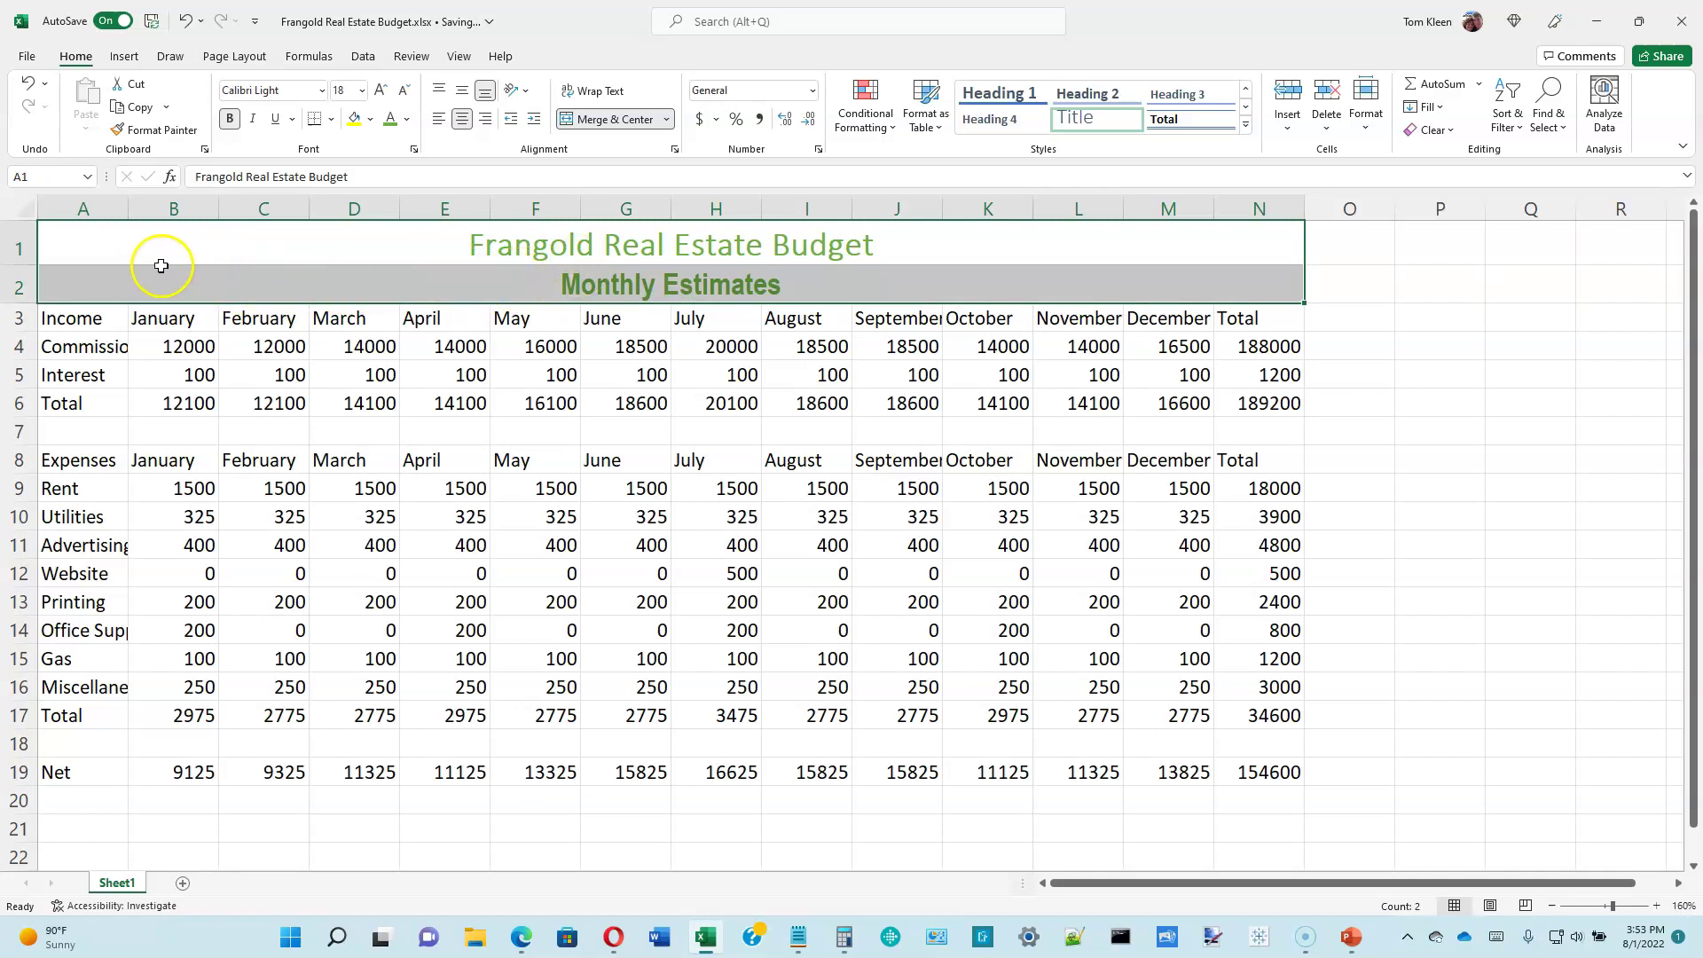
left_click(84, 256)
left_click_drag(93, 249, 81, 273)
left_click(83, 243)
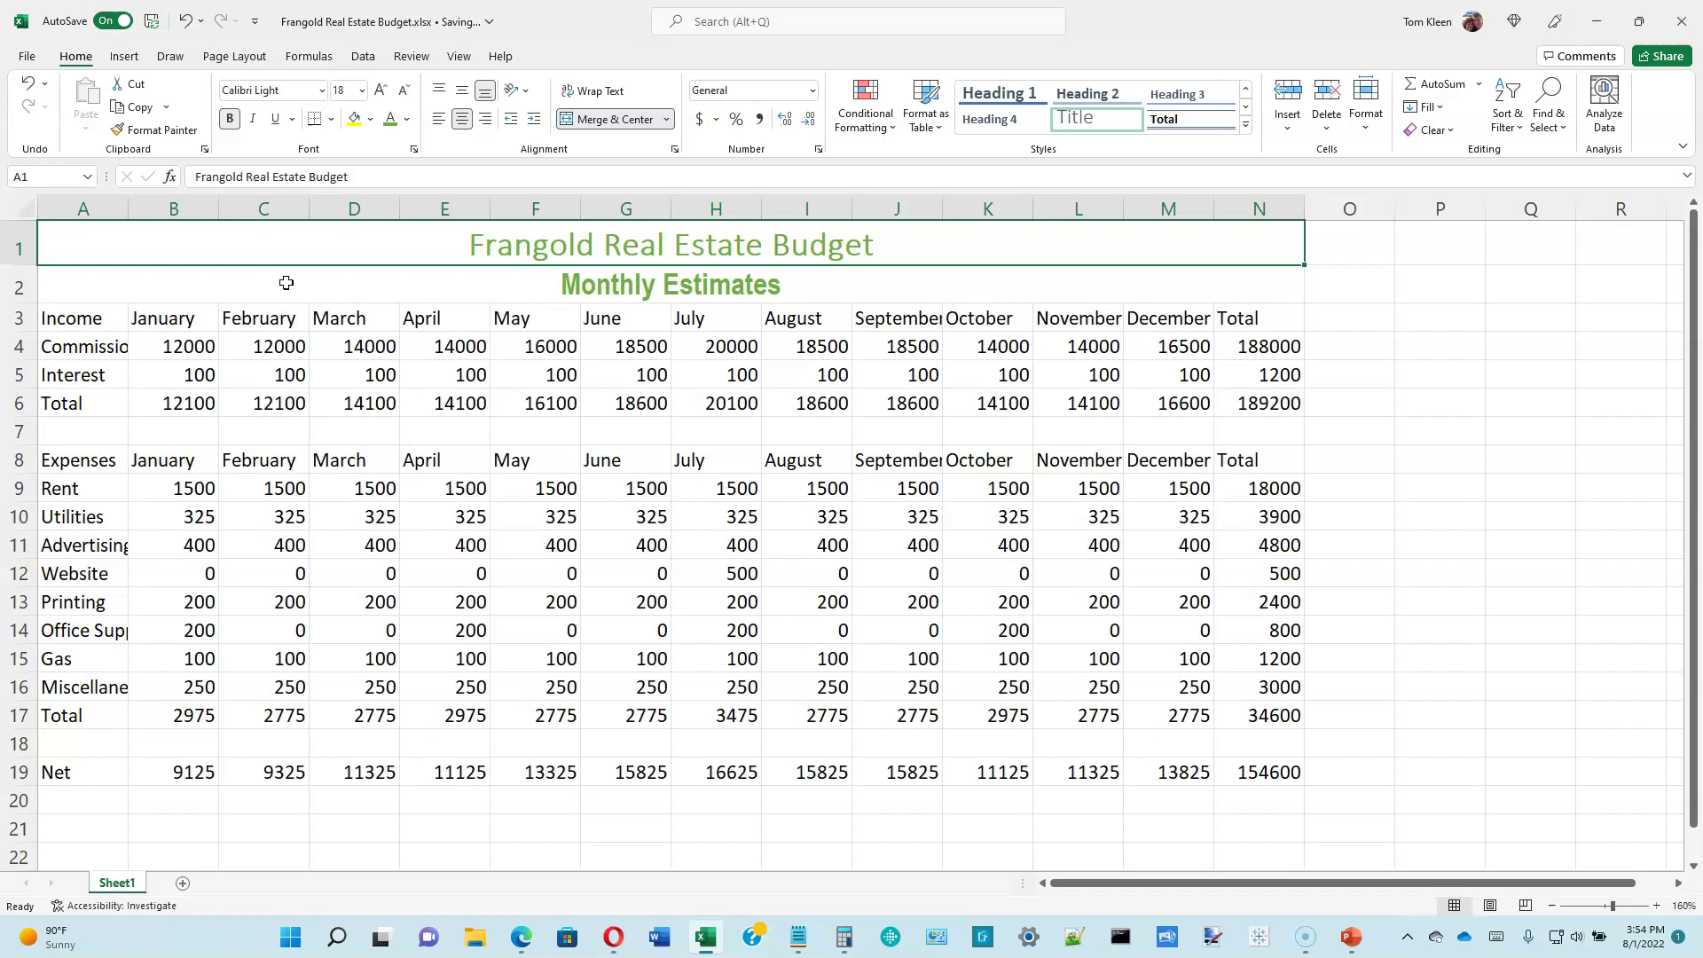
Apply the Heading 1 cell style to the Income header row, A3:N3.
left_click(84, 320)
left_click_drag(123, 316, 1261, 322)
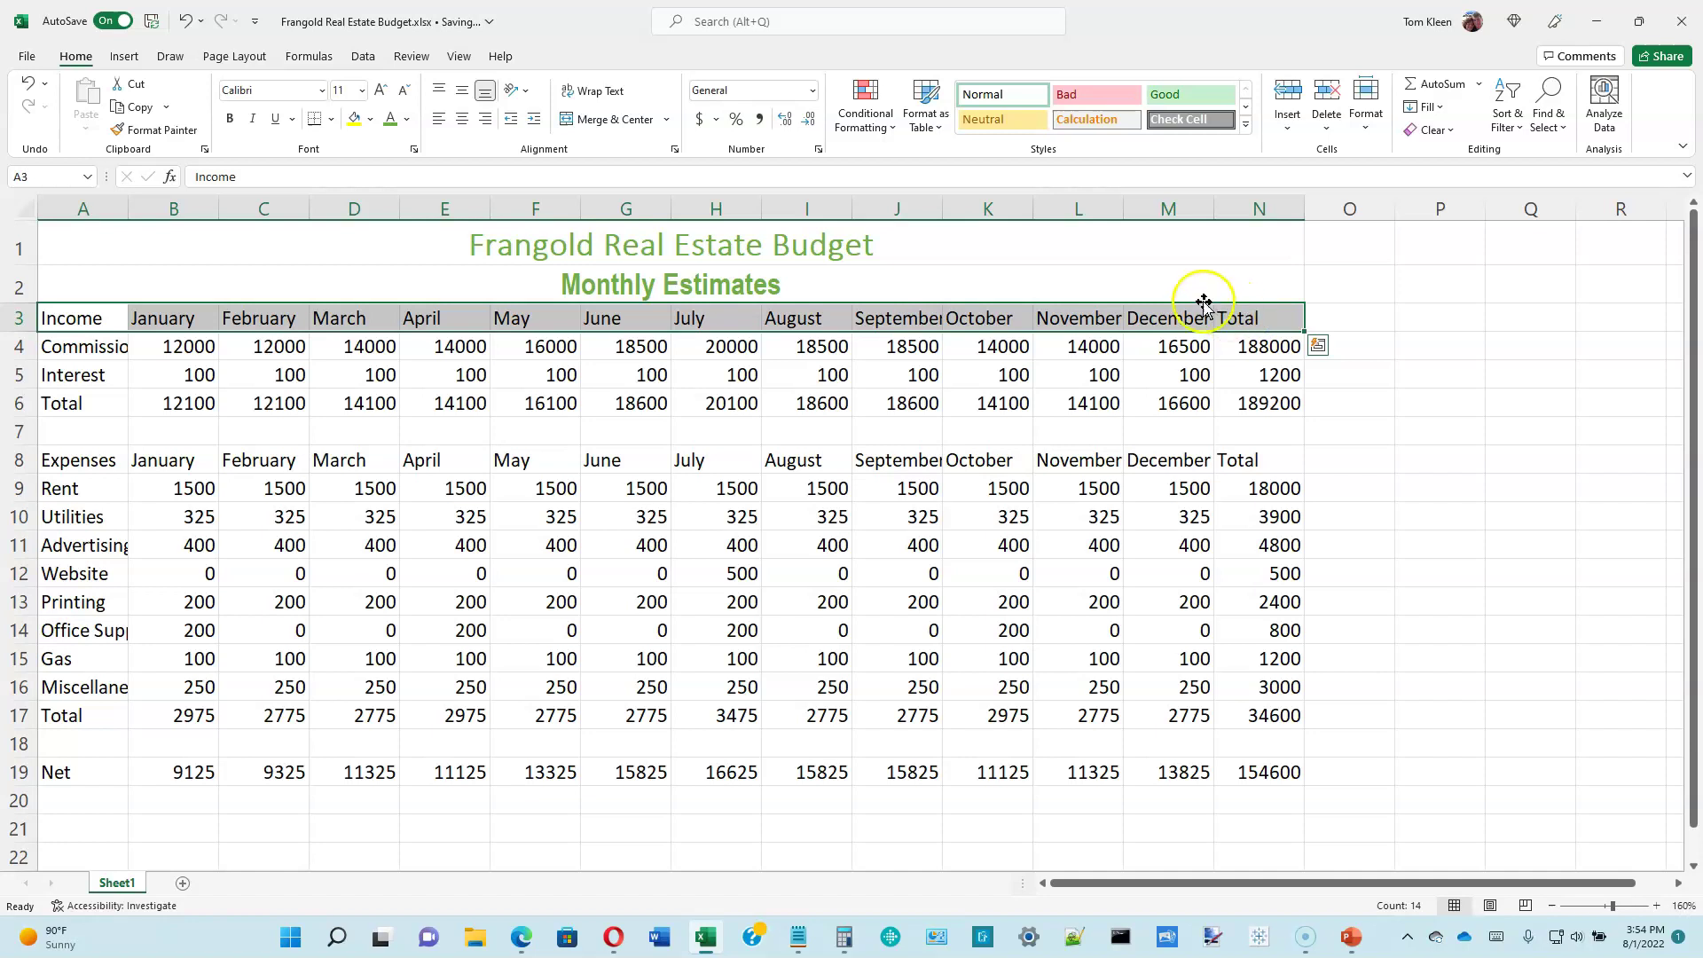
left_click(1245, 124)
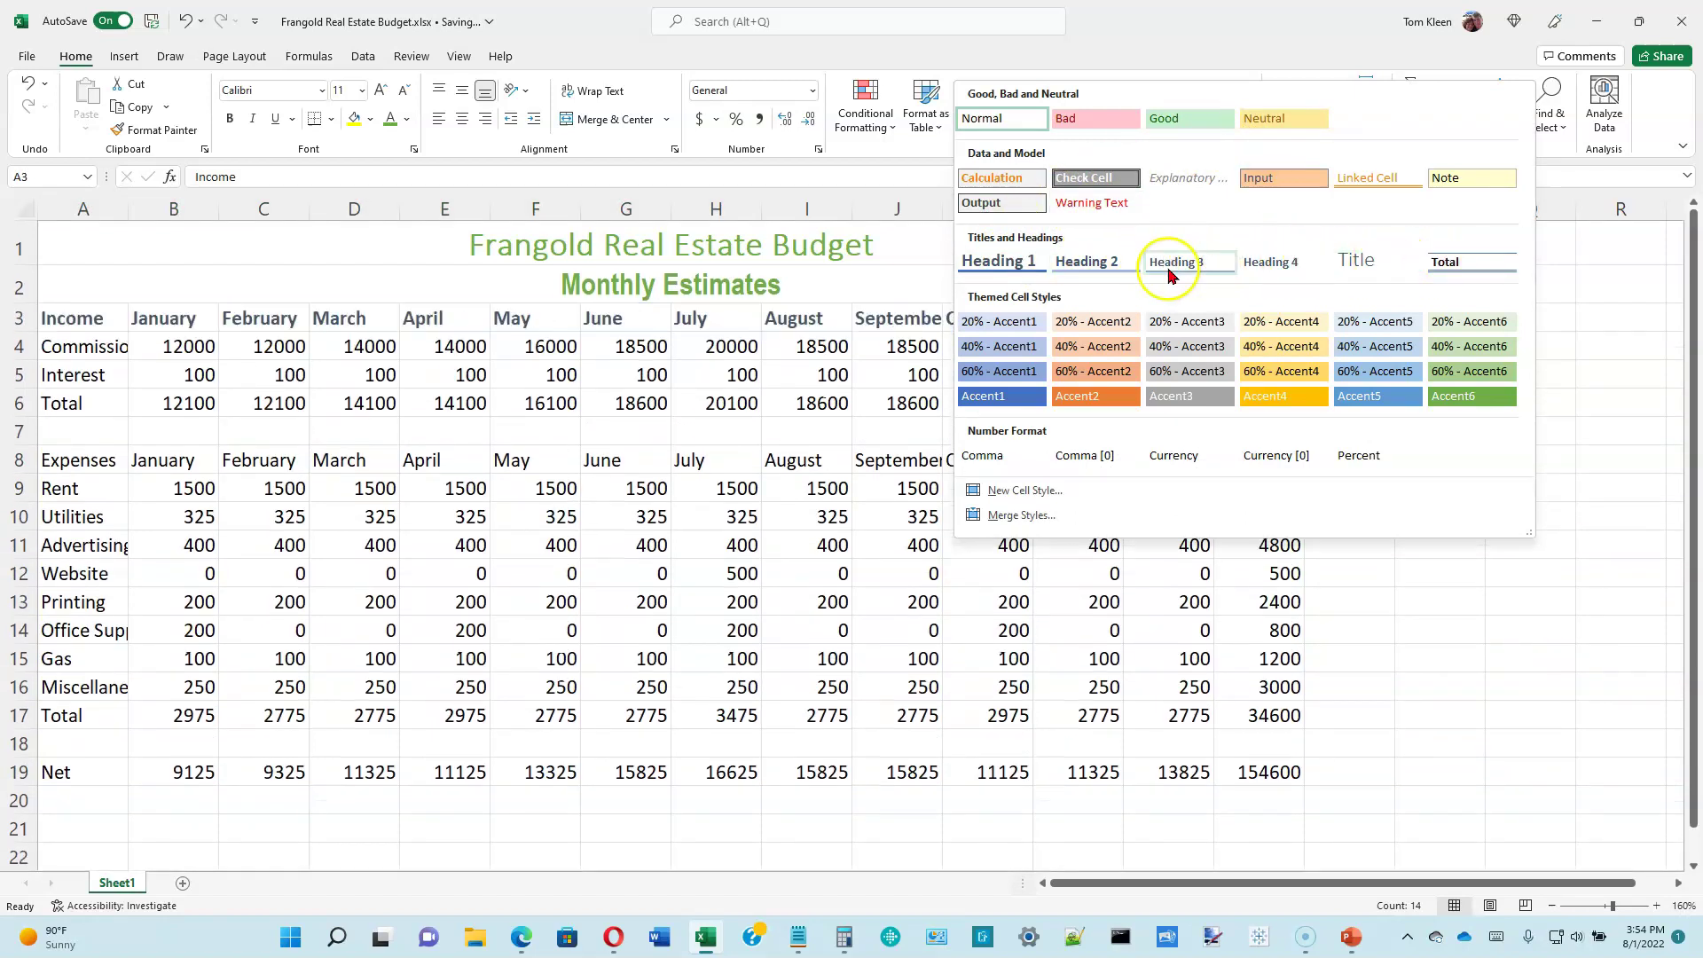
left_click(1008, 263)
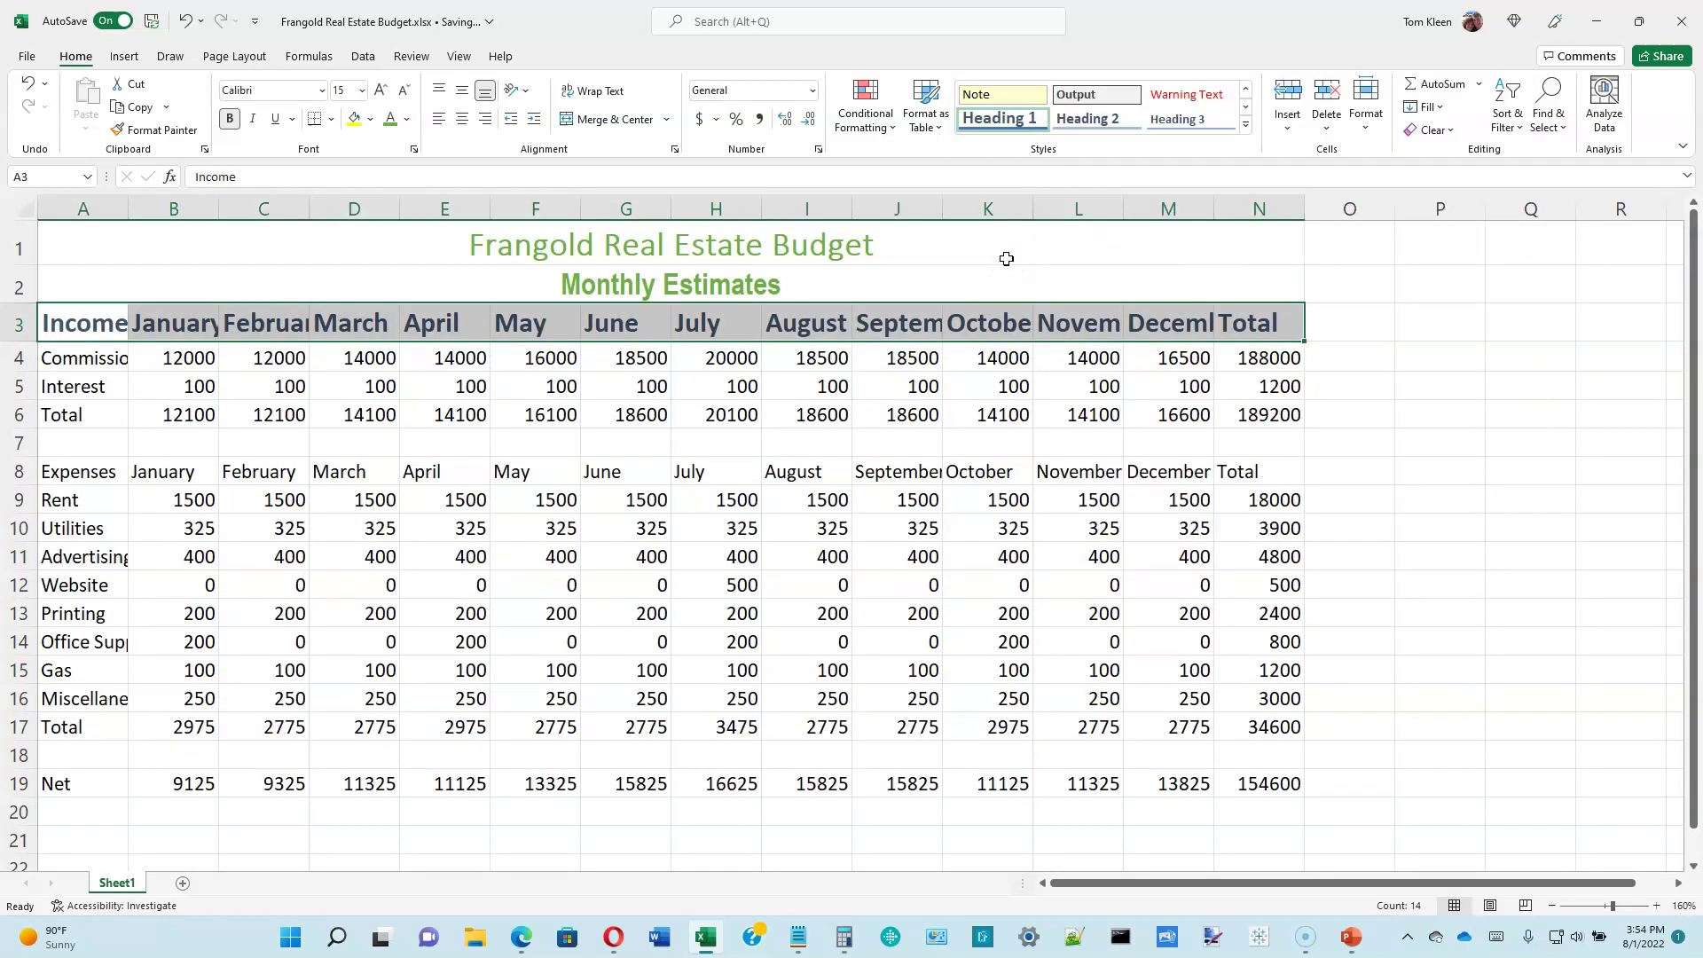
Center the text of the Income header row, A3:N3, horizontally within its cells.
left_click(916, 323)
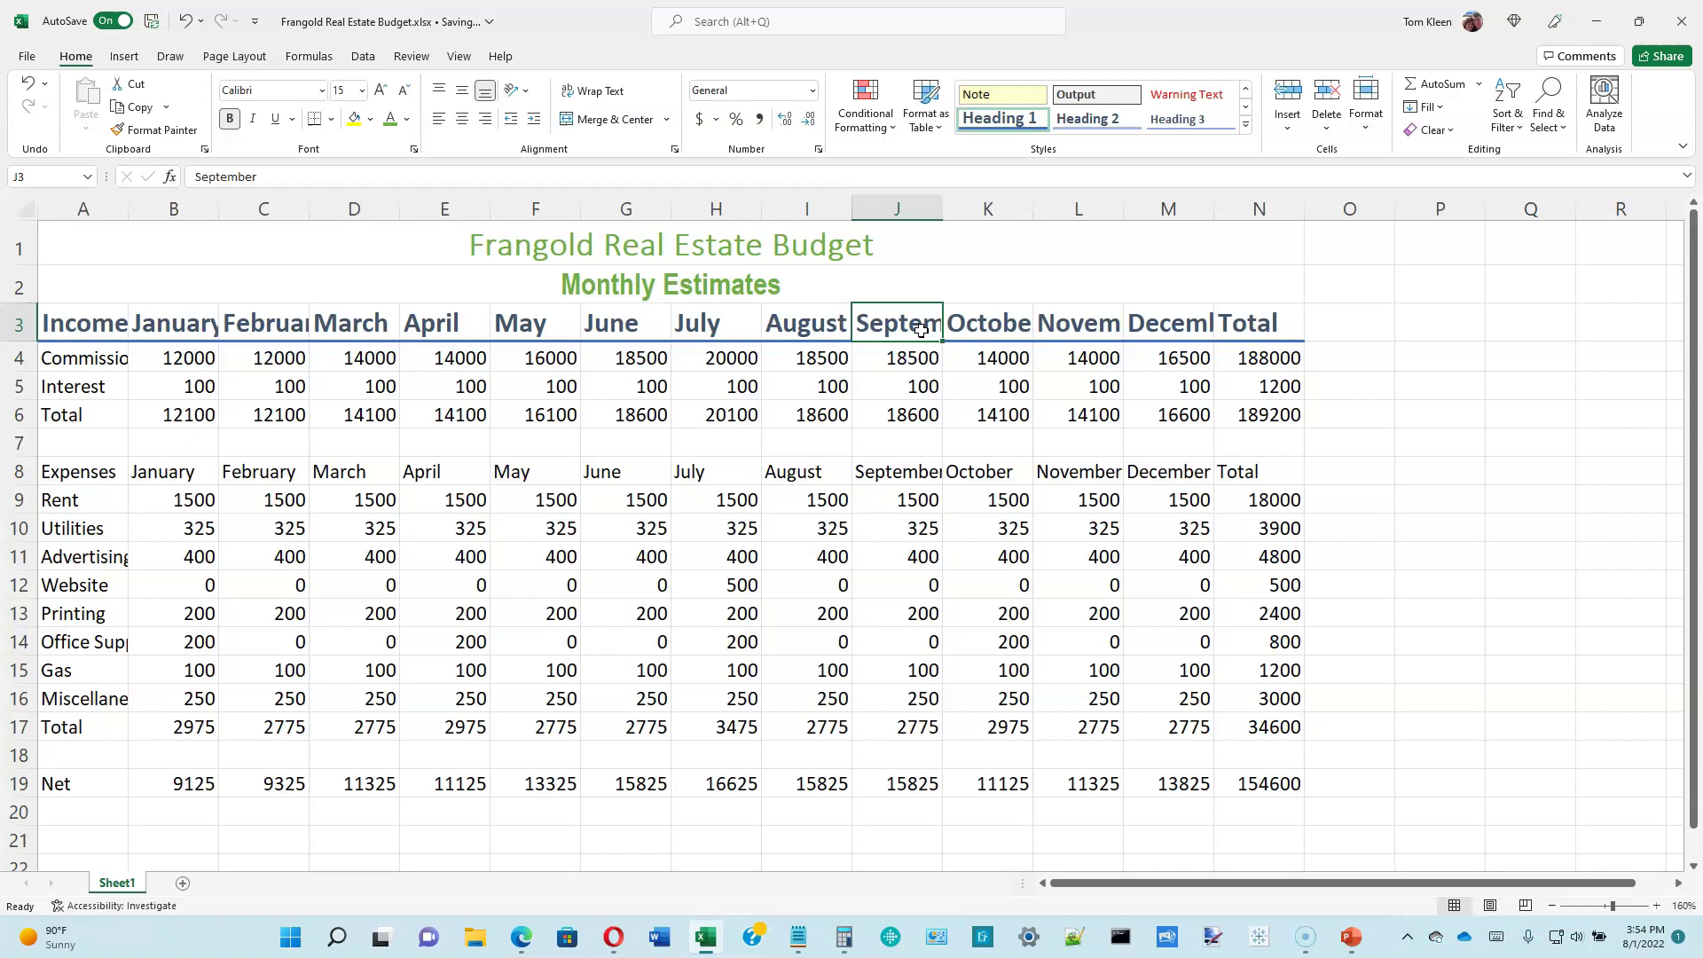
left_click(112, 328)
left_click_drag(112, 329, 1254, 324)
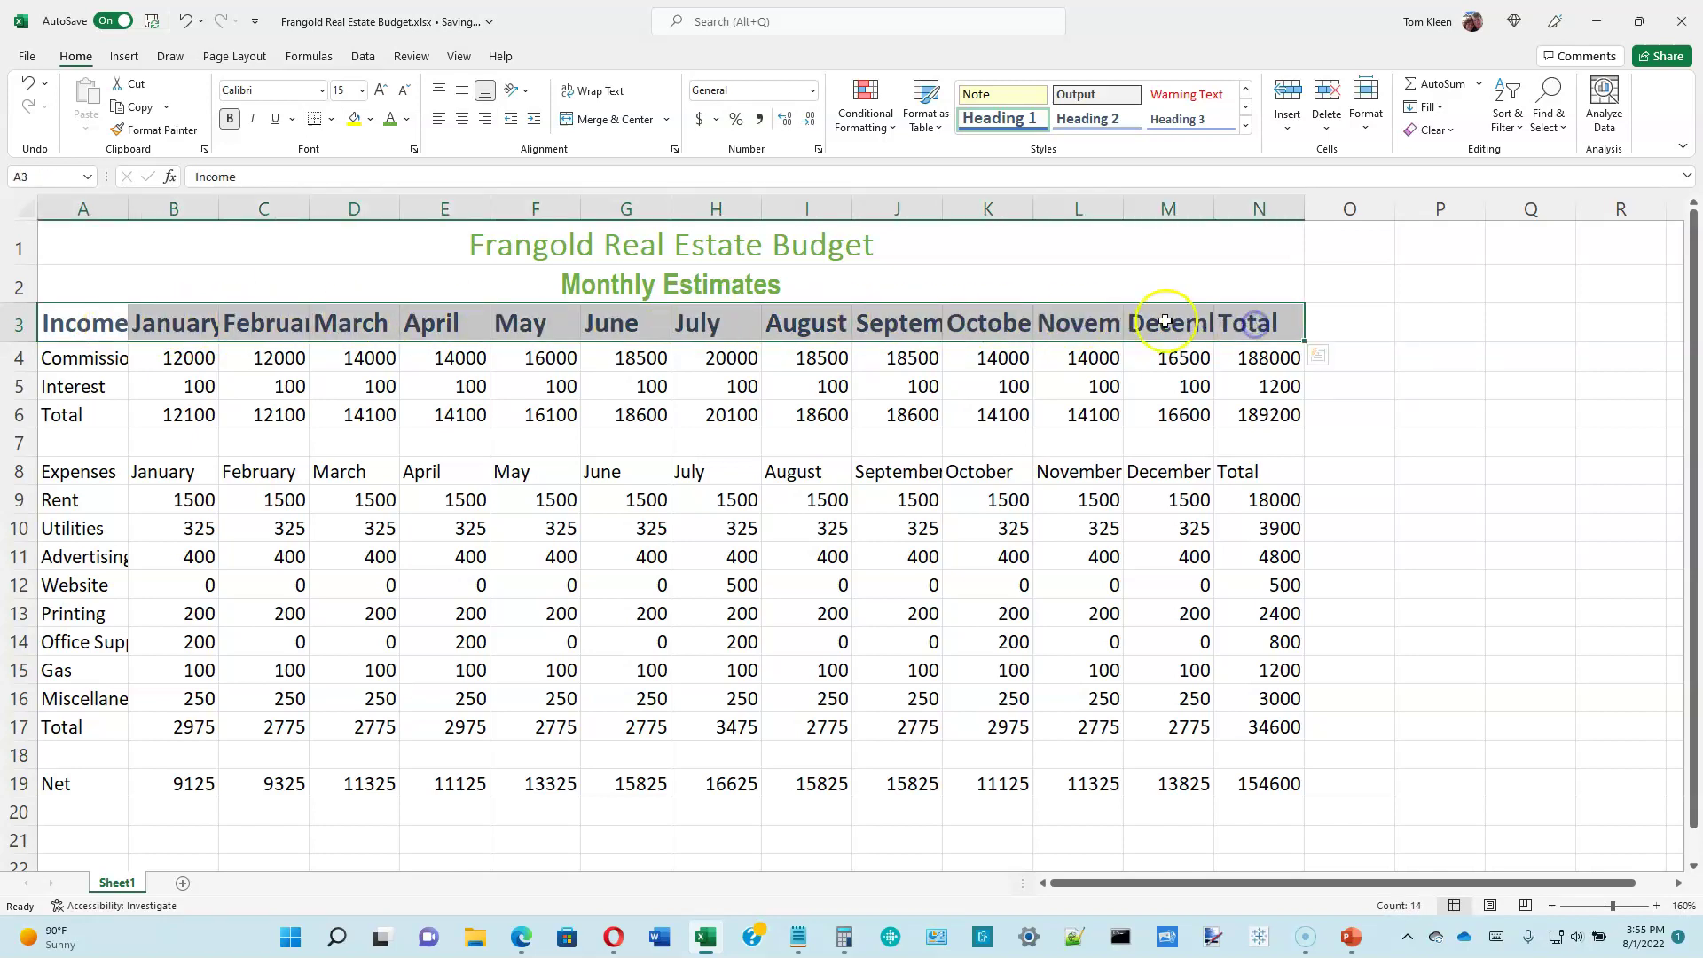
left_click(461, 121)
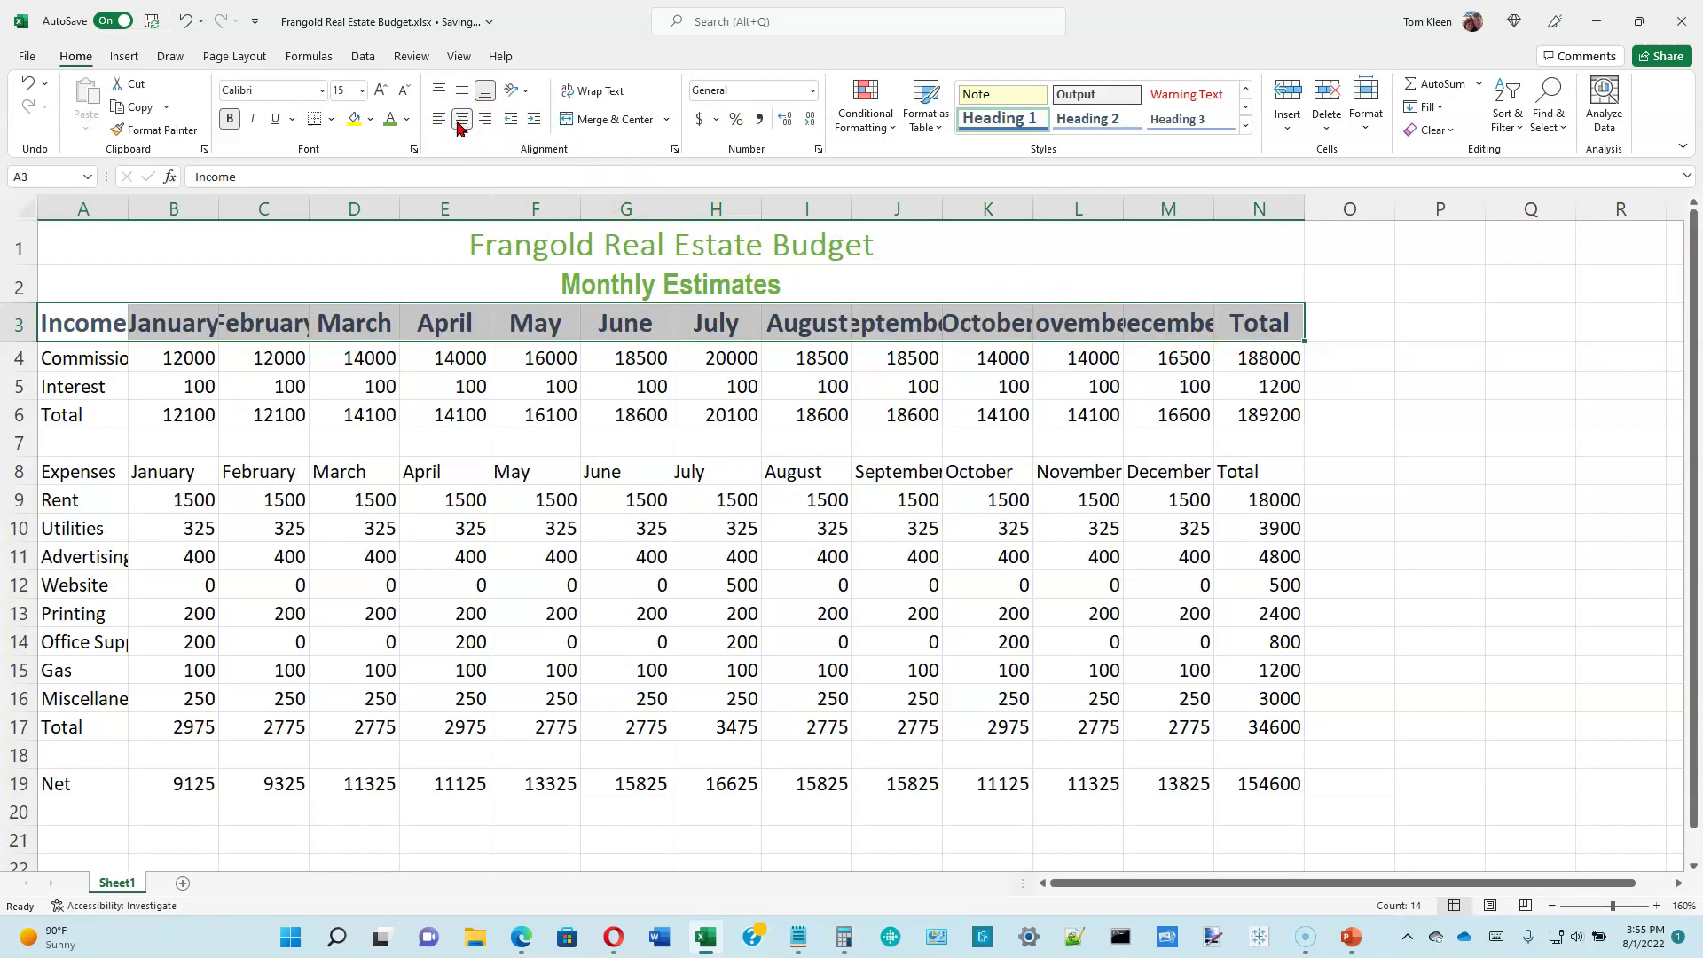
Copy the formatting of the Income header row A3:N3 to the Expenses header row 8 with Format Painter.
left_click_drag(99, 468, 1294, 475)
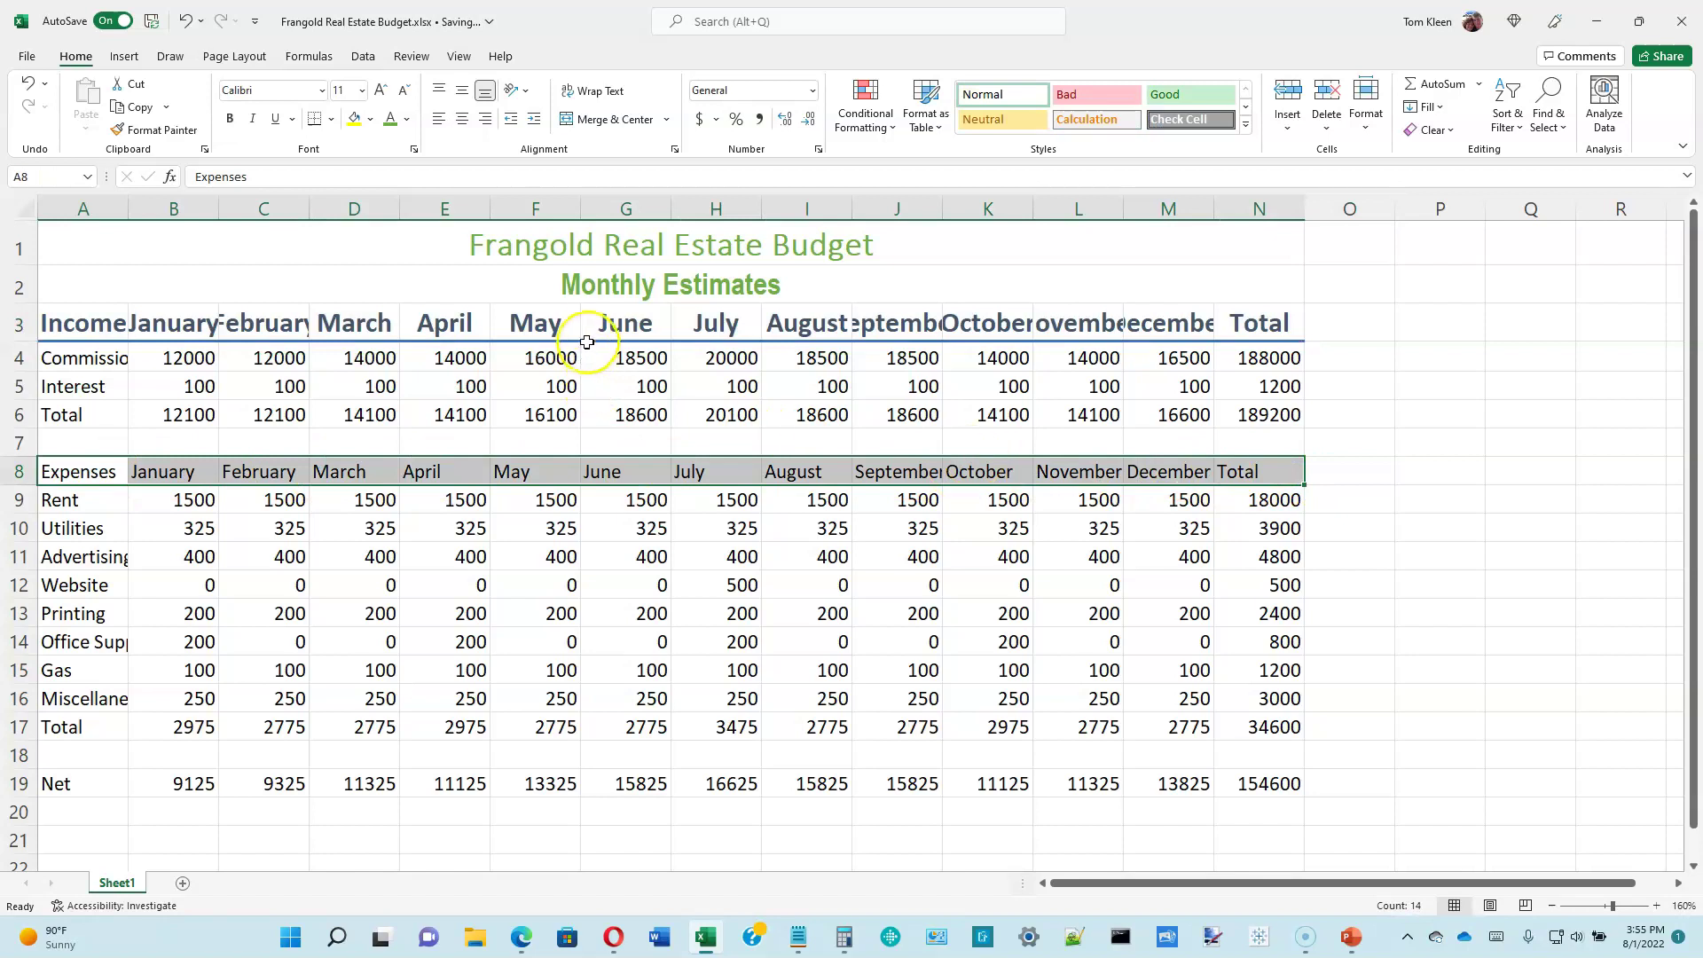
left_click_drag(89, 325, 1244, 323)
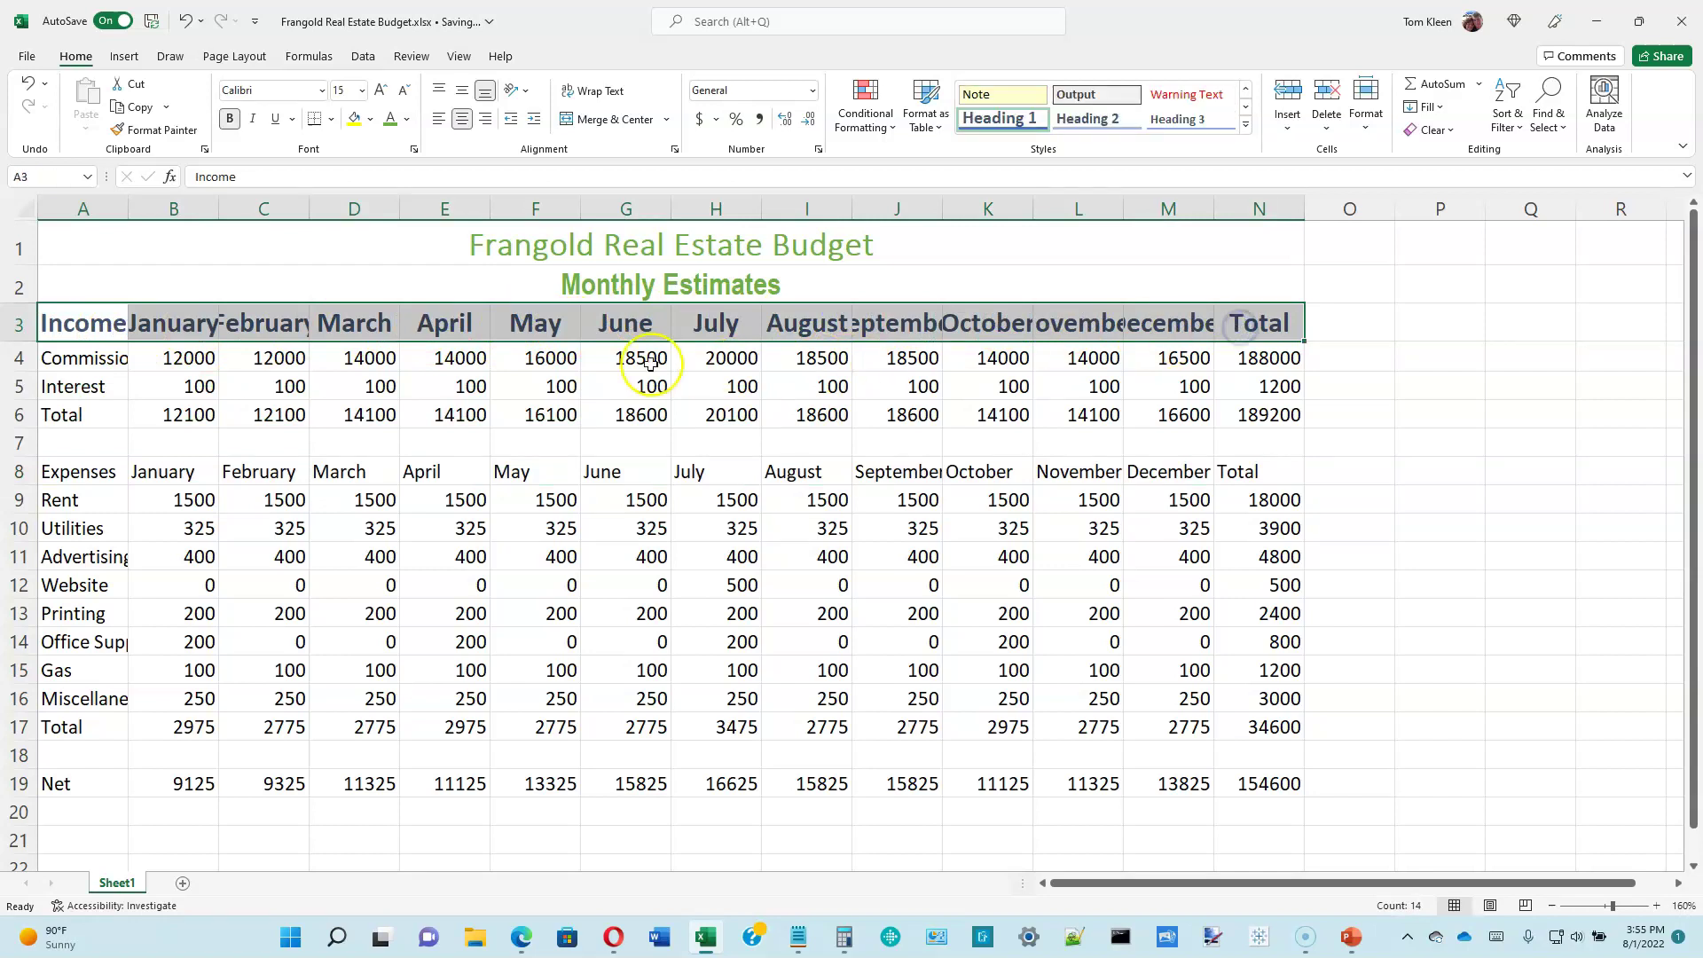
left_click(133, 130)
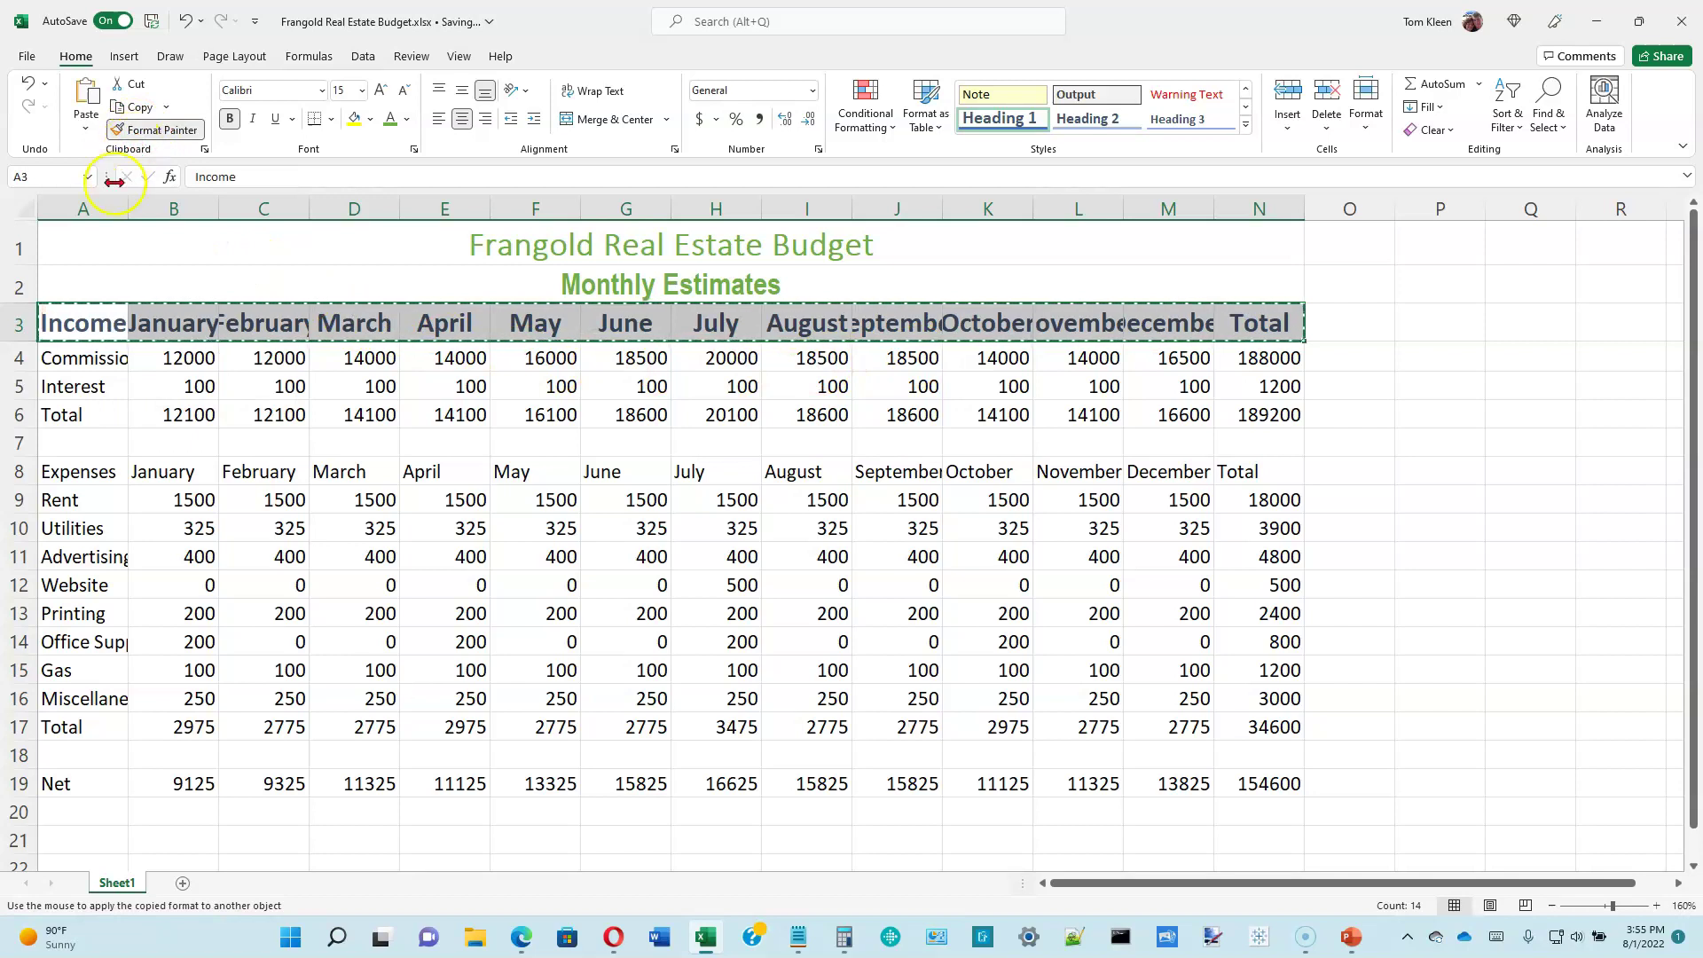
left_click(94, 470)
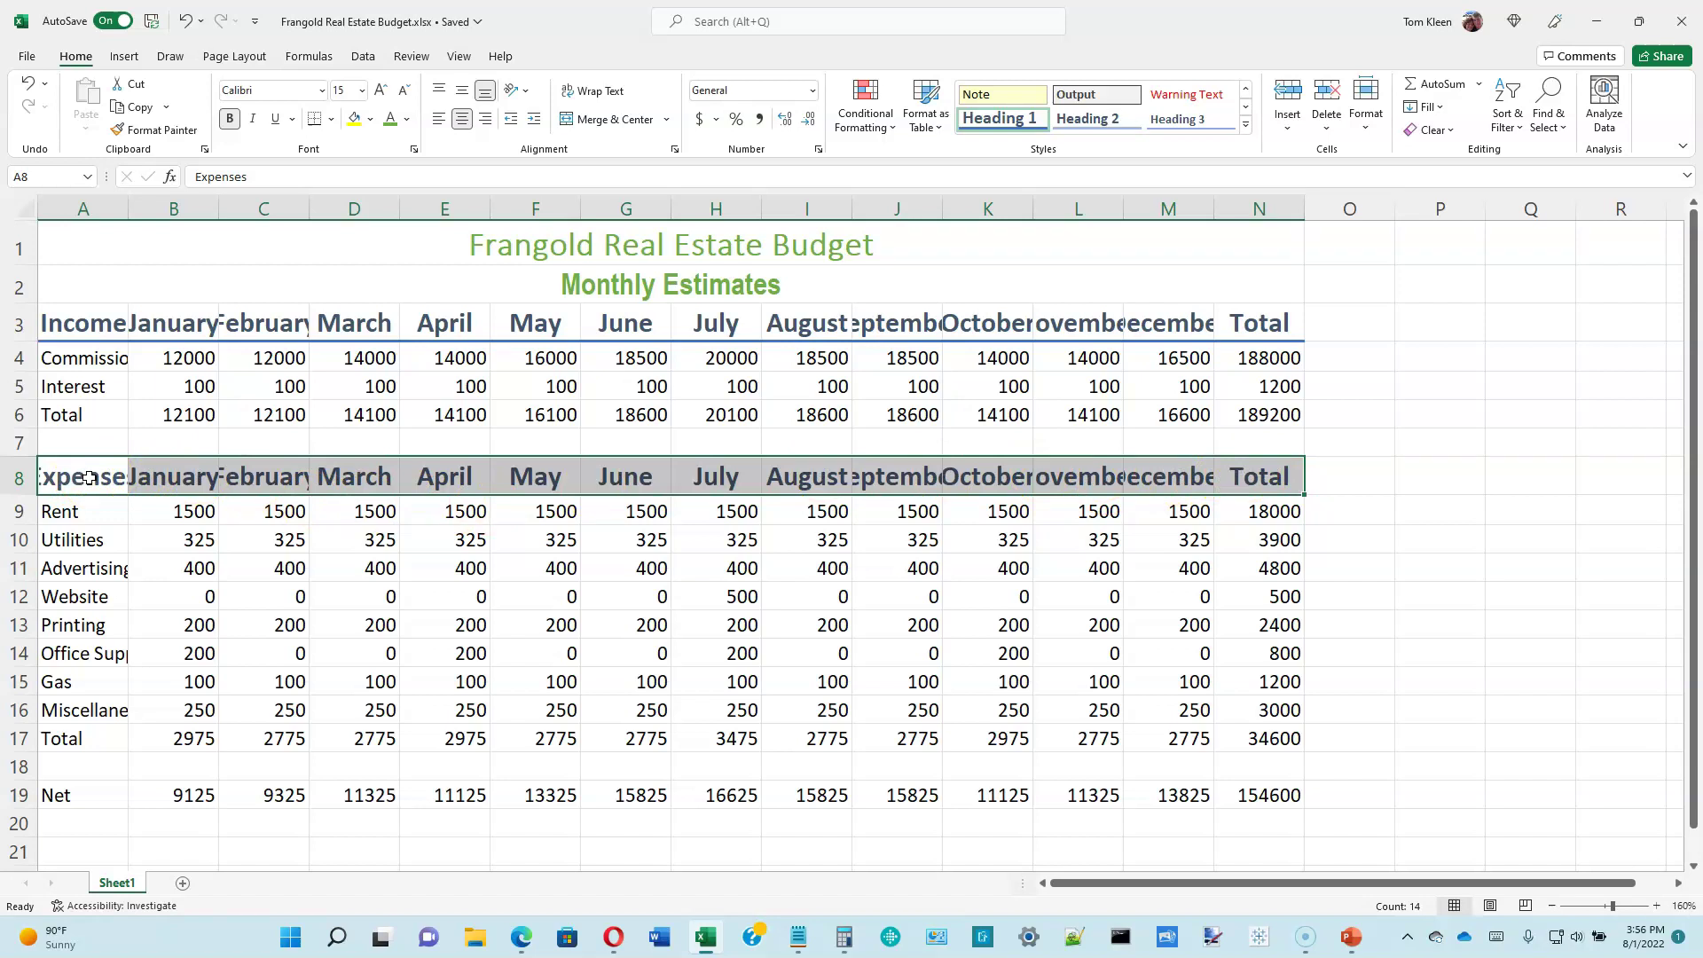
Apply the Total cell style to the Income total row A6:N6 and the Expenses total row A17:N17.
left_click_drag(64, 418, 1275, 424)
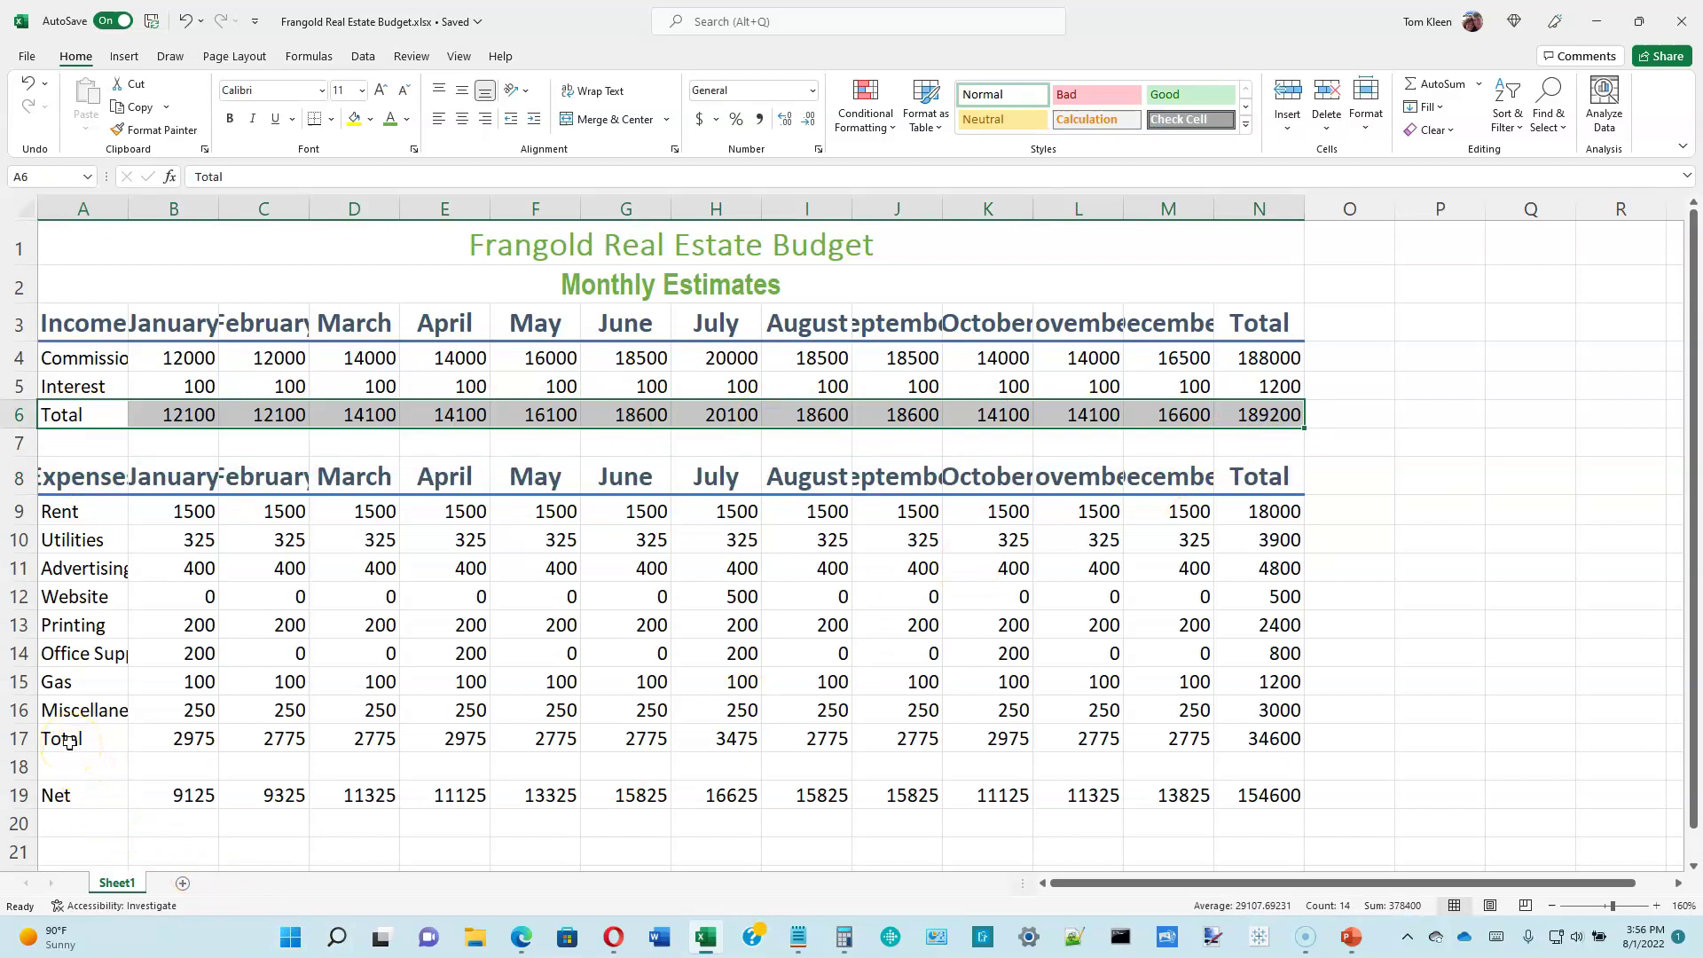
left_click_drag(69, 744, 1254, 736)
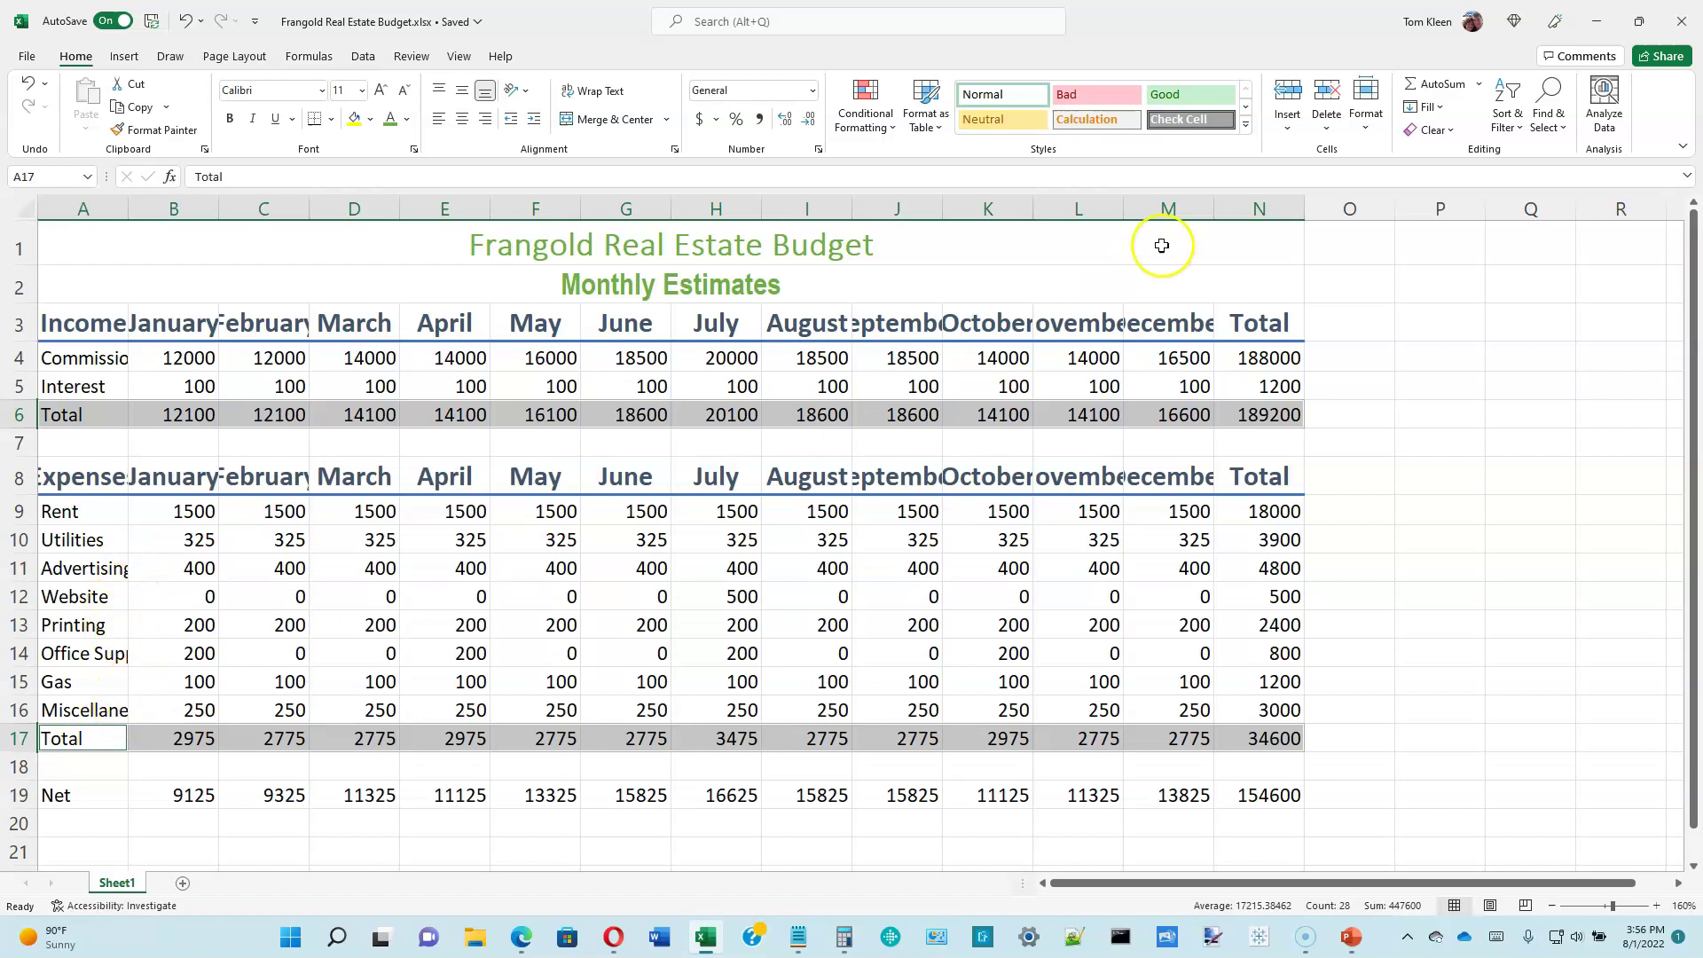
left_click(1246, 127)
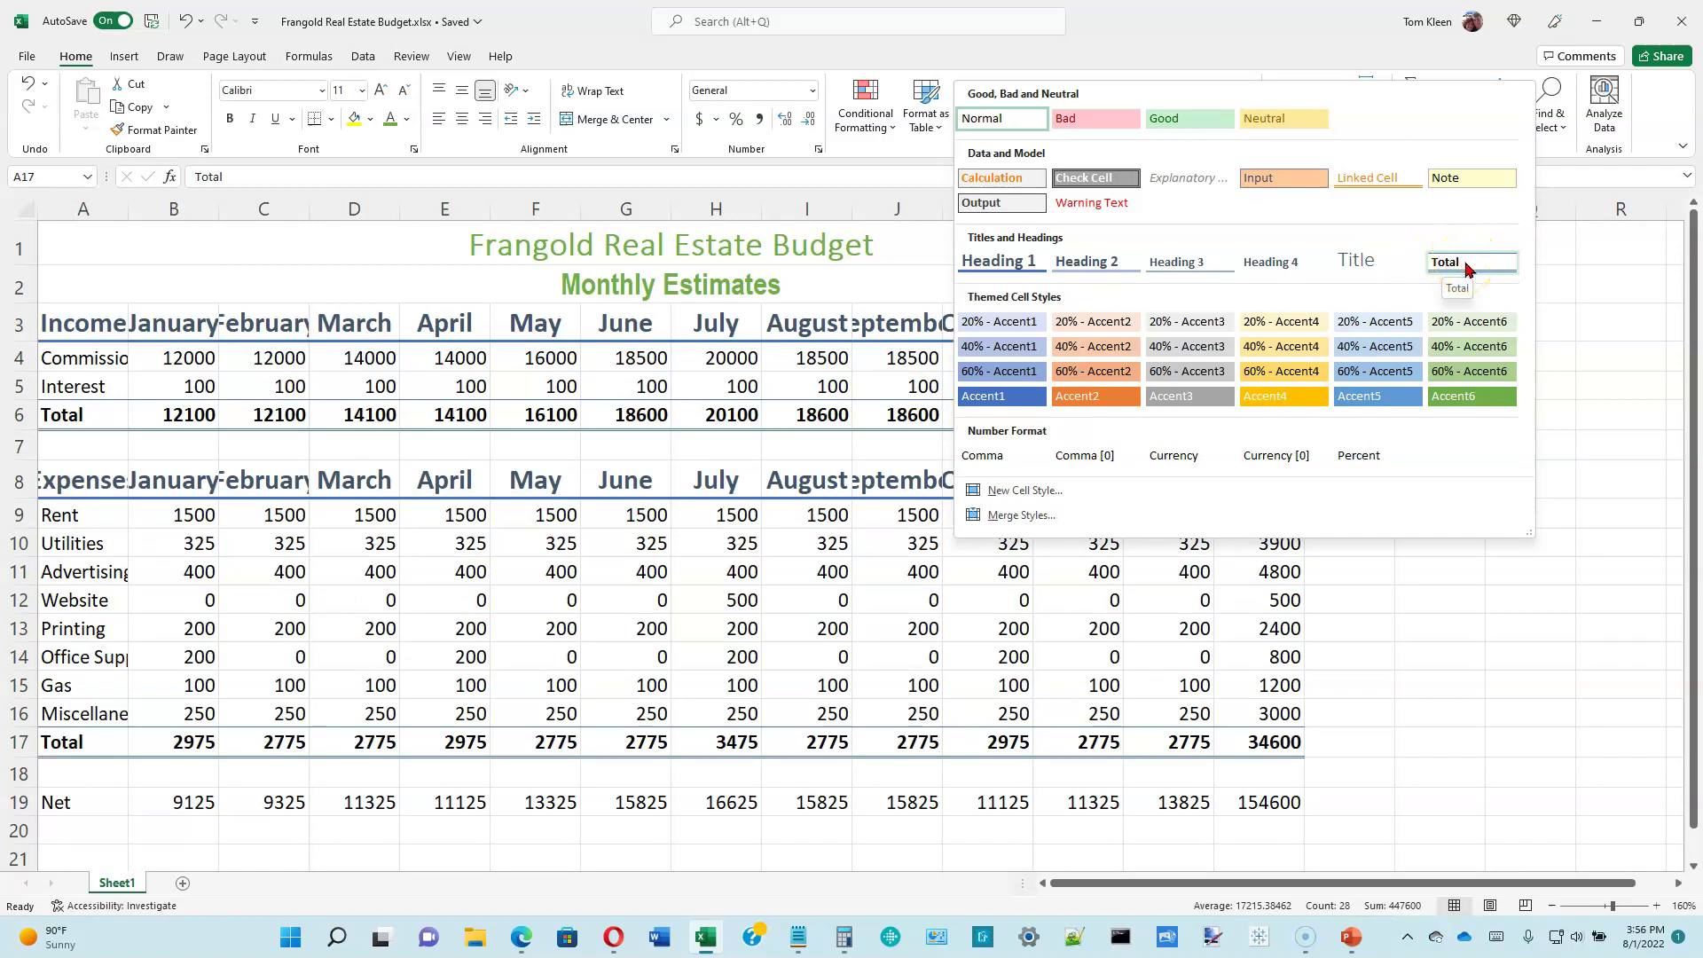
left_click(1465, 268)
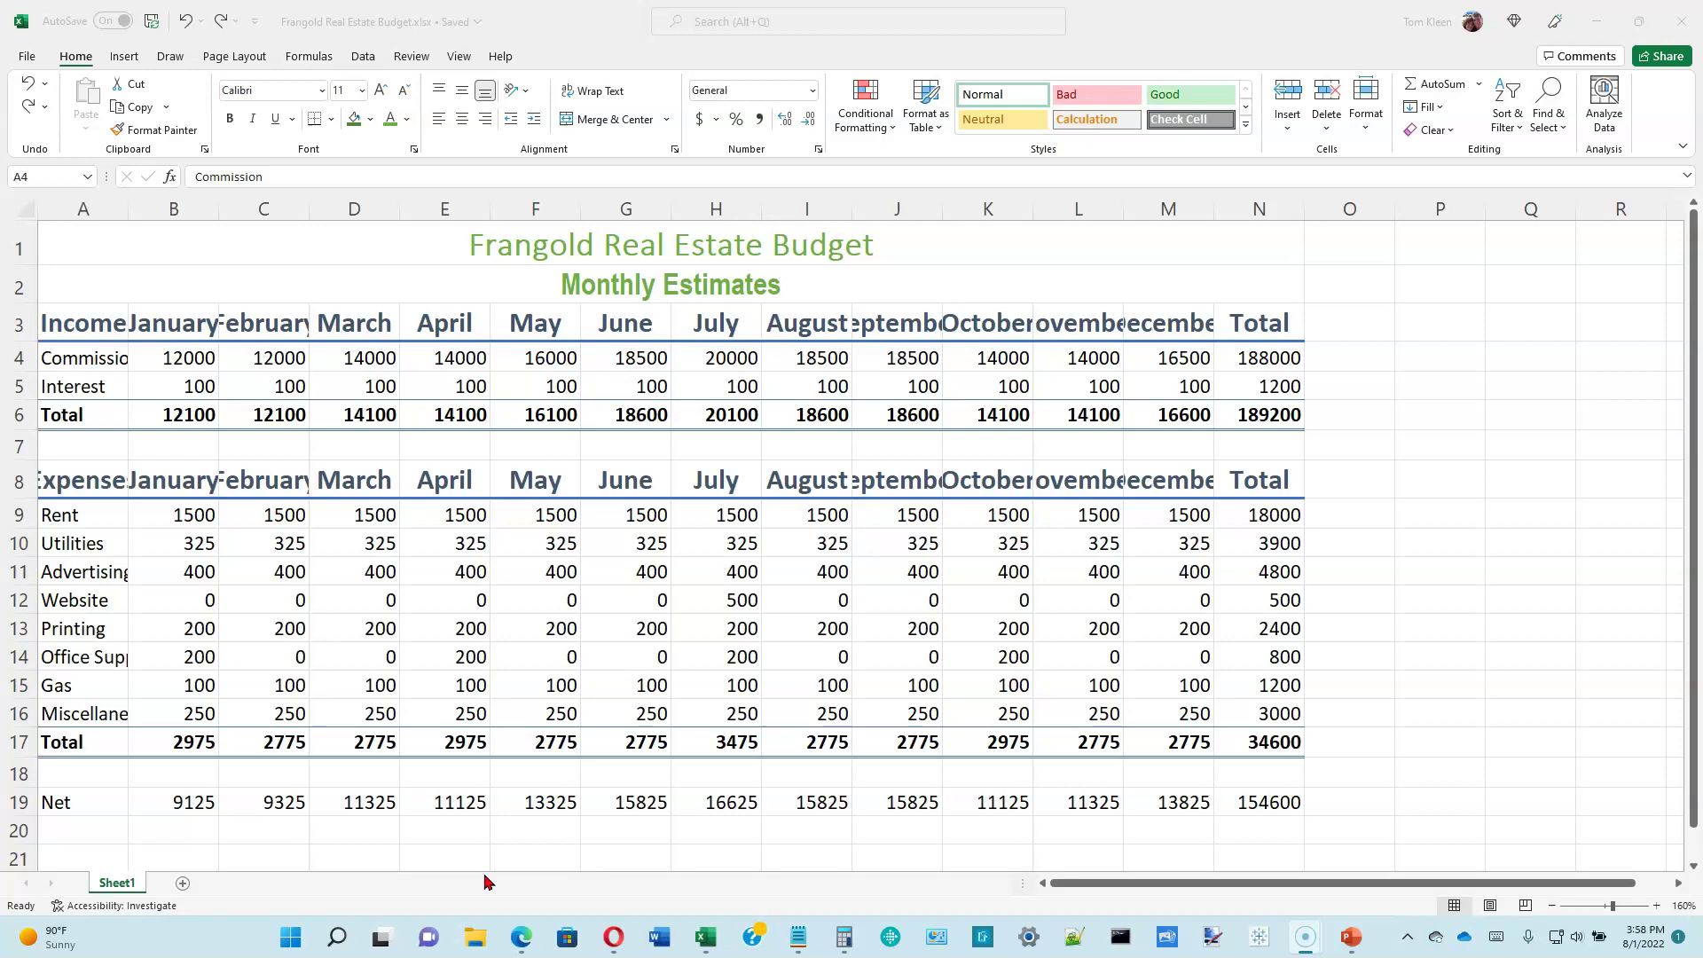
Apply the Accent6 cell style to the Net row, A19:N19.
left_click(552, 890)
left_click_drag(116, 802, 1253, 801)
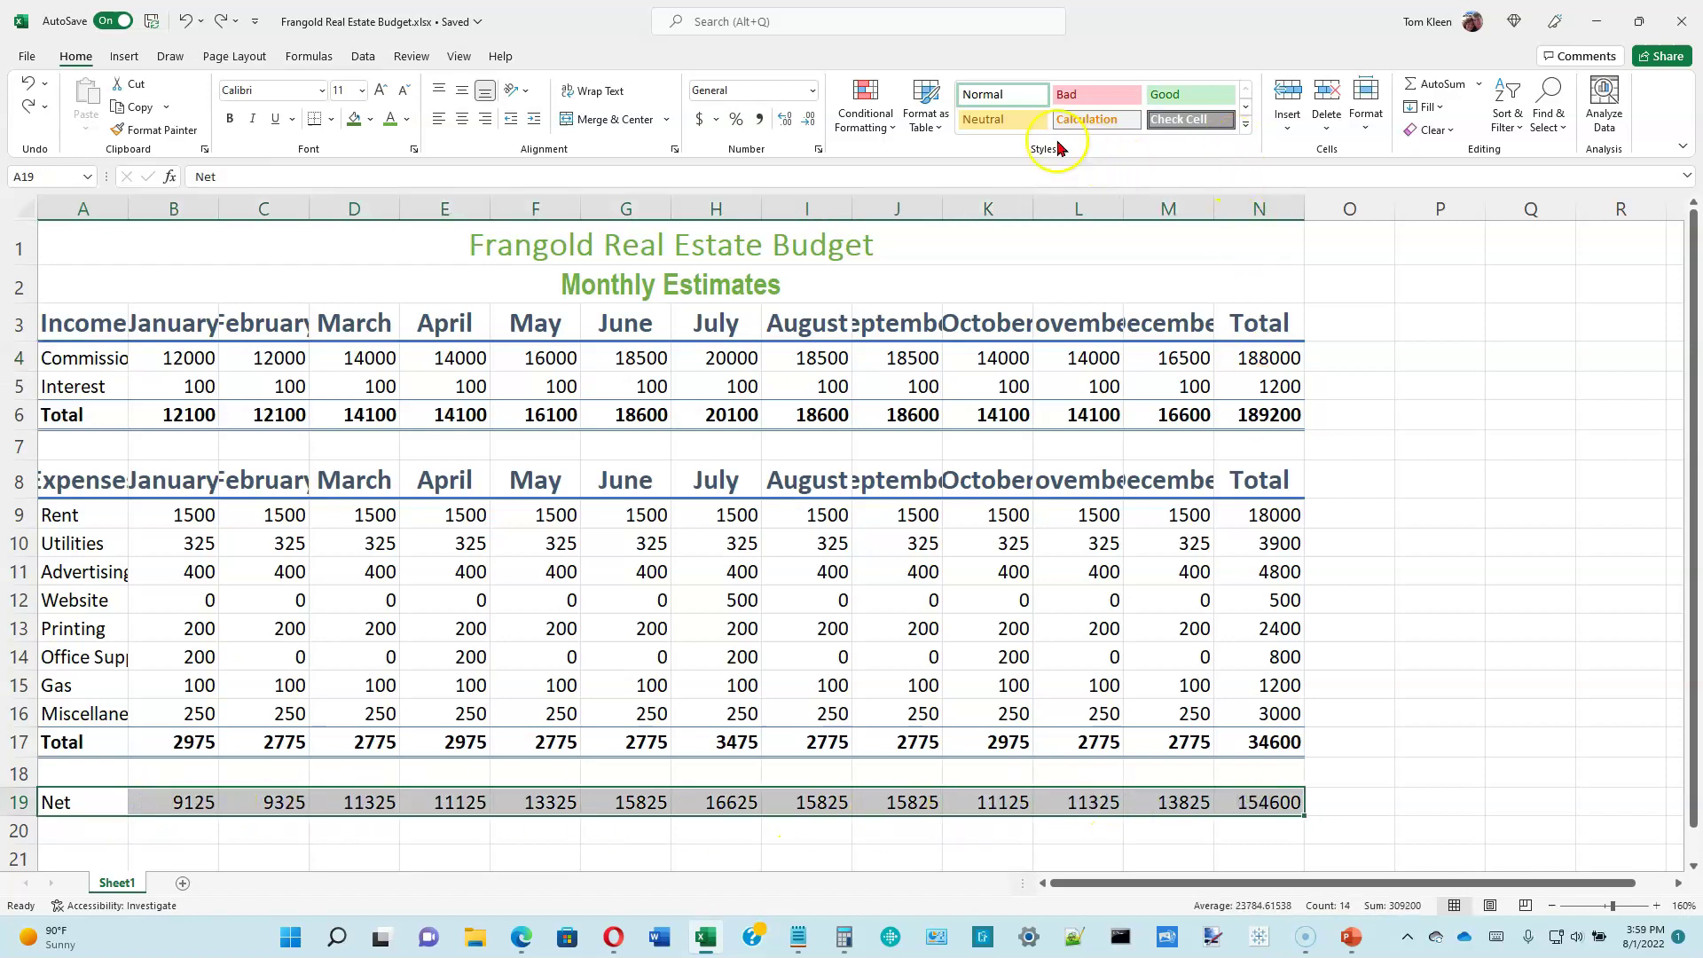
left_click(1246, 124)
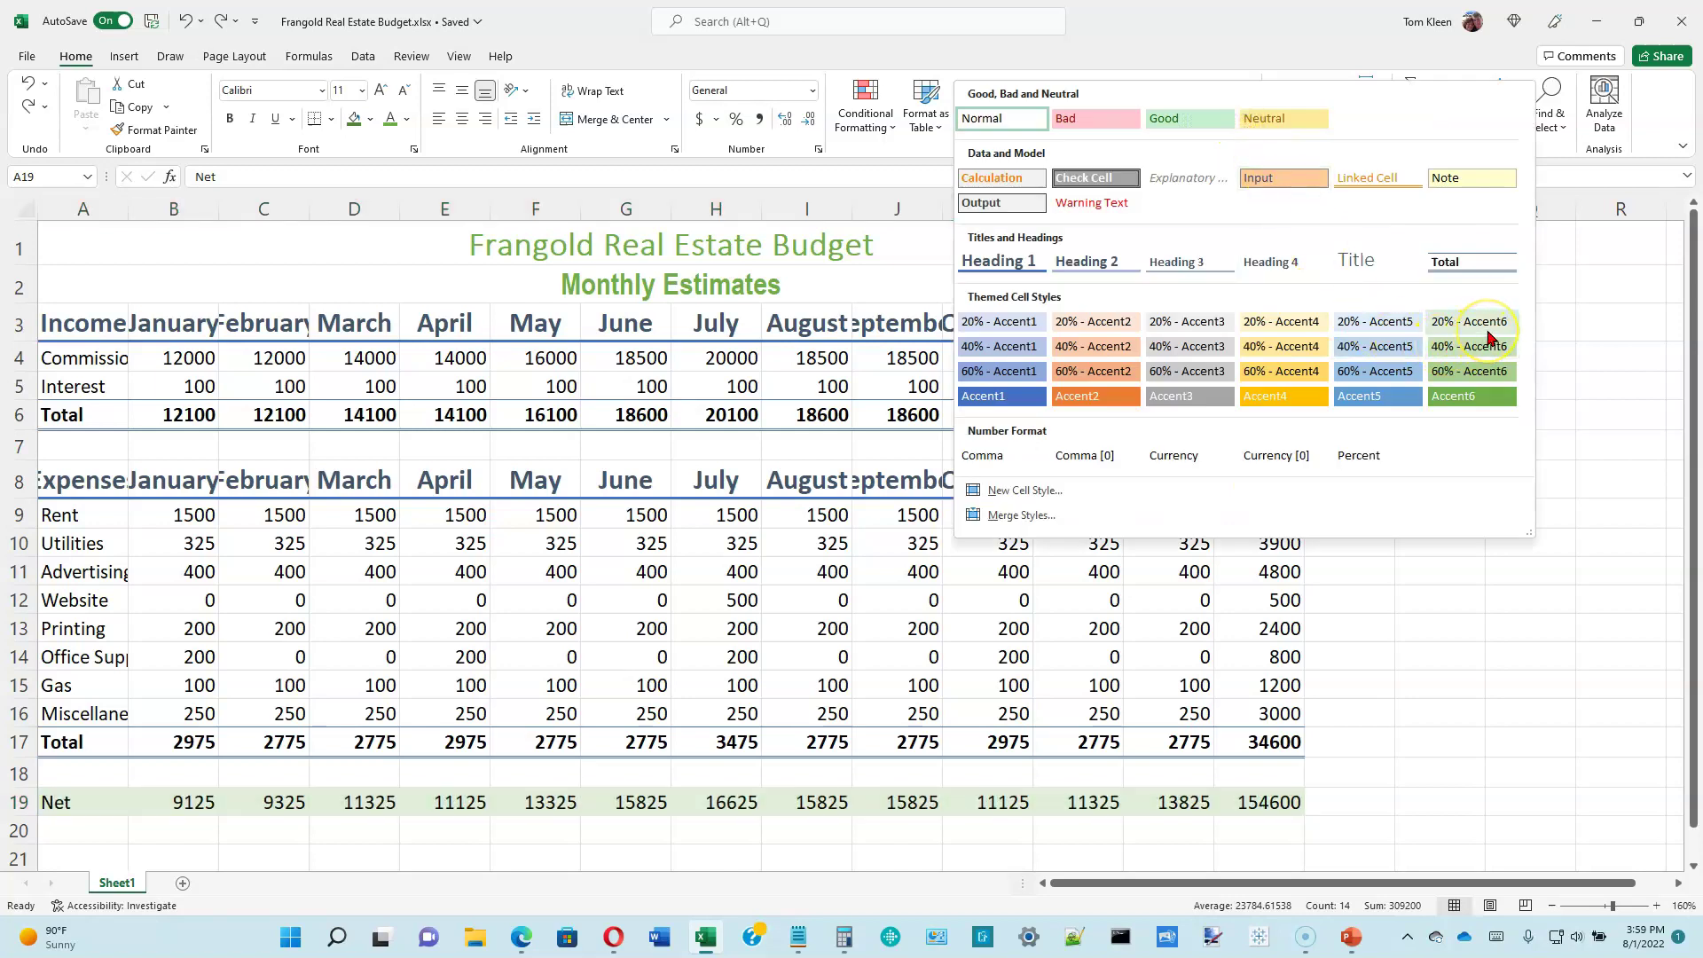
left_click(1475, 396)
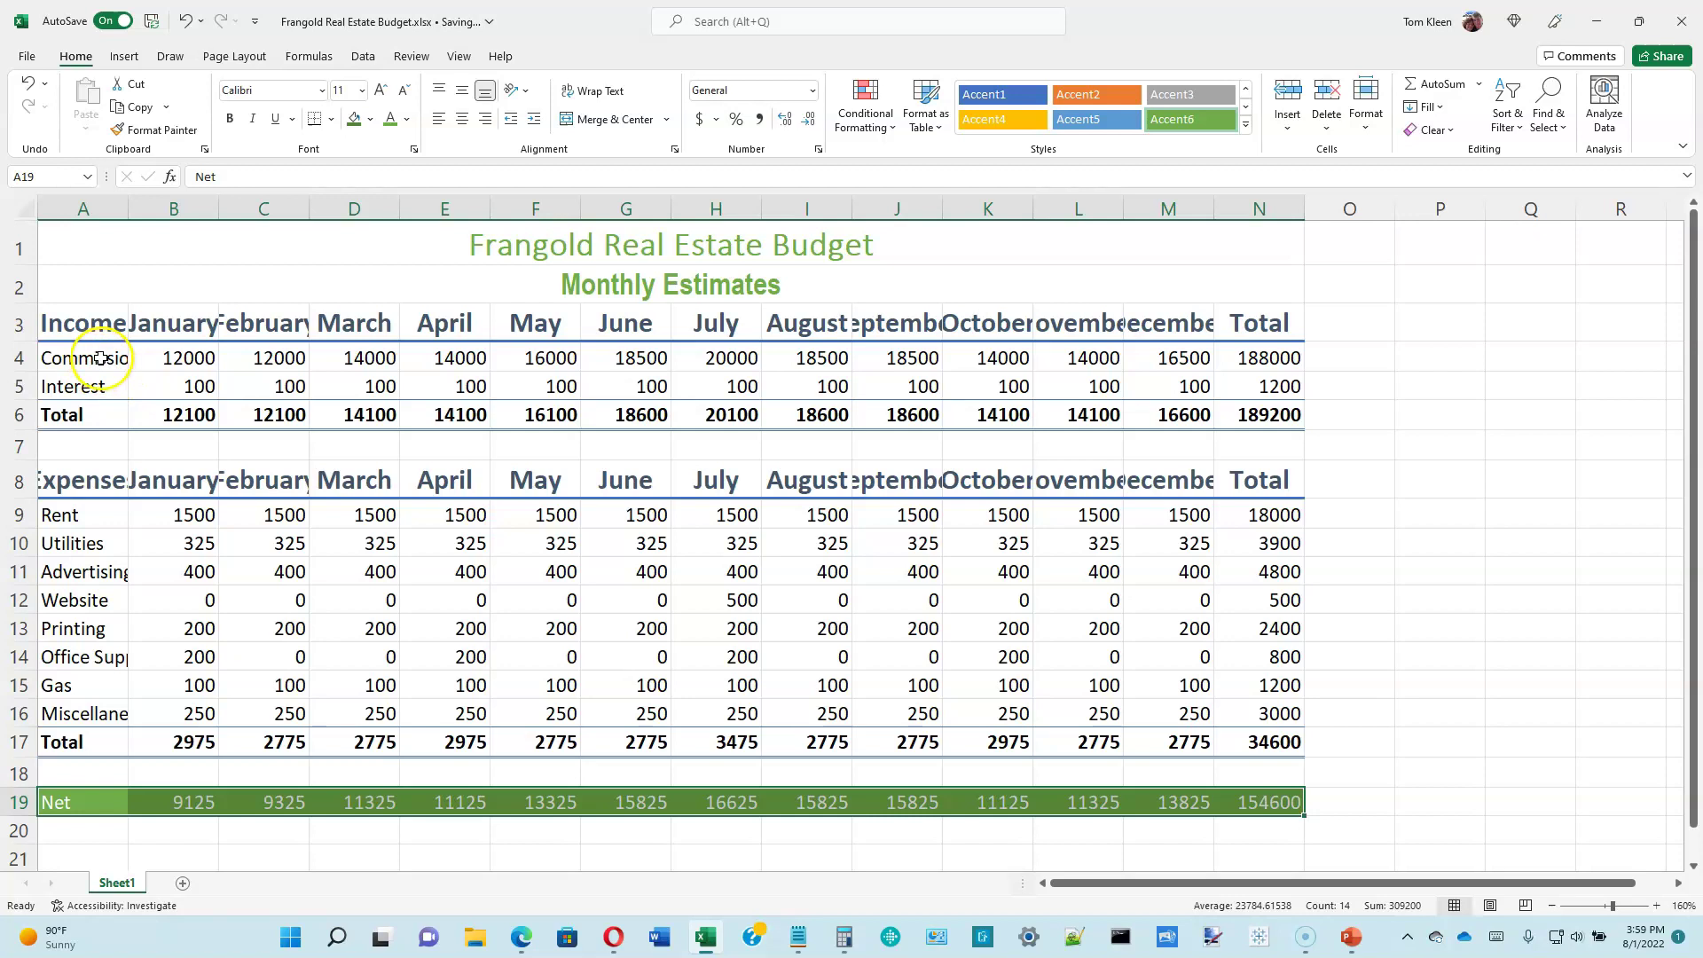
Apply the 20% - Accent6 cell style to the income data A4:N5 and the expense data A9:N16.
left_click_drag(101, 357, 1252, 390)
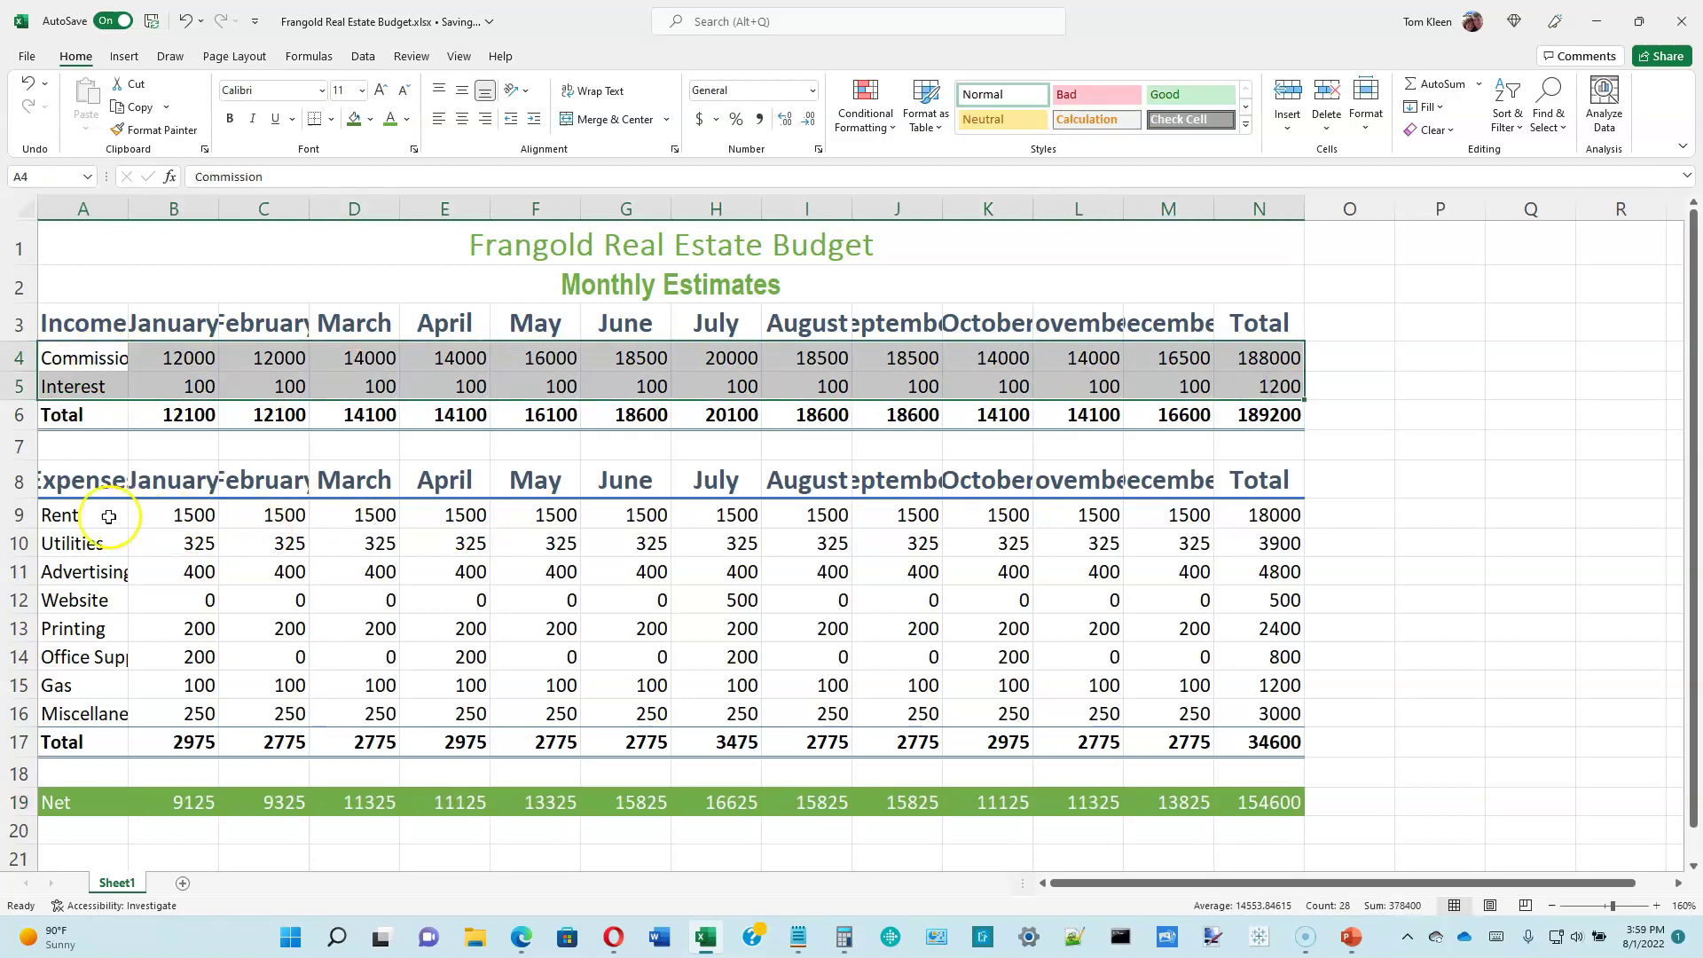
left_click_drag(67, 514, 1242, 710)
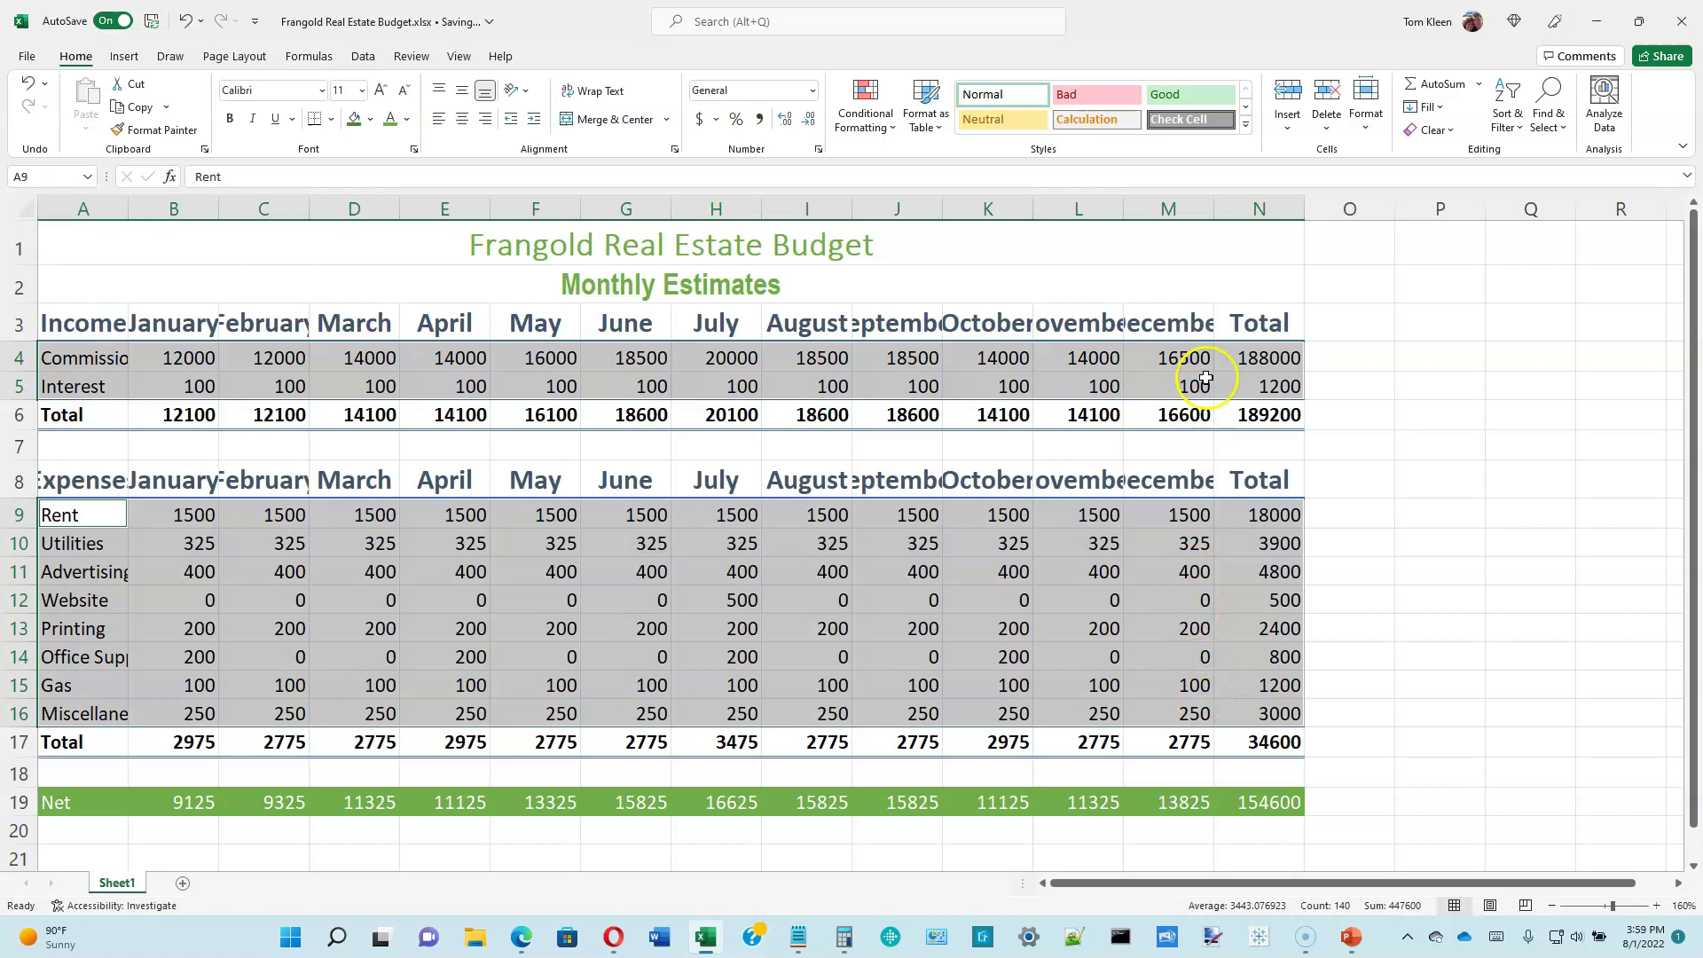
left_click(1247, 123)
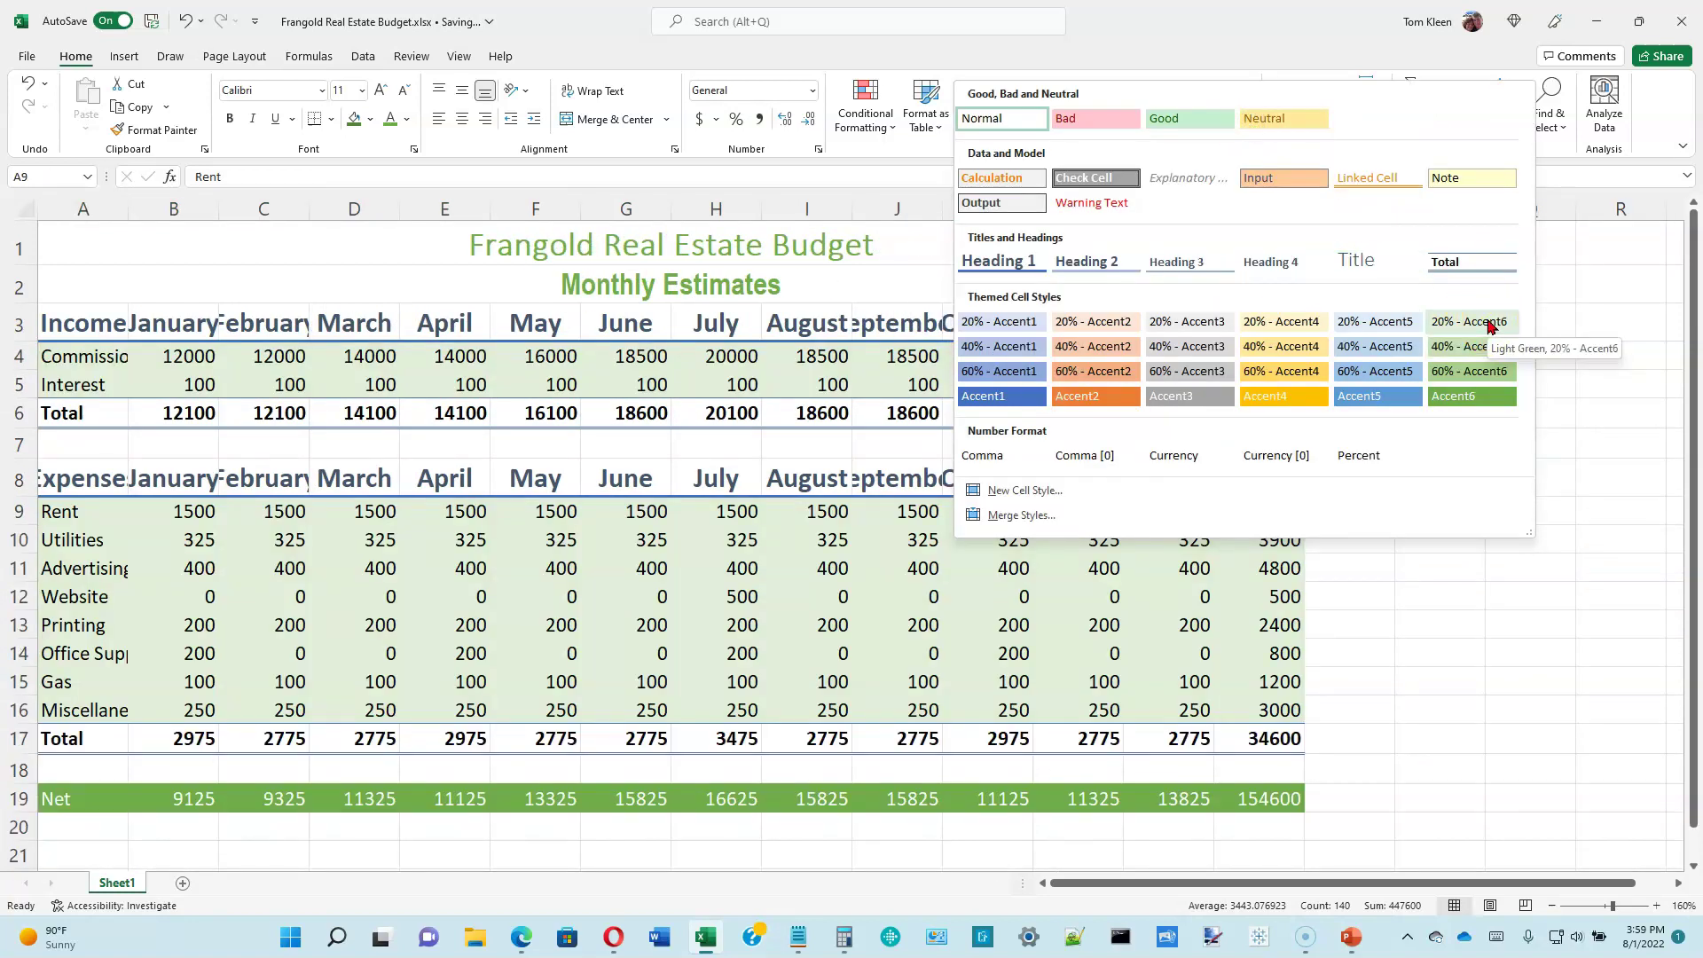
left_click(1491, 325)
Apply the 40% - Accent6 cell style to columns A:N of the alternate data rows 5, 10, 12, 14 and 16.
left_click_drag(71, 386, 1278, 384)
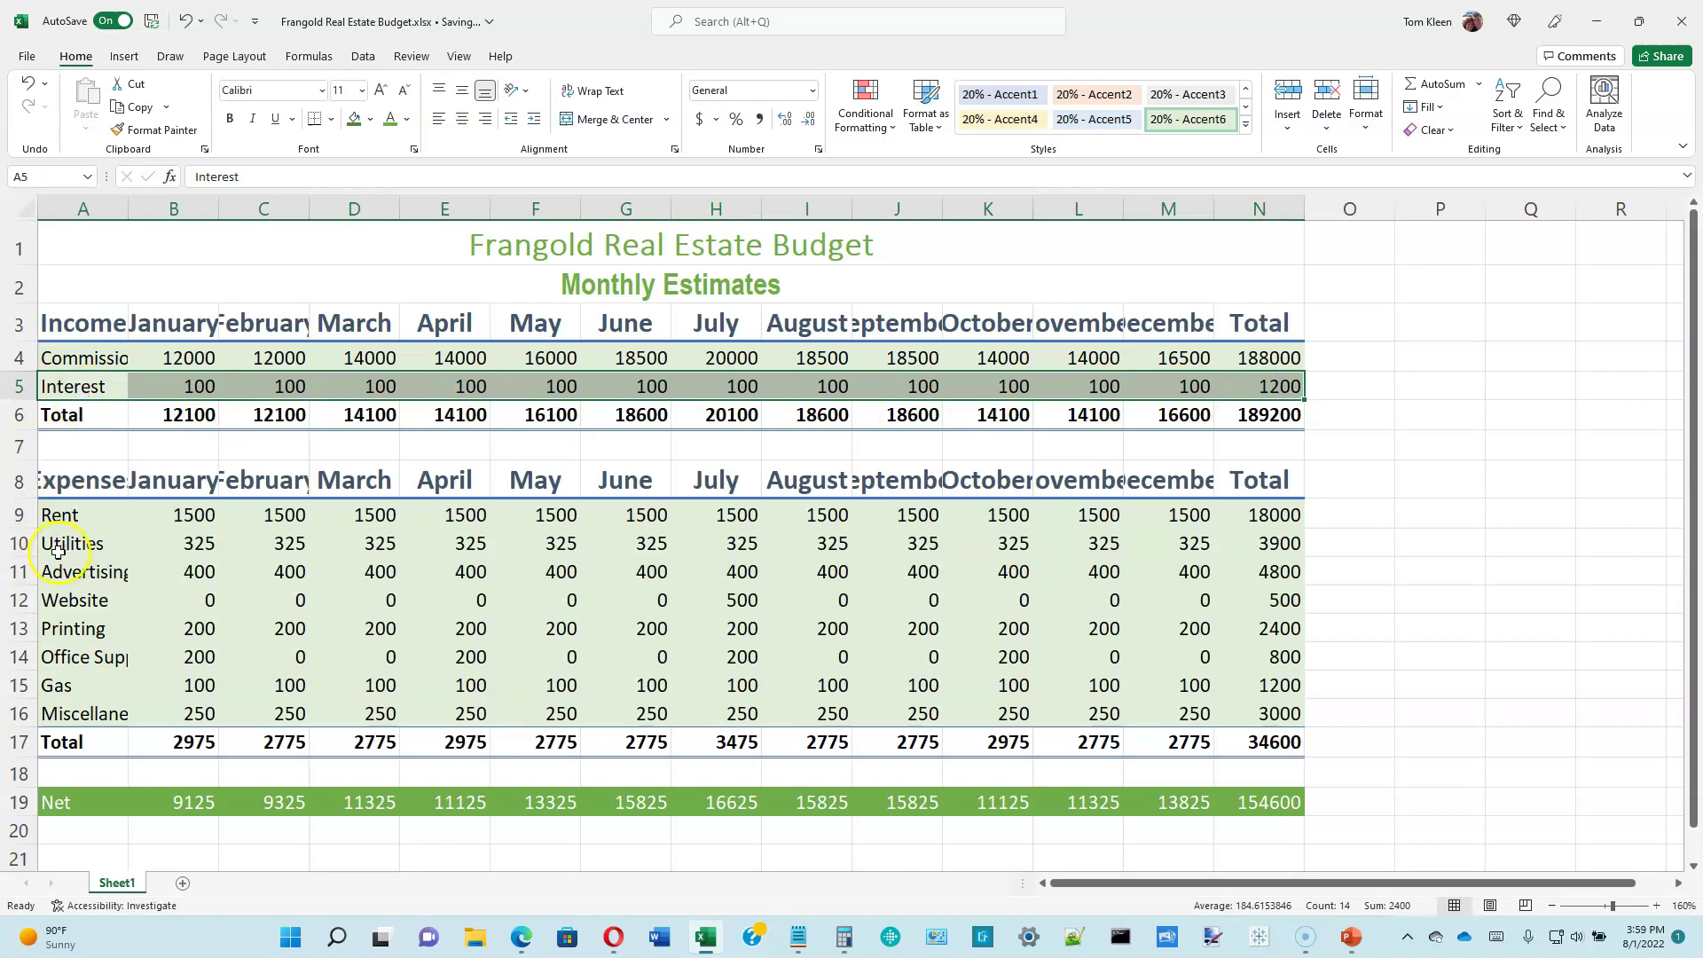
left_click_drag(58, 550, 1285, 553)
left_click_drag(75, 600, 1281, 598)
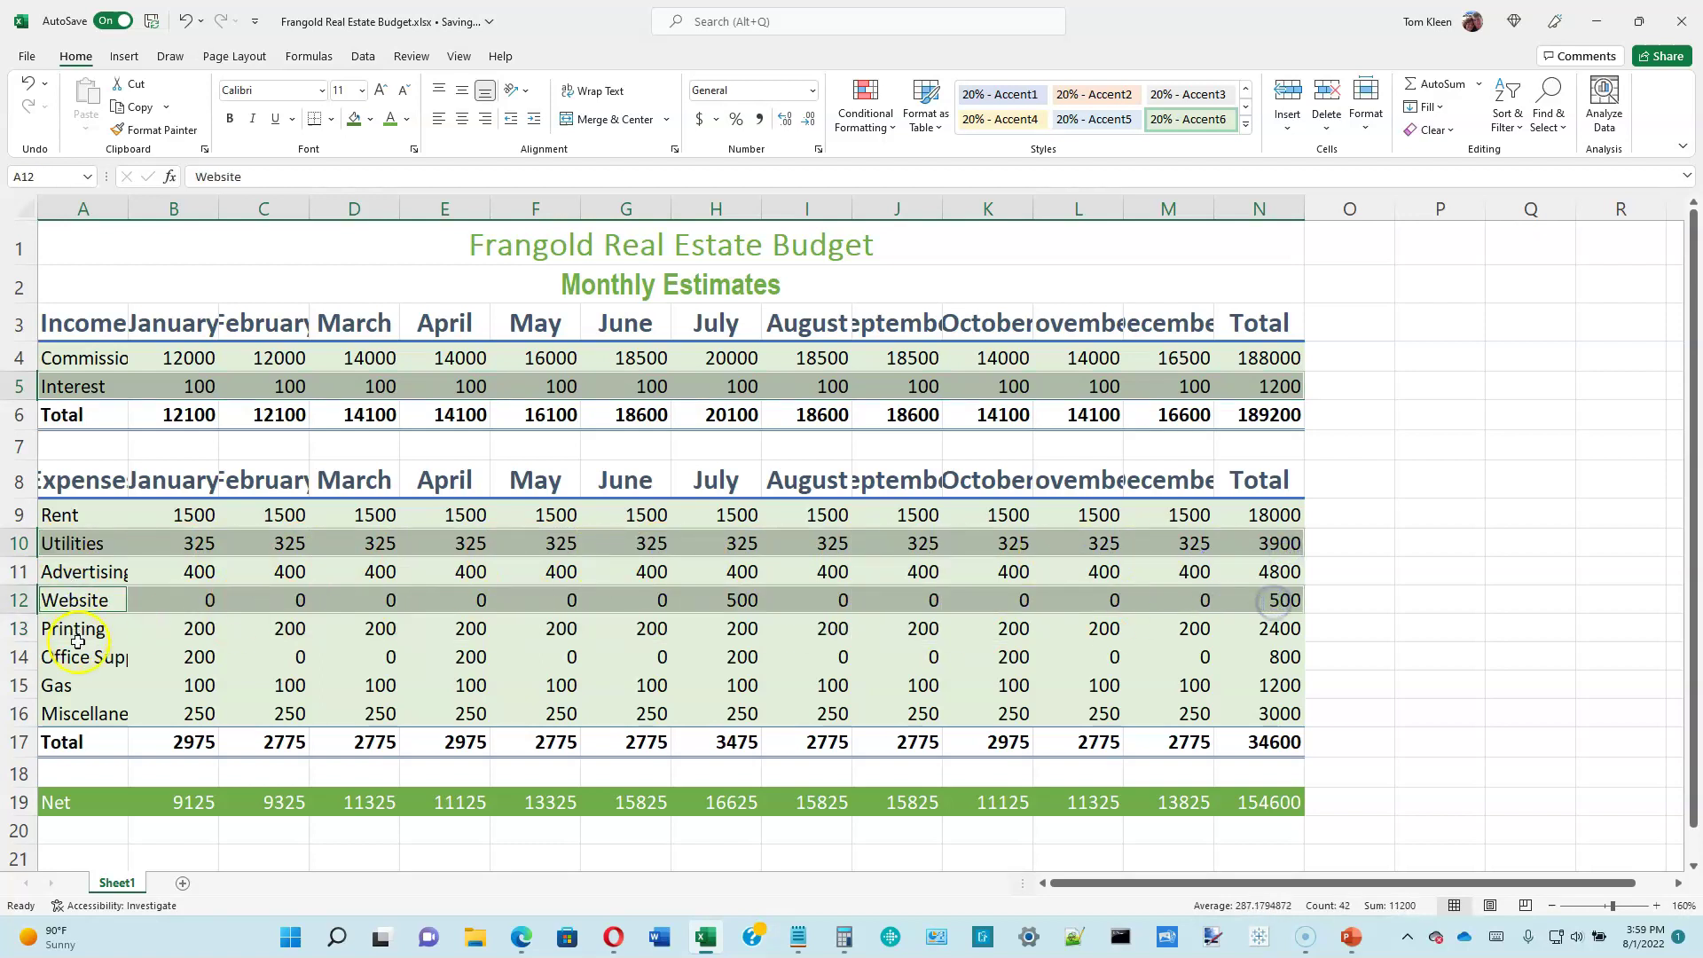
left_click_drag(84, 658, 1274, 657)
left_click_drag(80, 712, 1278, 709)
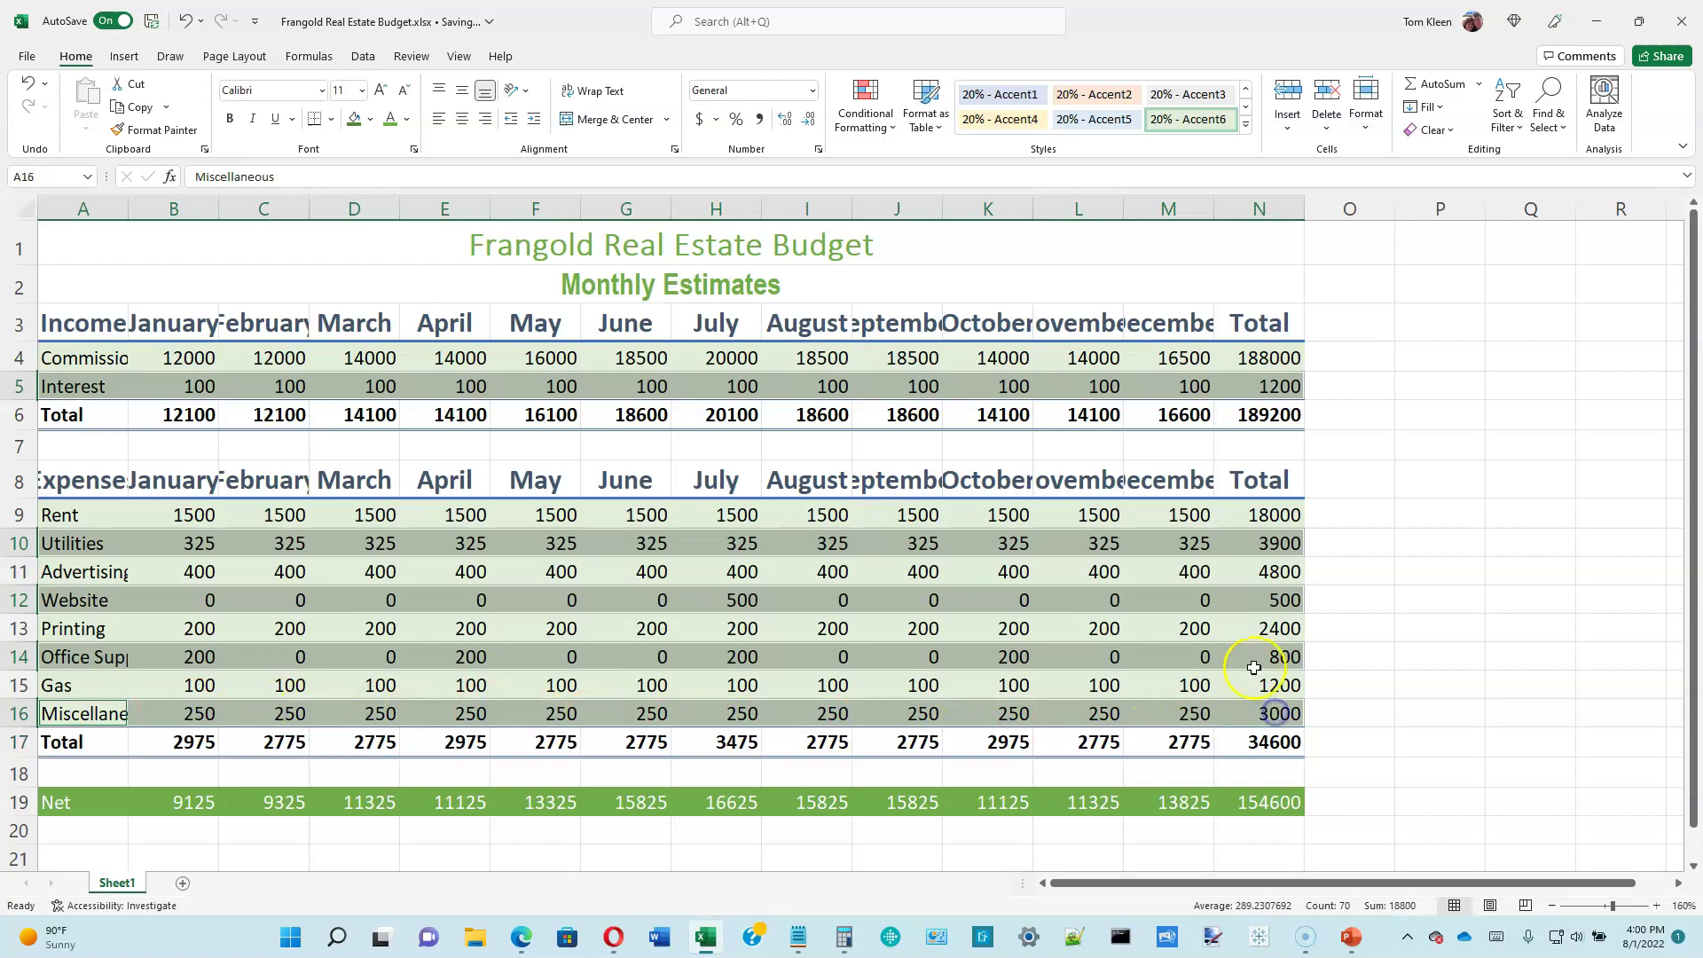
left_click(1246, 124)
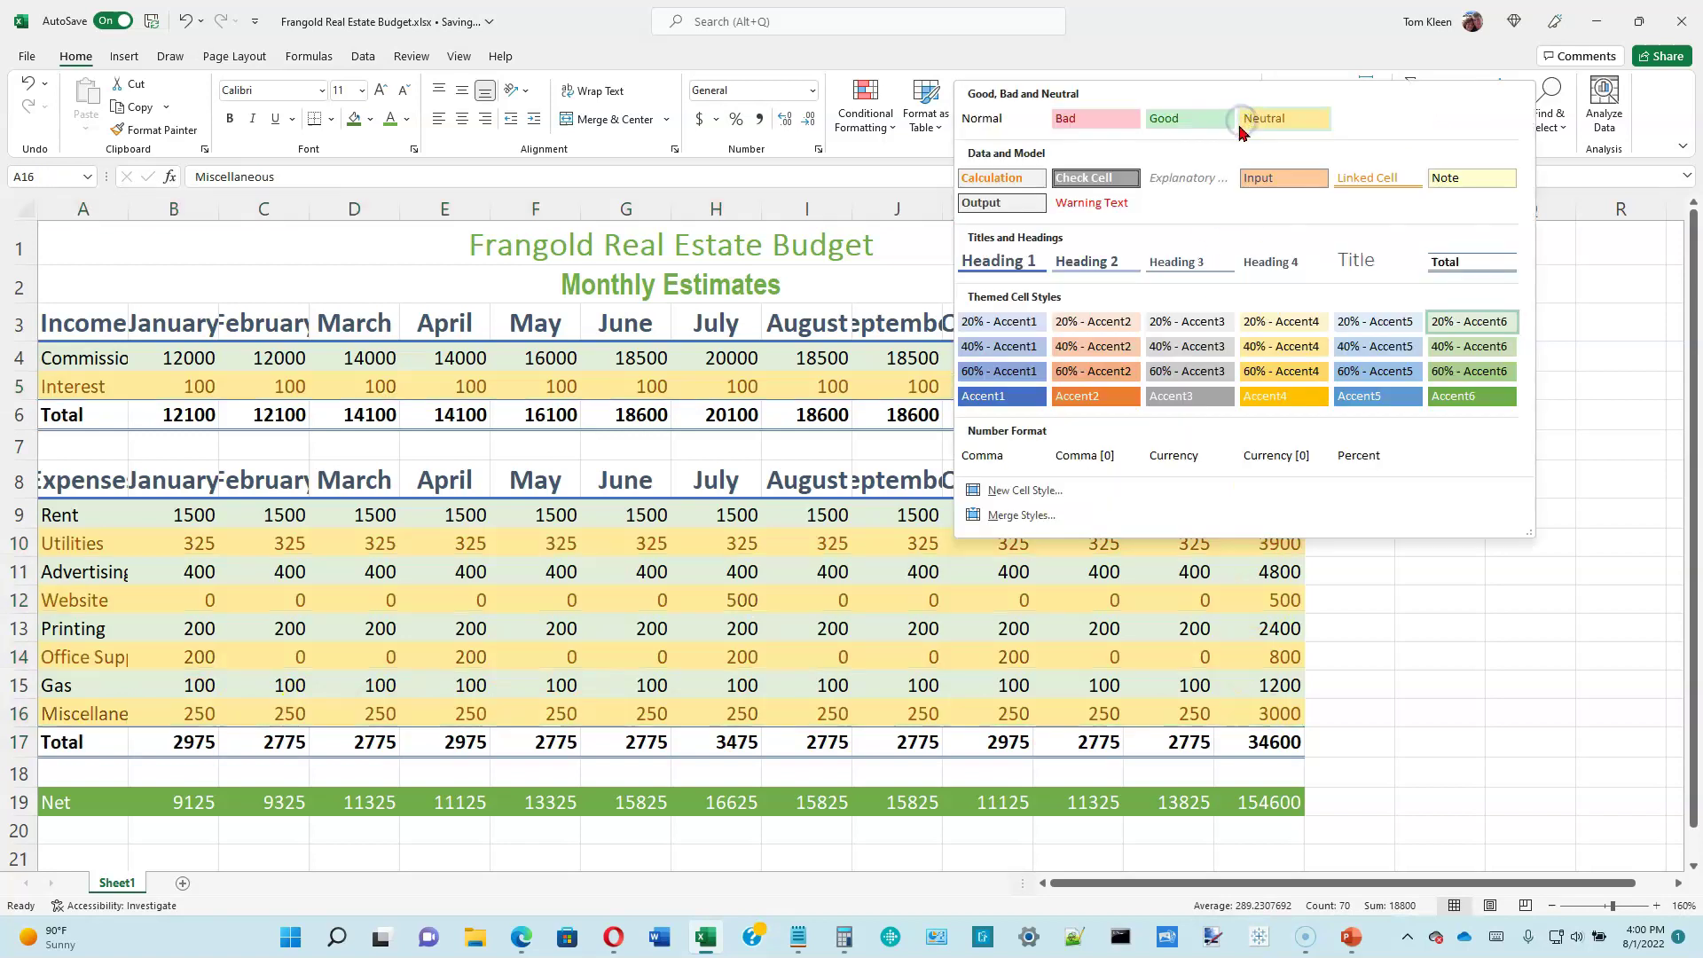
left_click(1448, 347)
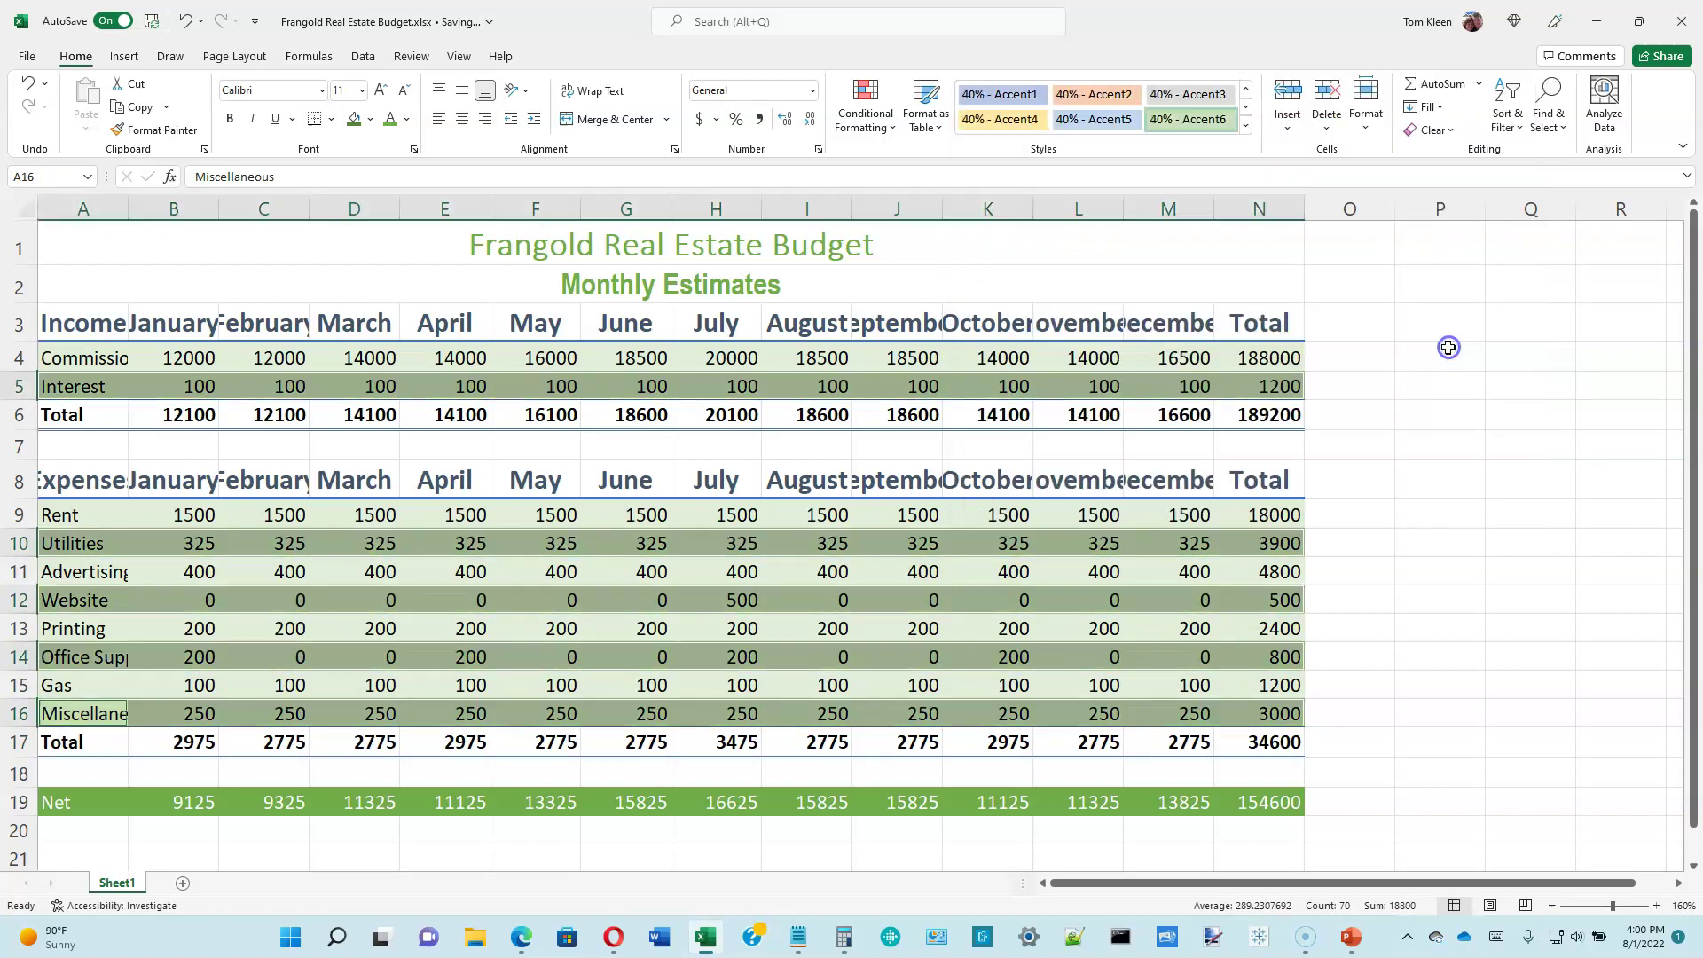
Apply the Accounting number format with dollar signs to the Commission amounts, B4:N4.
left_click(118, 359)
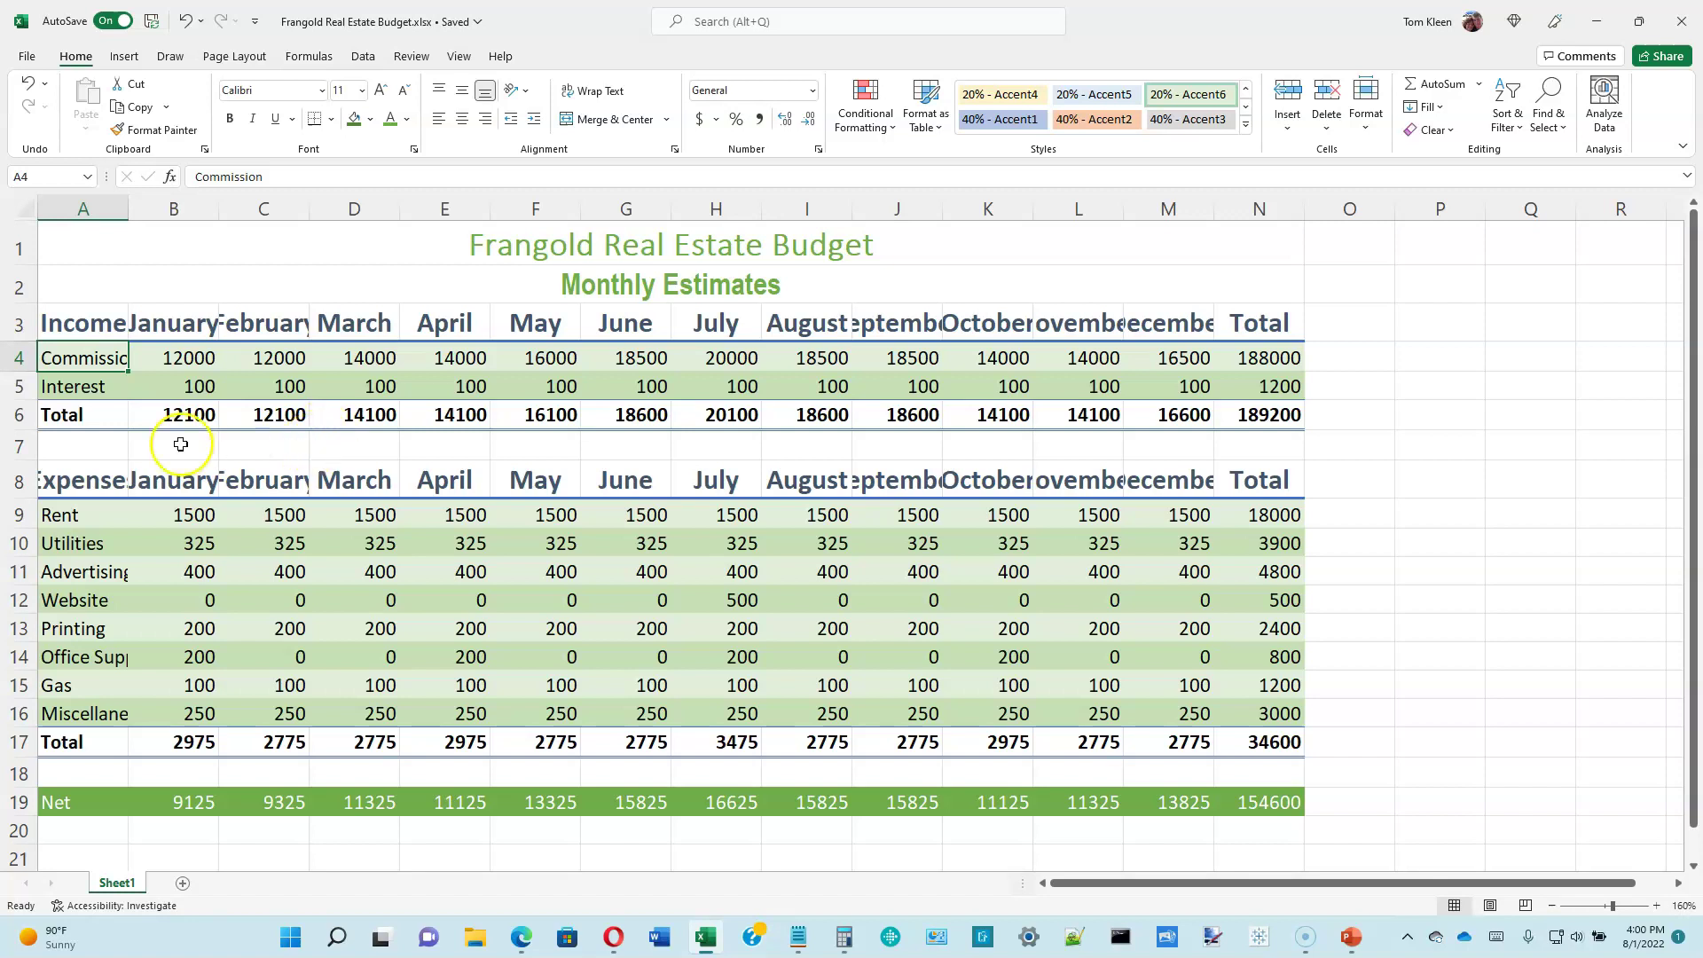
left_click_drag(190, 357, 1257, 349)
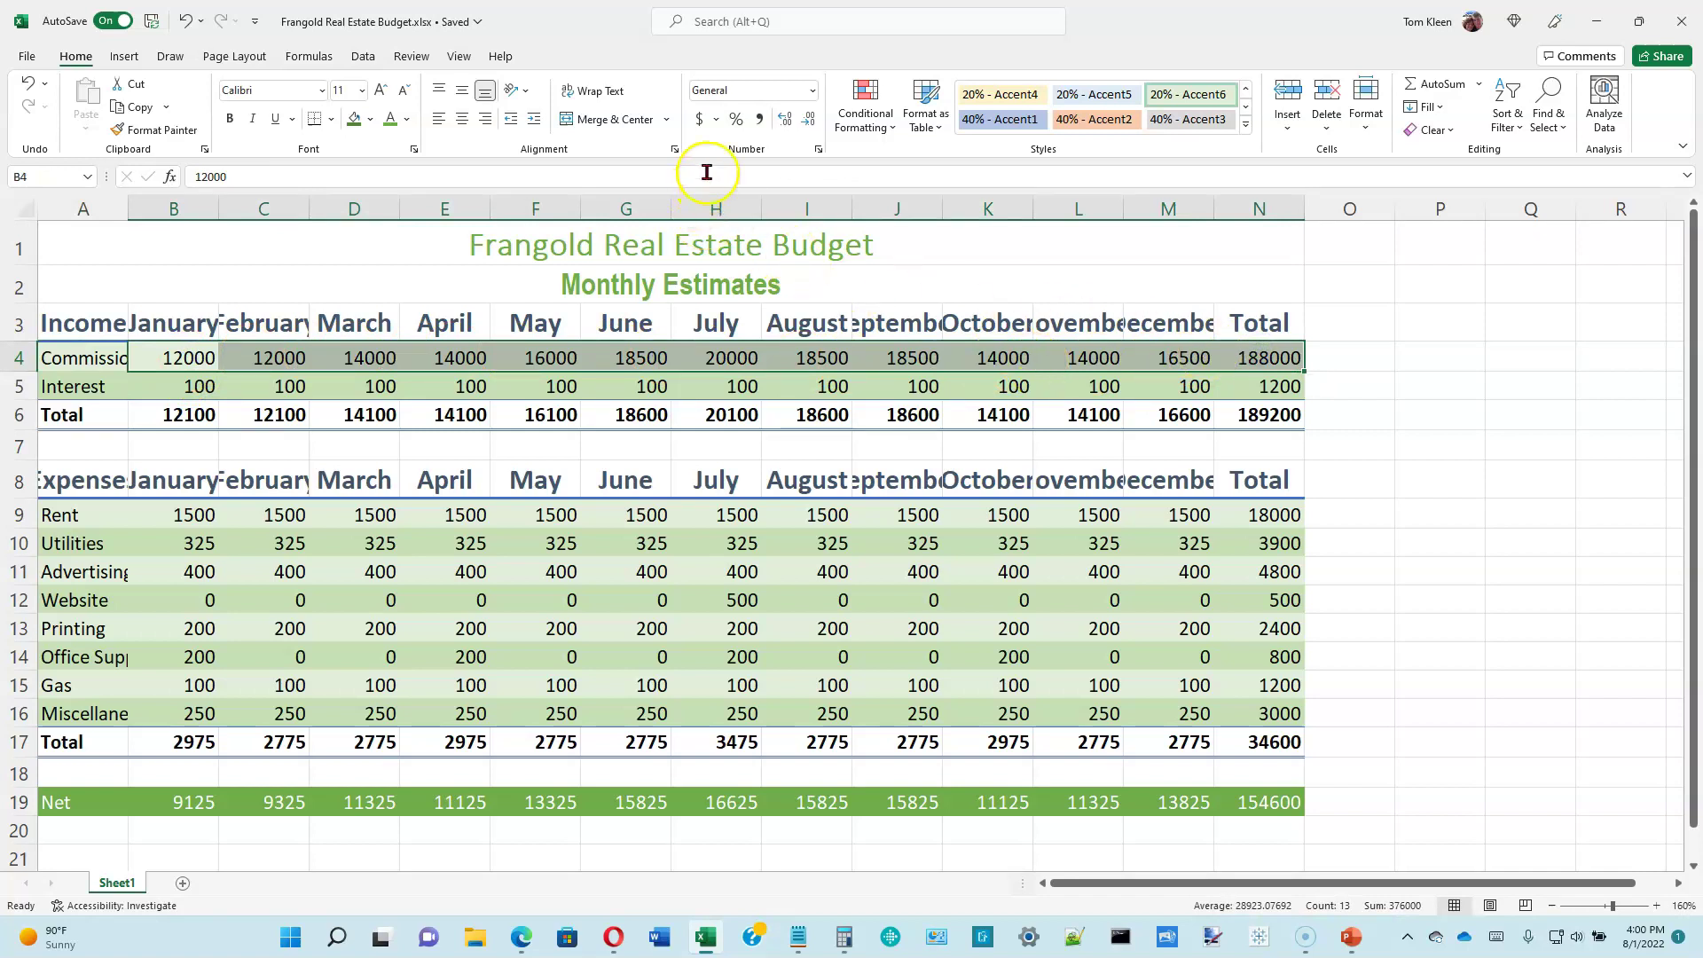
left_click(700, 119)
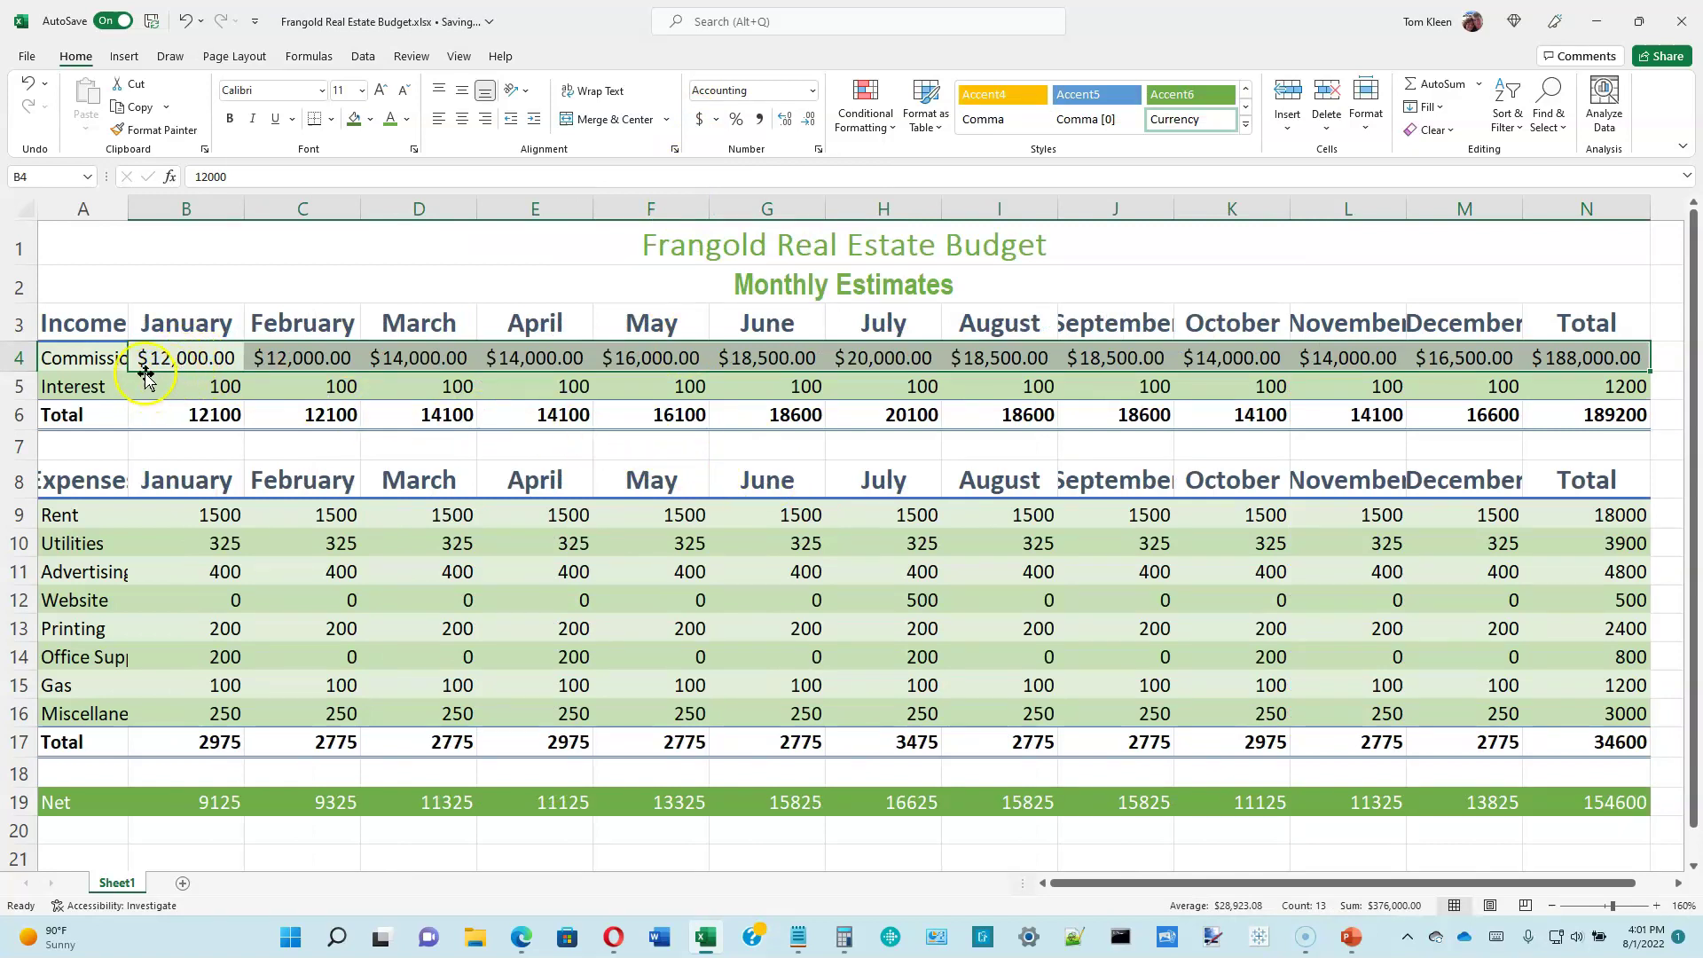
Apply Comma Style to the Interest amounts B5:N5 and the Accounting number format to the Income totals B6:N6.
left_click(195, 355)
left_click(199, 384)
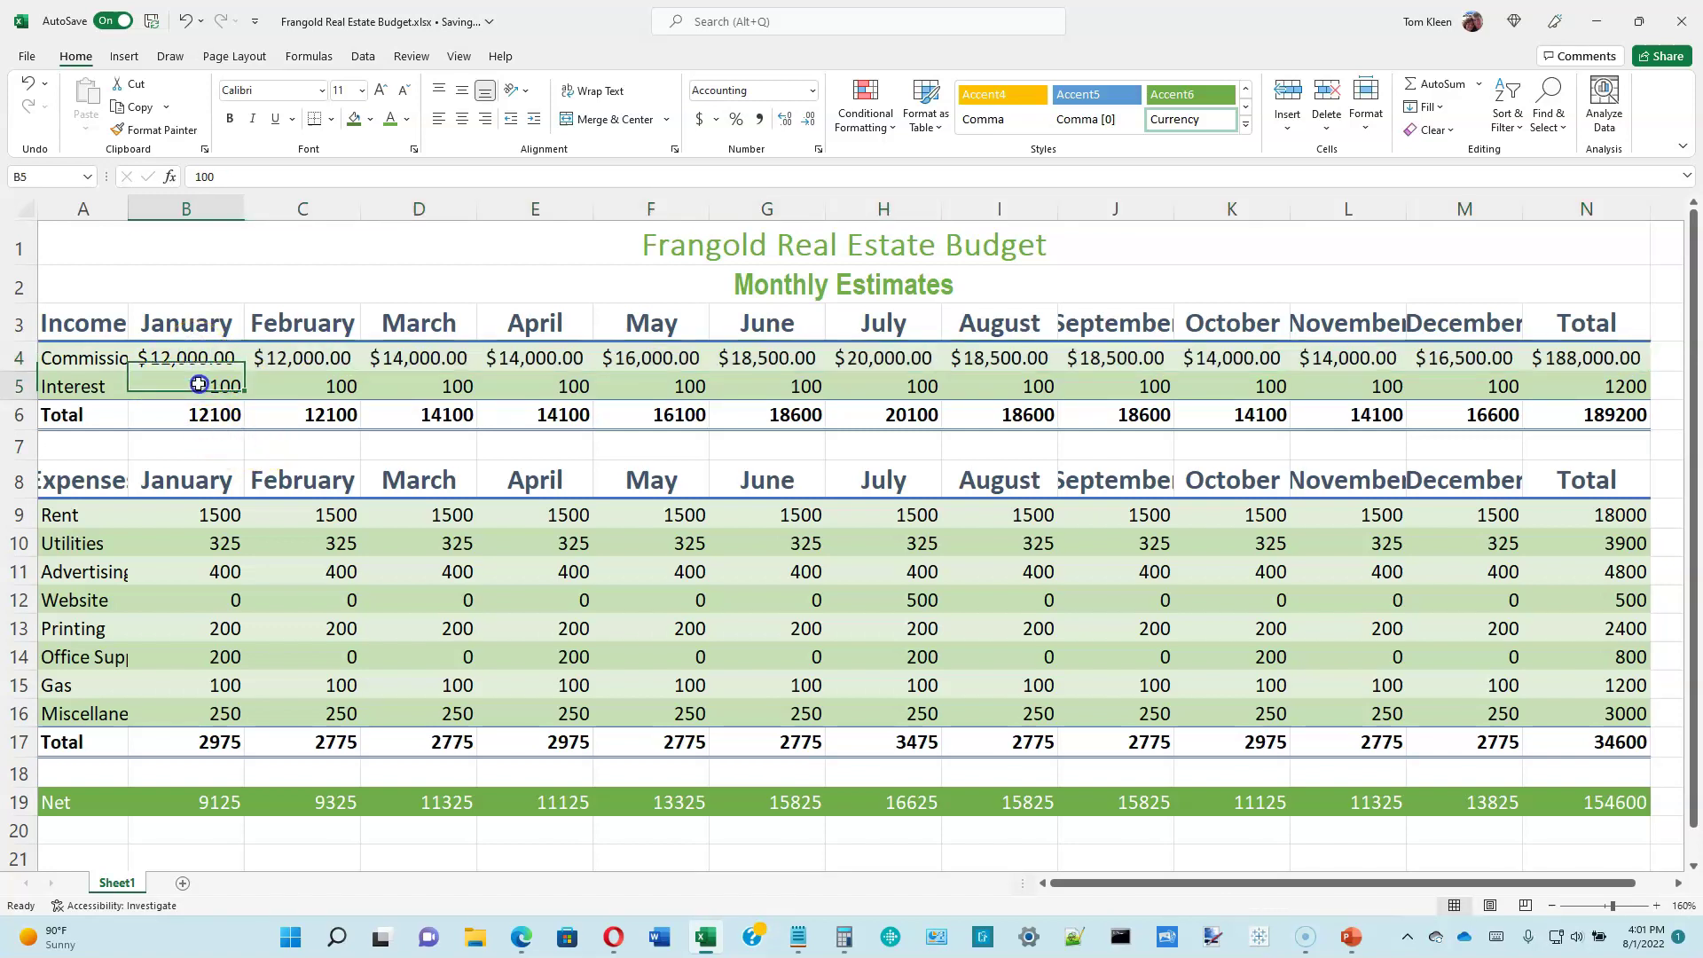
left_click(213, 358)
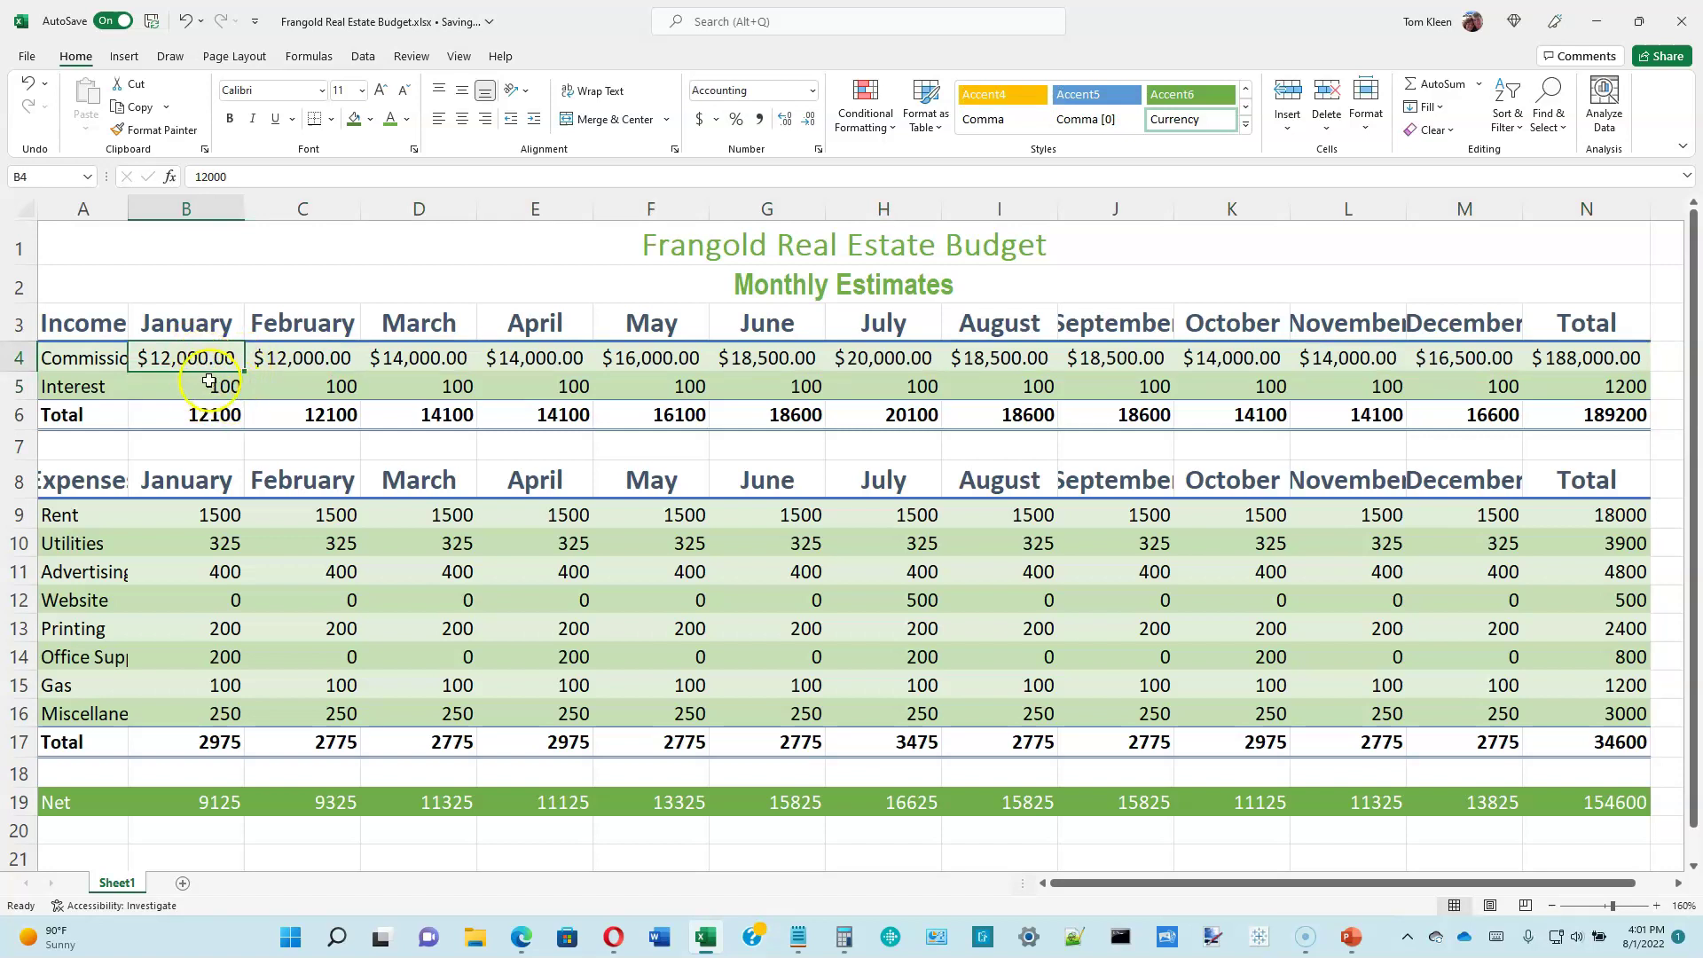
left_click(214, 387)
left_click_drag(214, 386, 1626, 398)
left_click(758, 119)
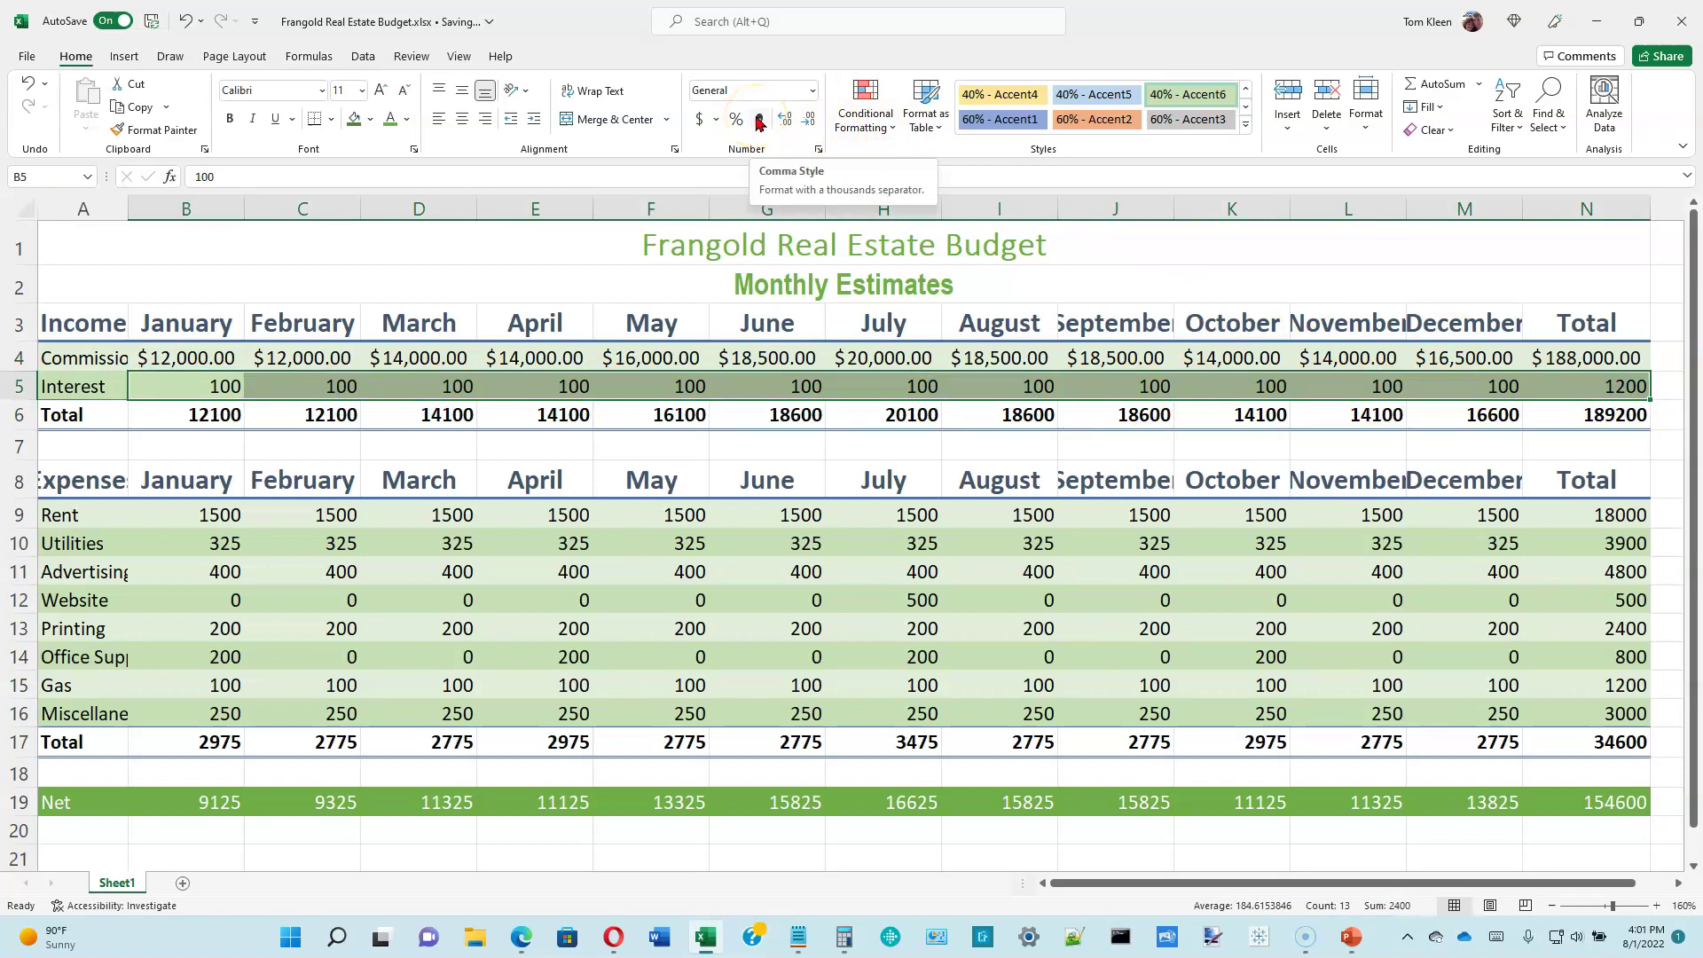
left_click(760, 120)
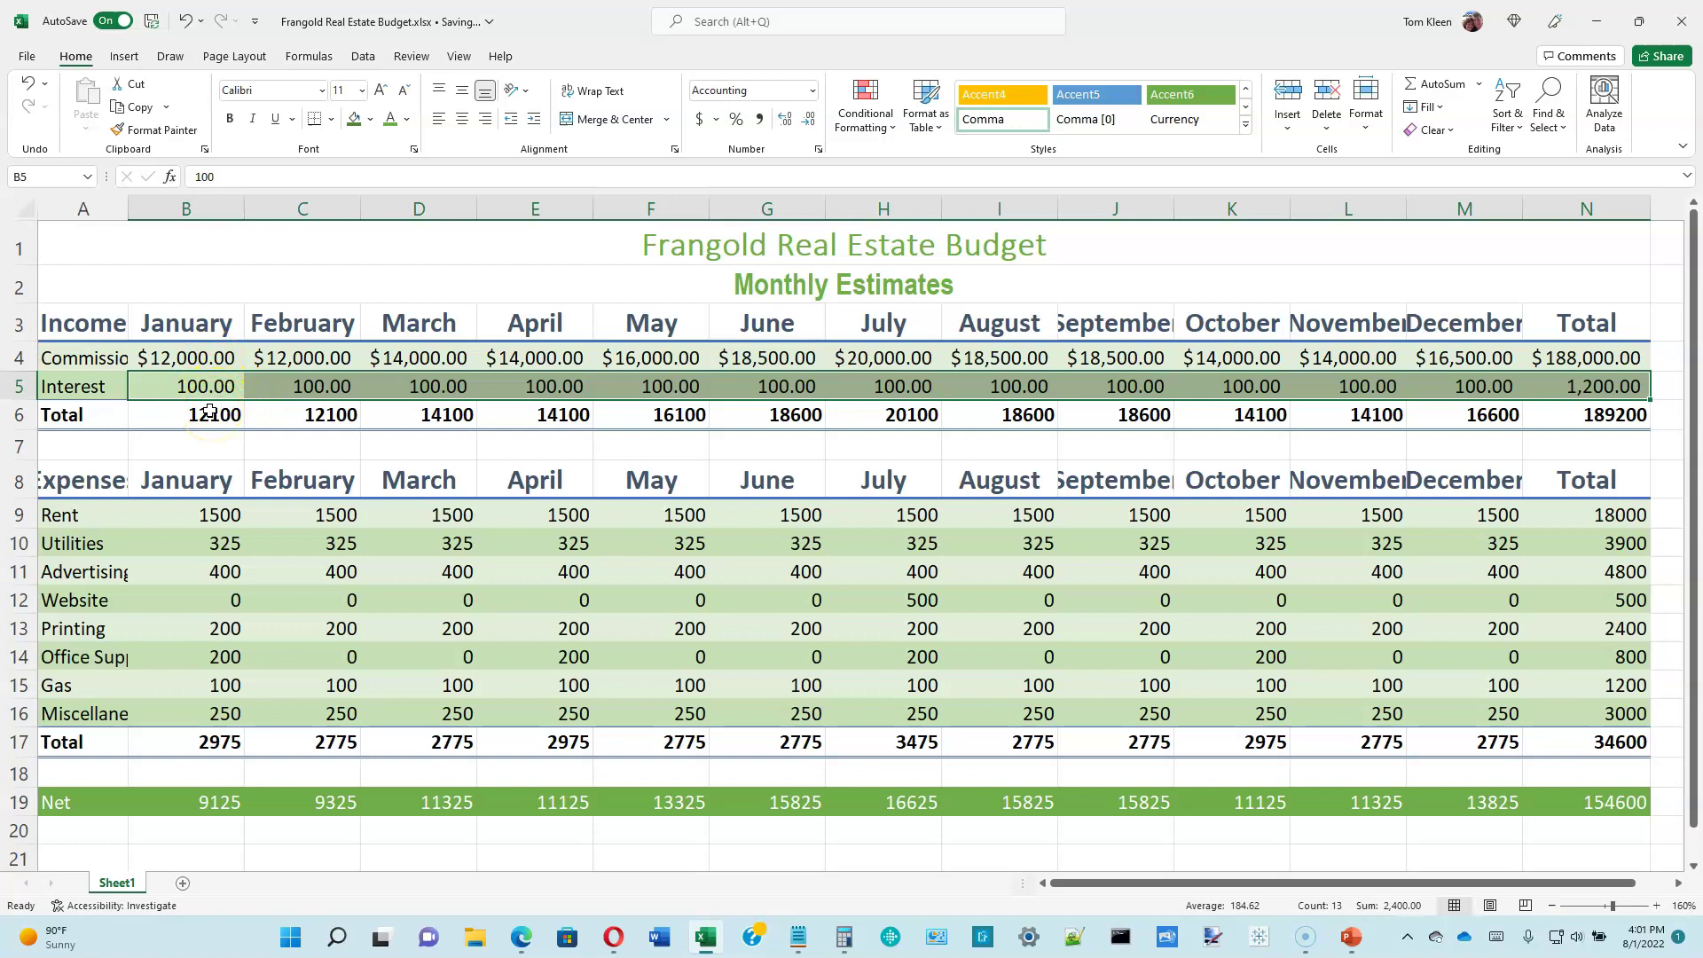
left_click_drag(209, 415, 1602, 423)
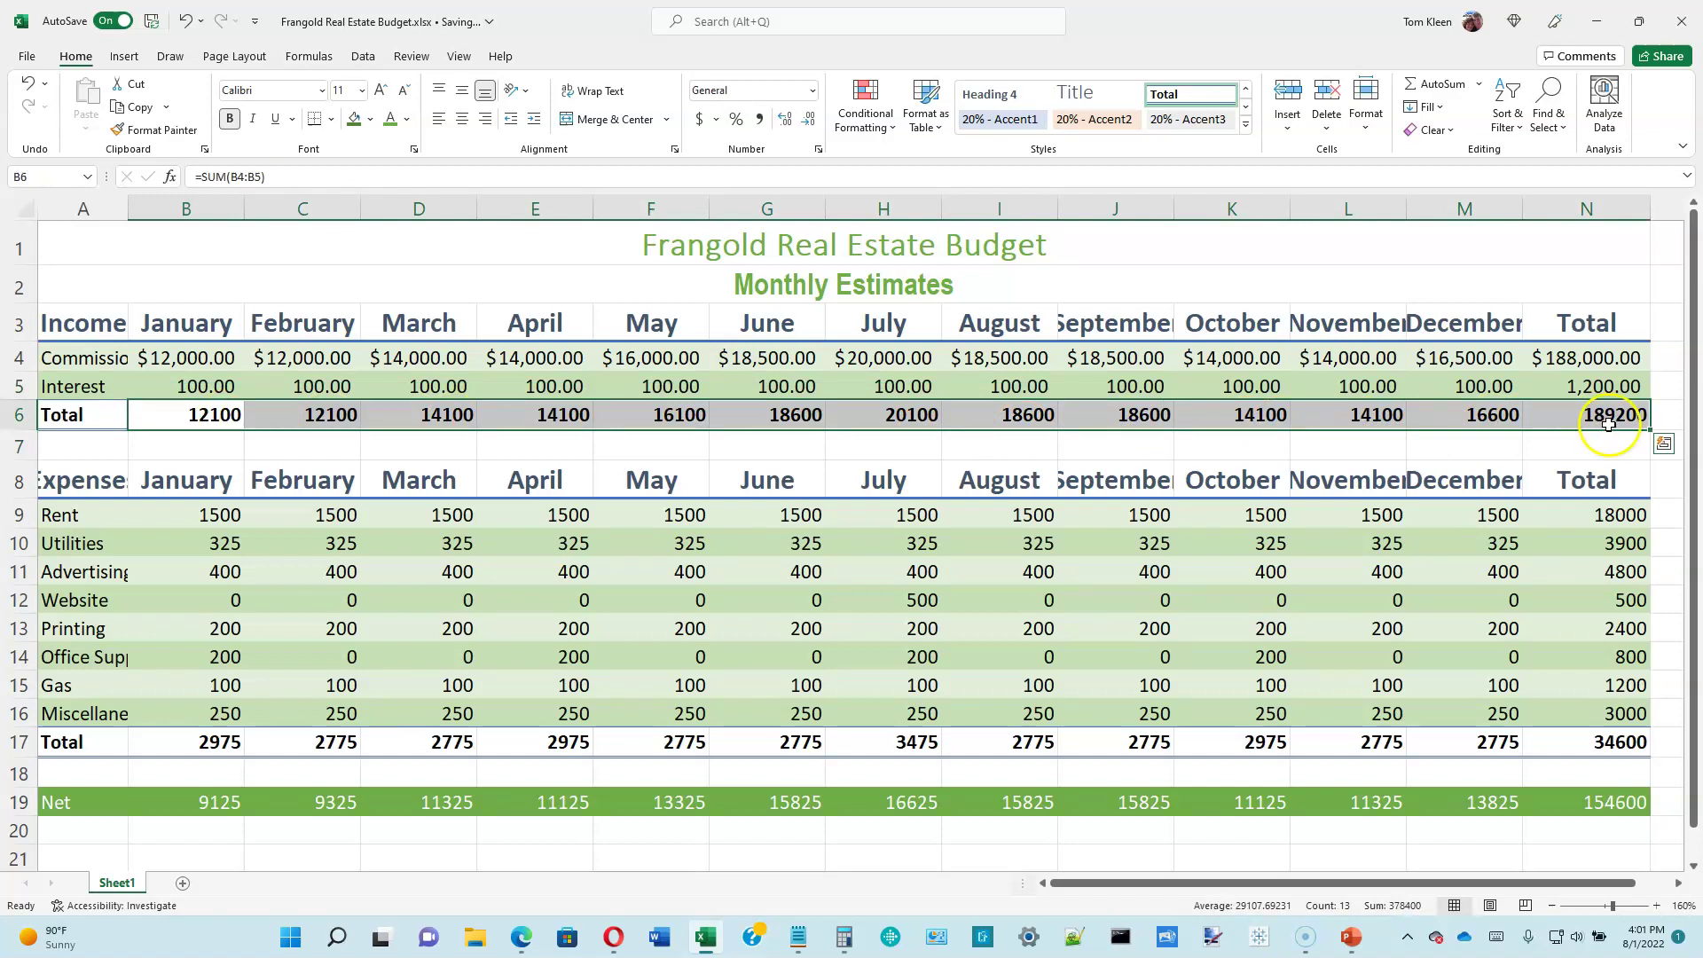
left_click(699, 119)
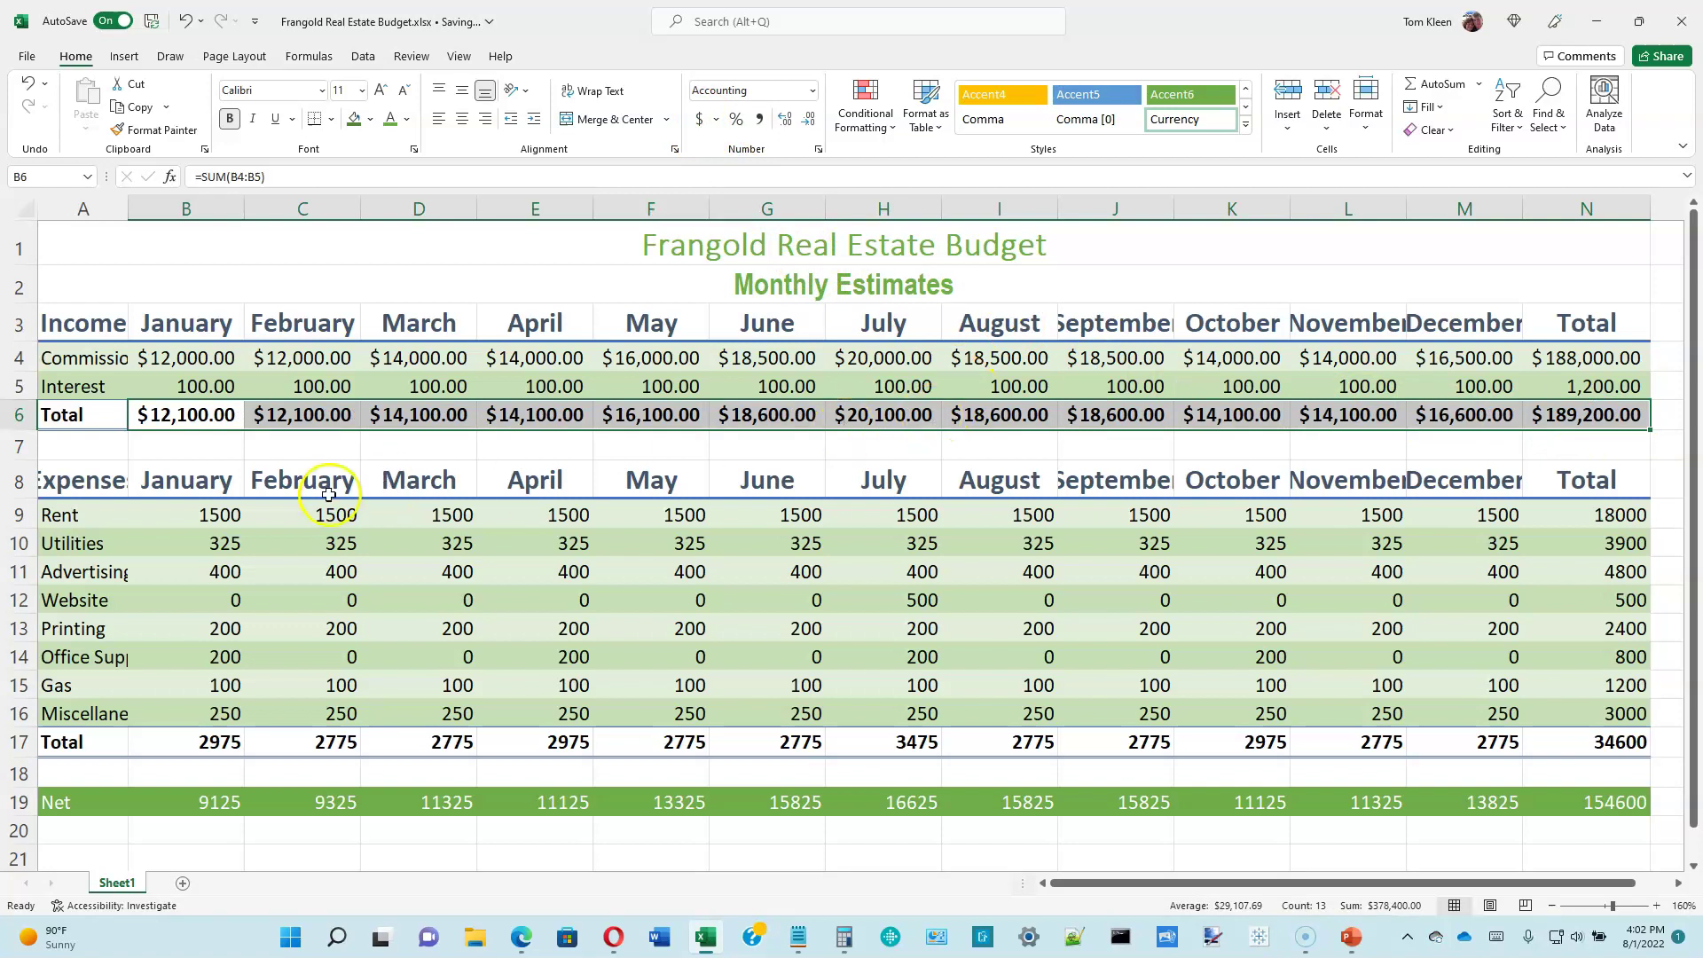
Apply the Accounting number format to B9:N9, B17:N17 and B19:N19, and Comma Style to the remaining expenses, B10:N16.
left_click_drag(230, 515, 1629, 515)
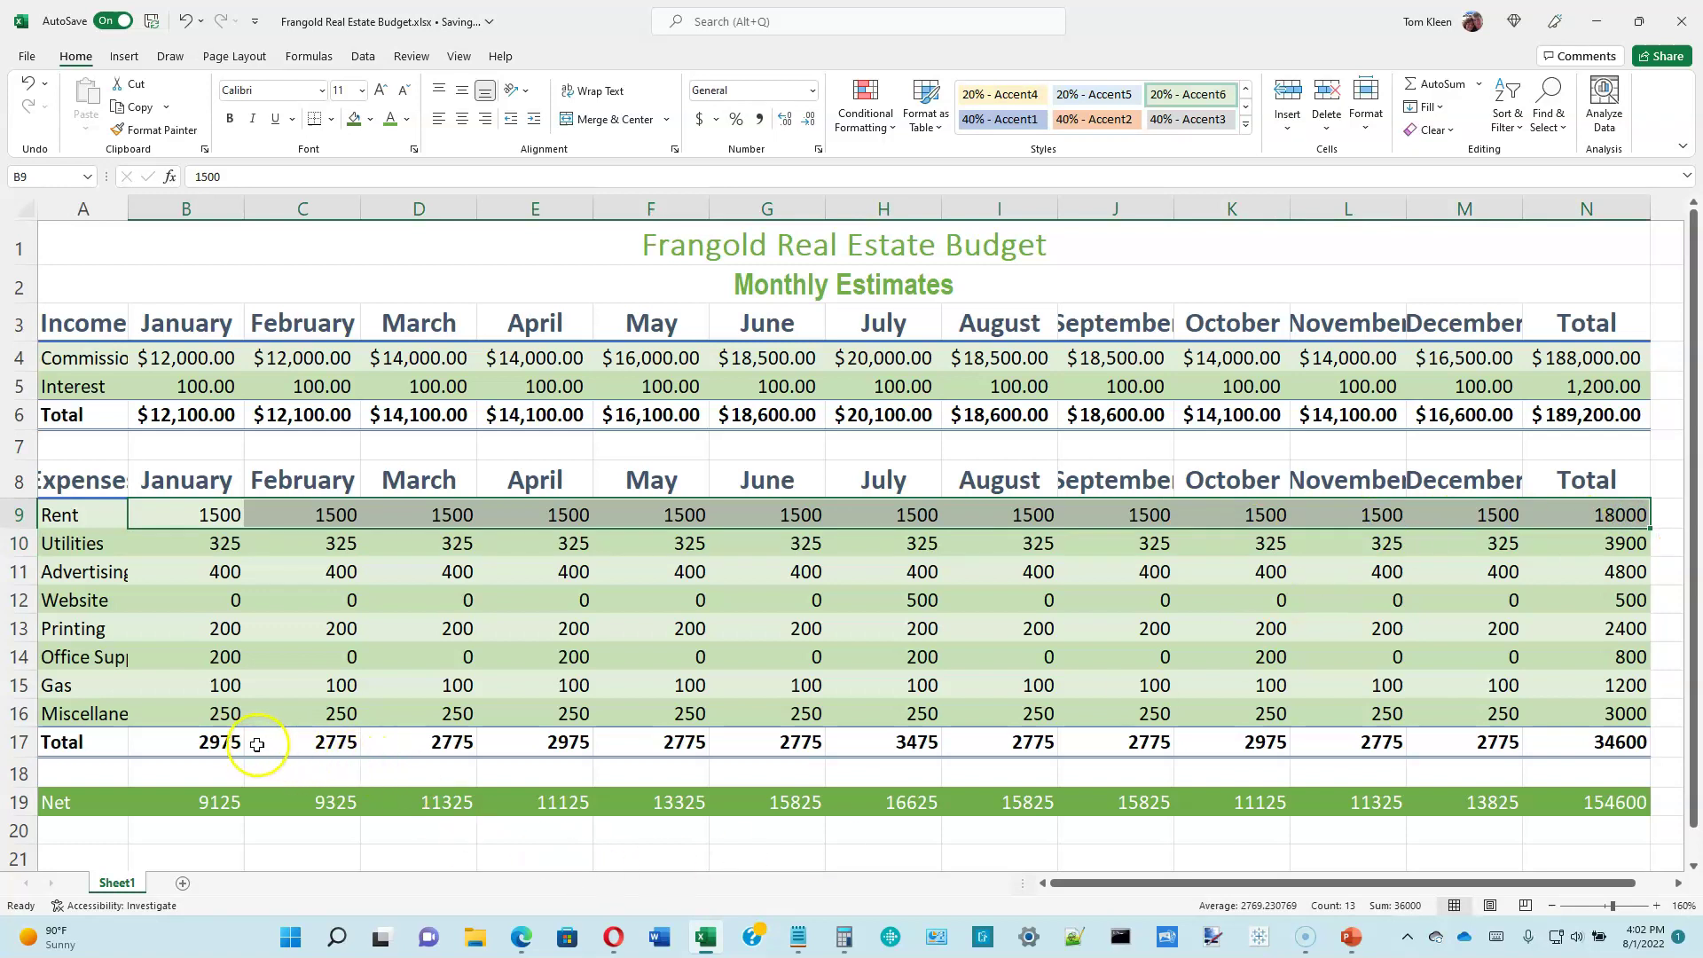
left_click_drag(227, 743, 1600, 740)
left_click_drag(226, 805, 1597, 809)
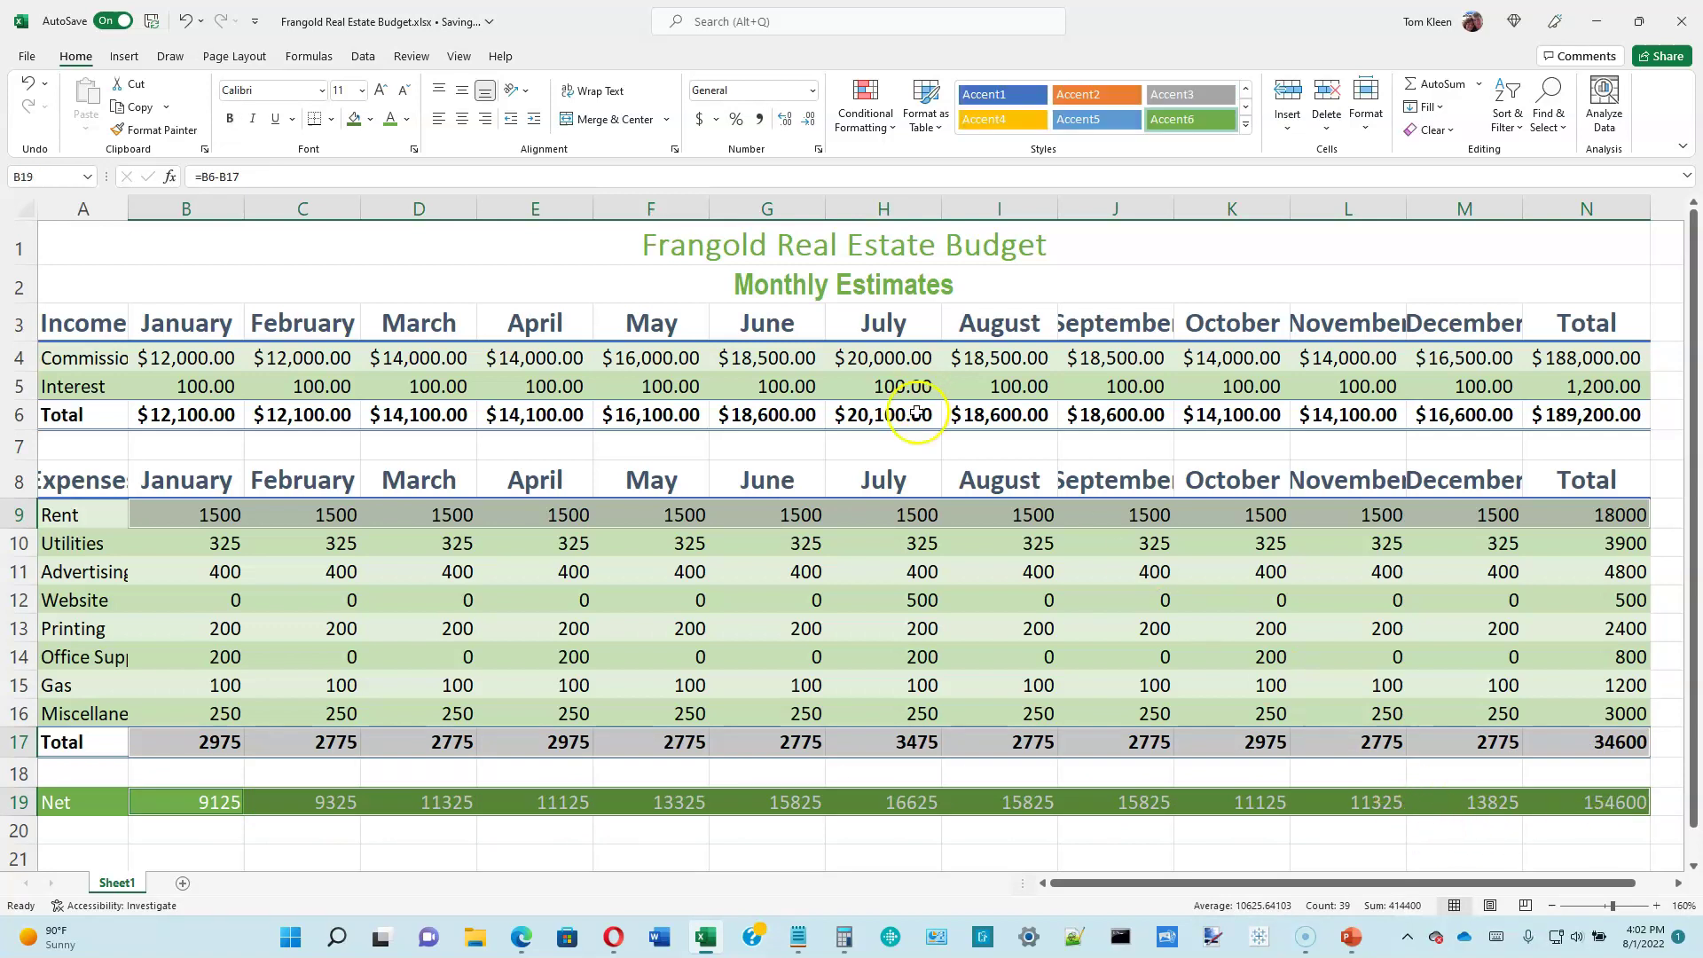
left_click(702, 121)
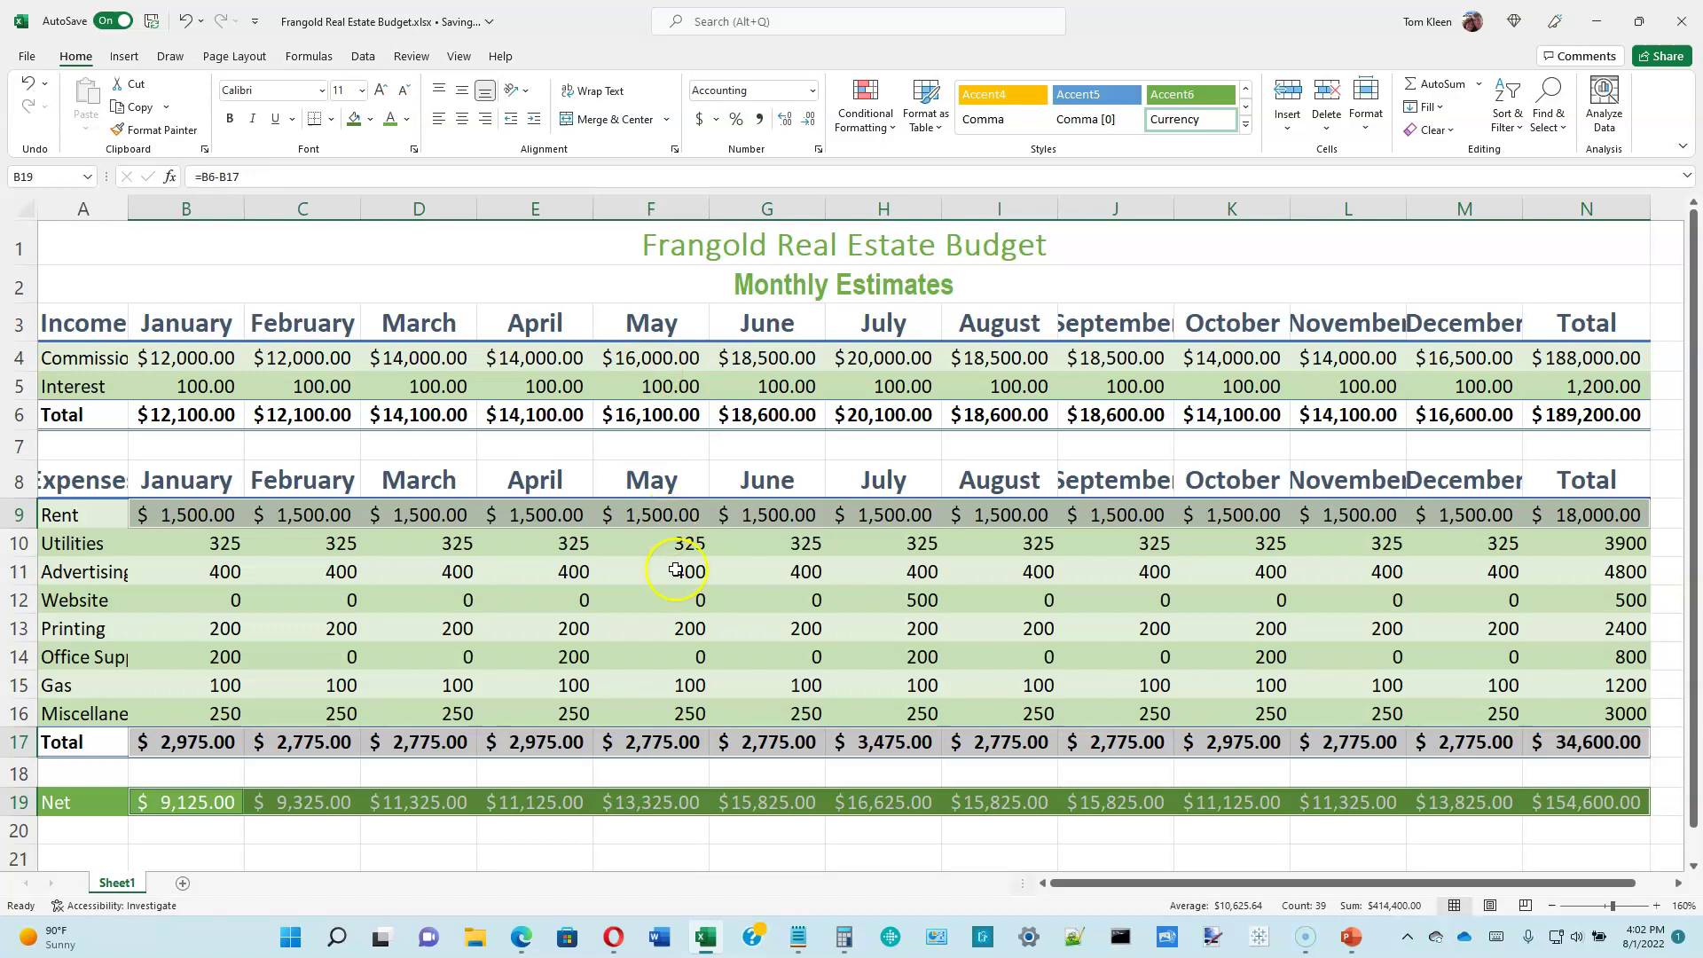
left_click_drag(154, 549, 1575, 714)
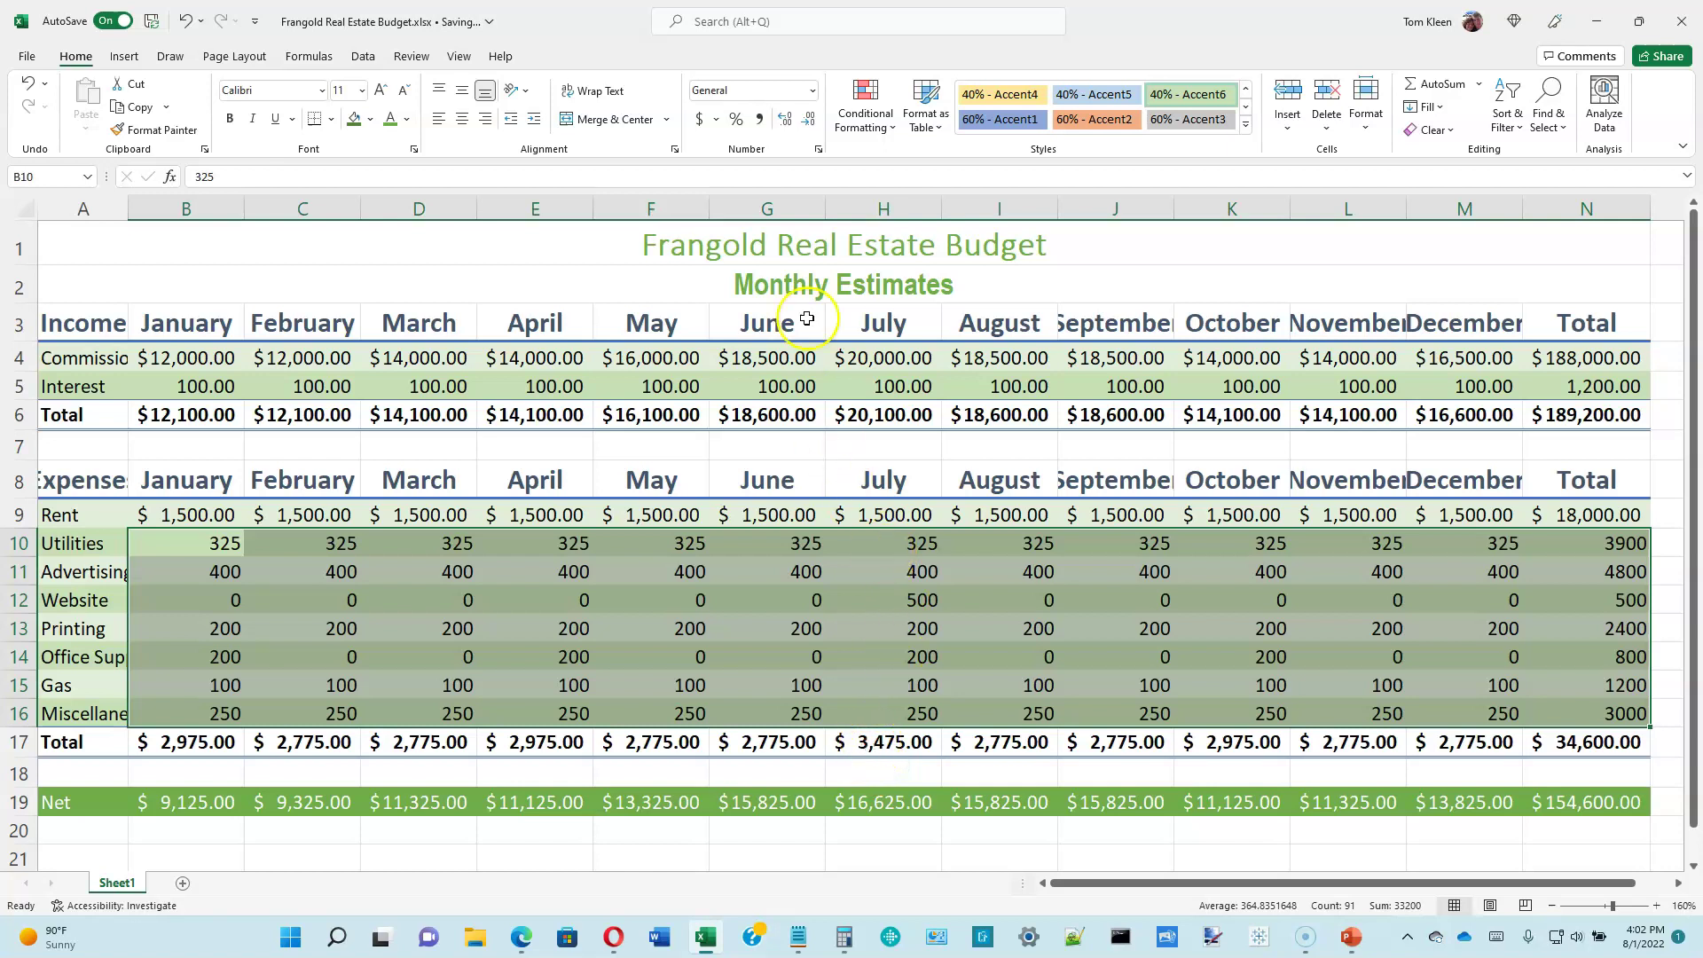
left_click(762, 121)
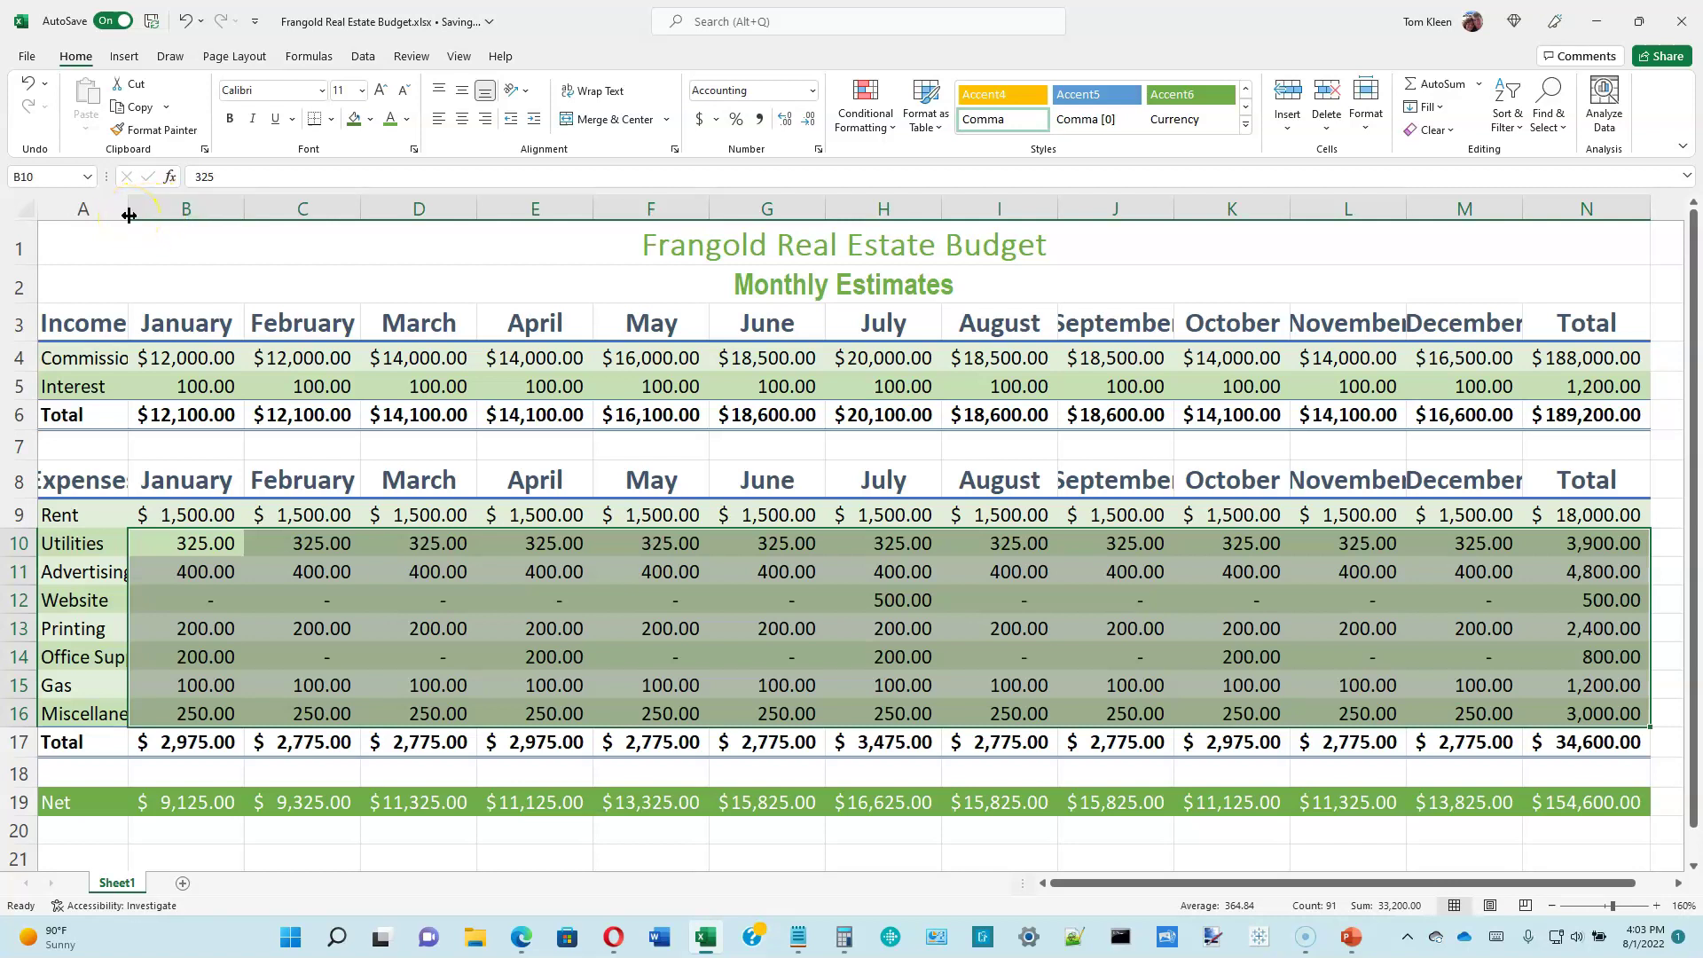
AutoFit the width of column A and of columns B through N to their contents.
double_click(128, 215)
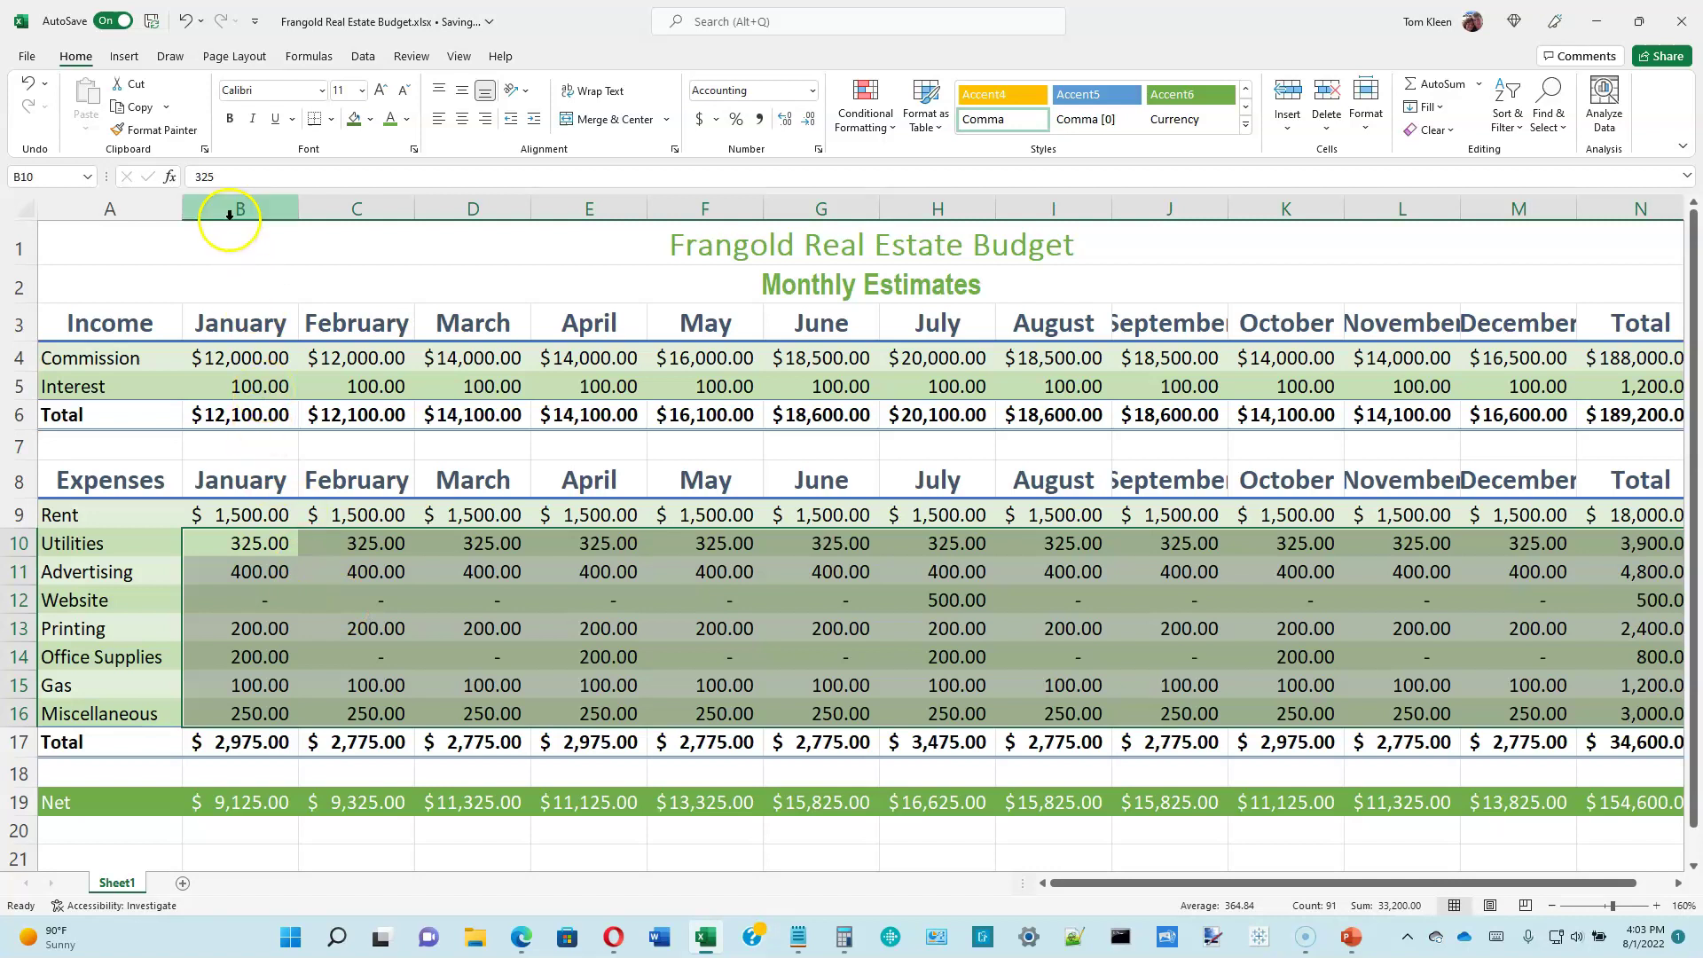
left_click_drag(231, 211, 1622, 224)
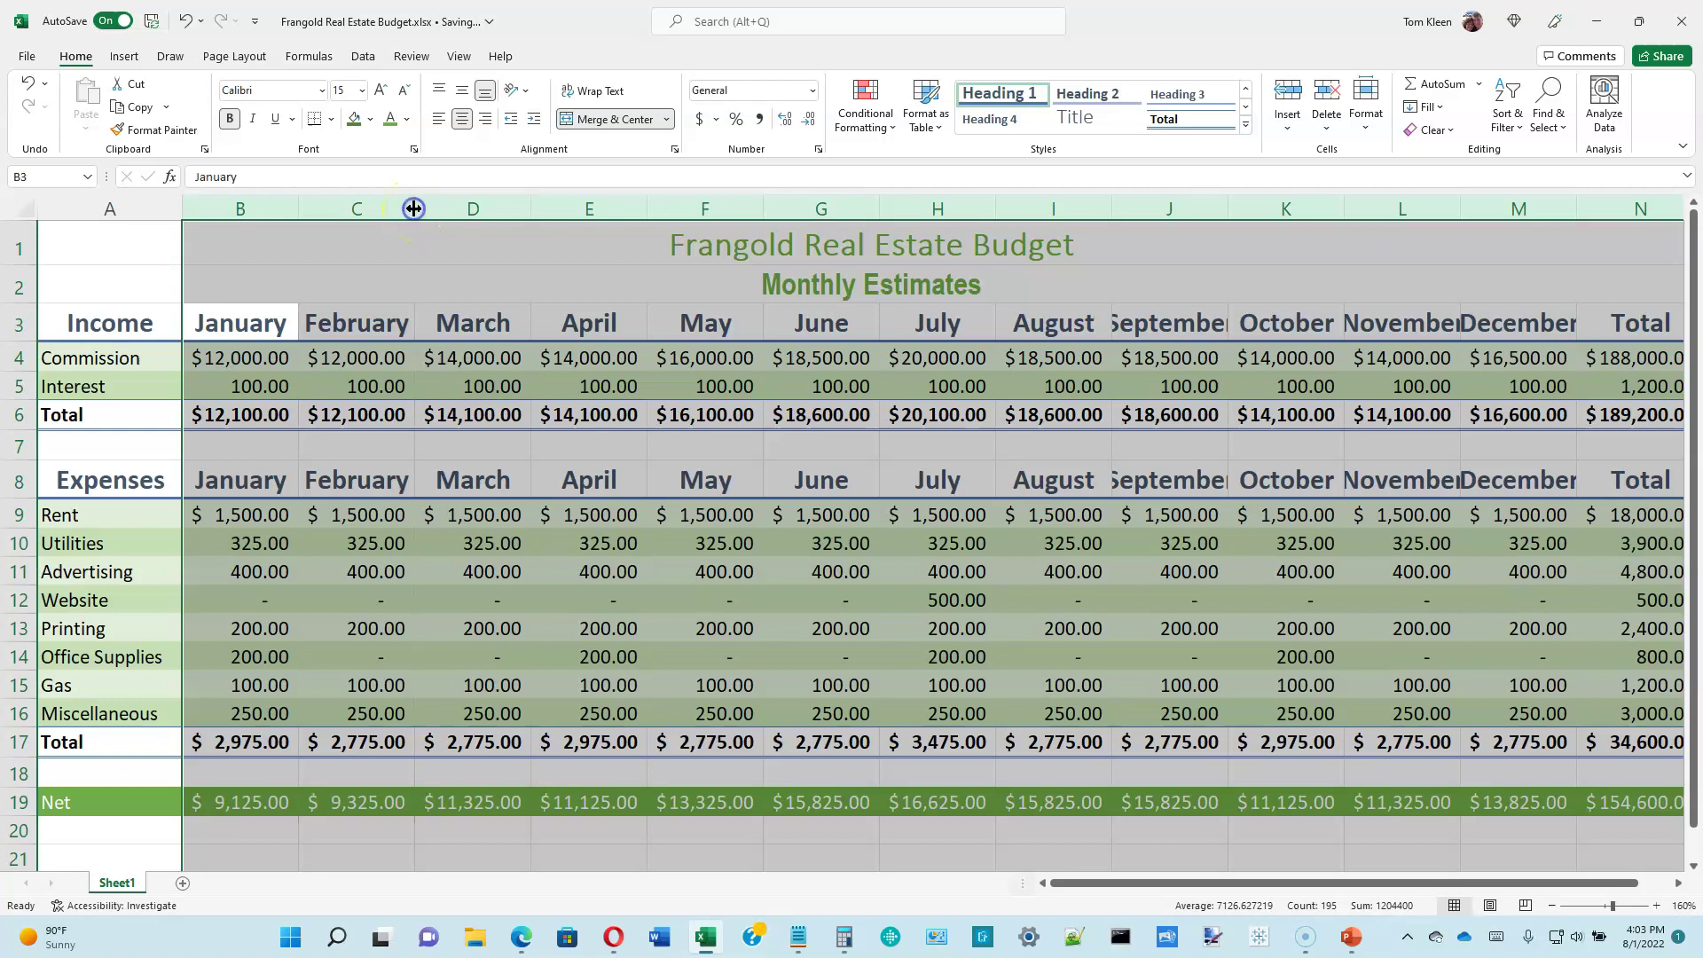
double_click(413, 208)
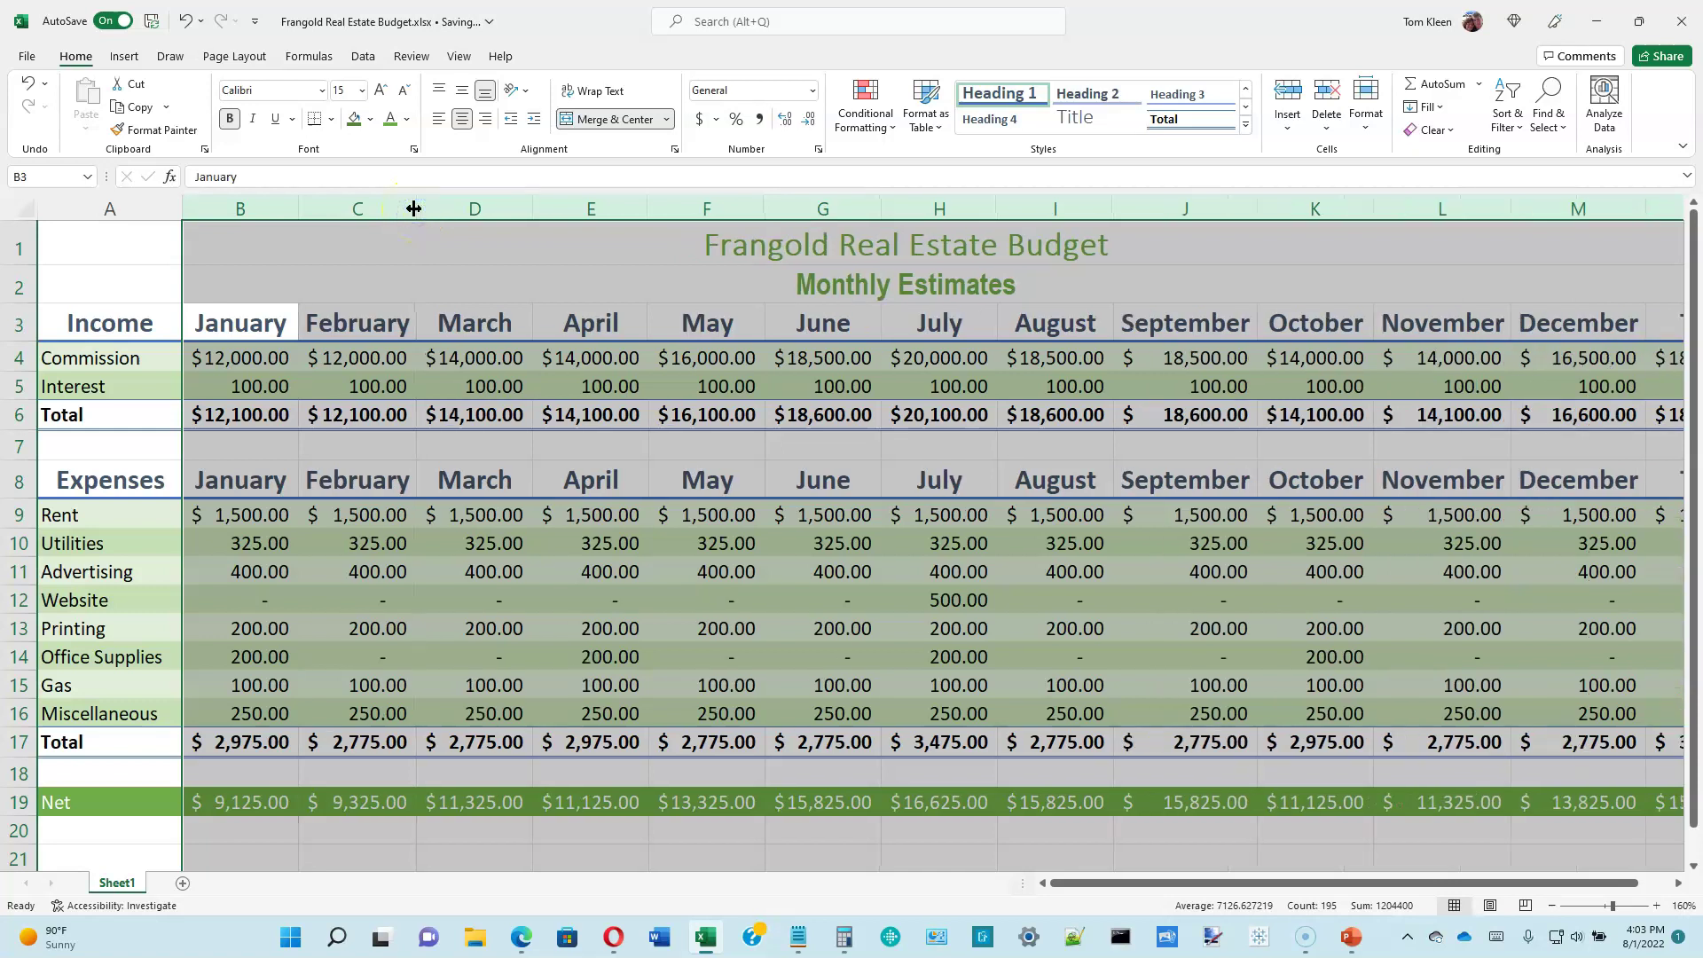
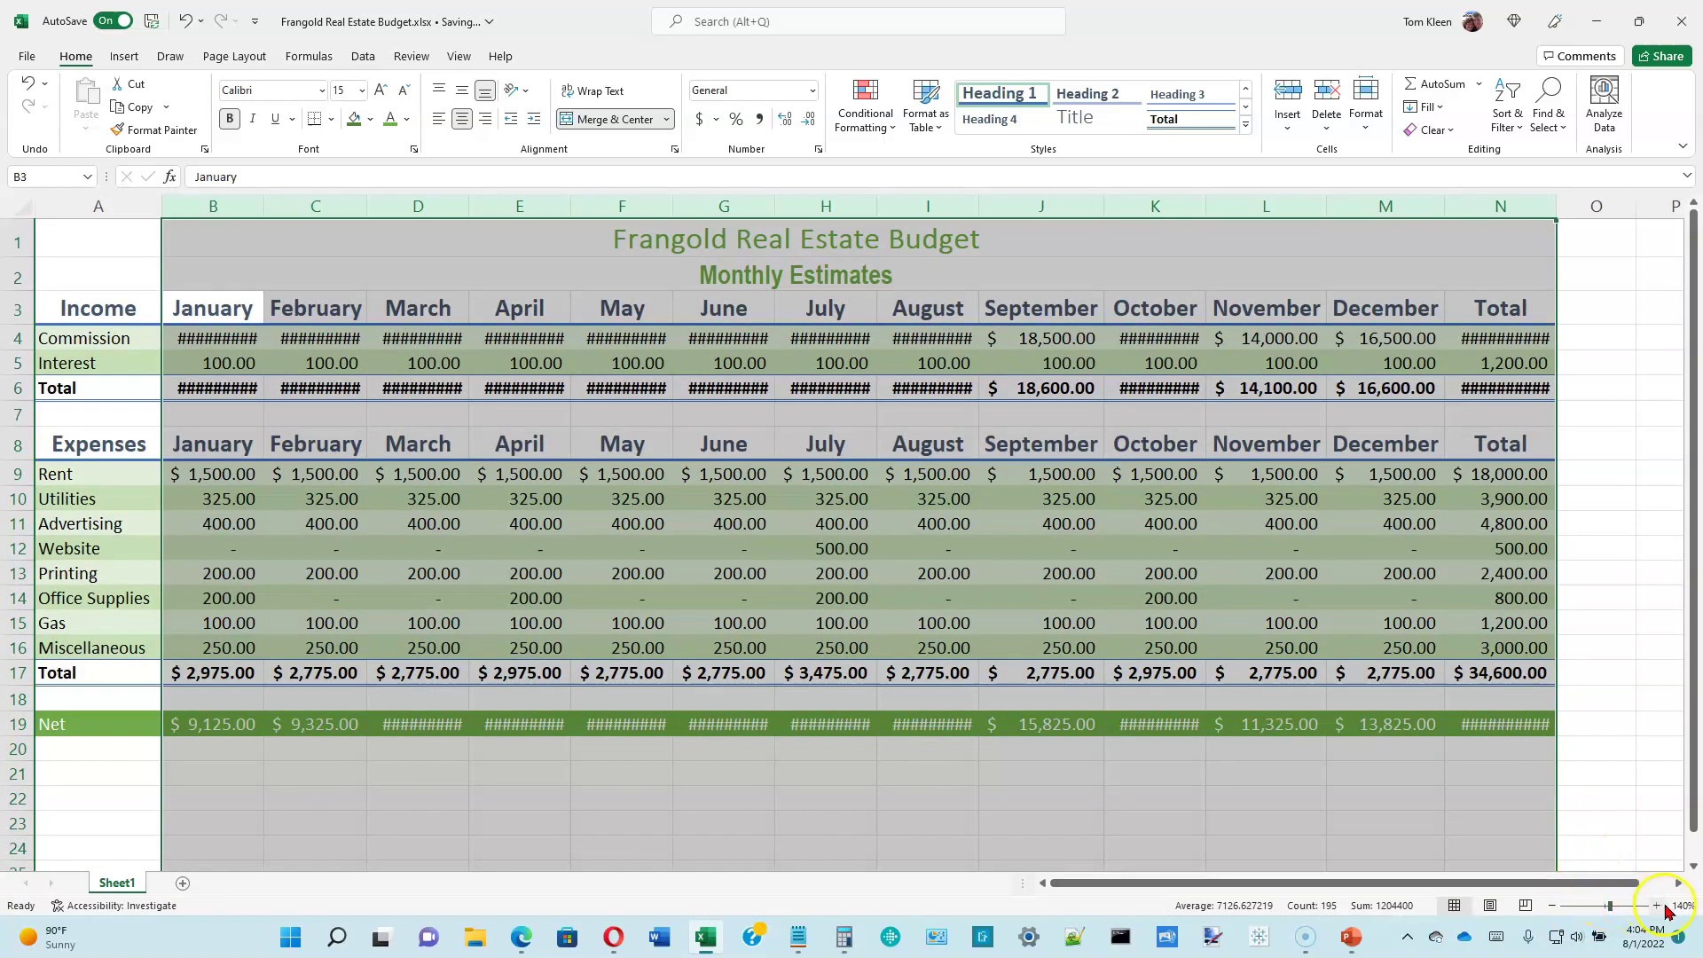
Widen columns B through N together to one equal width that fits all month names and amounts.
left_click(1657, 905)
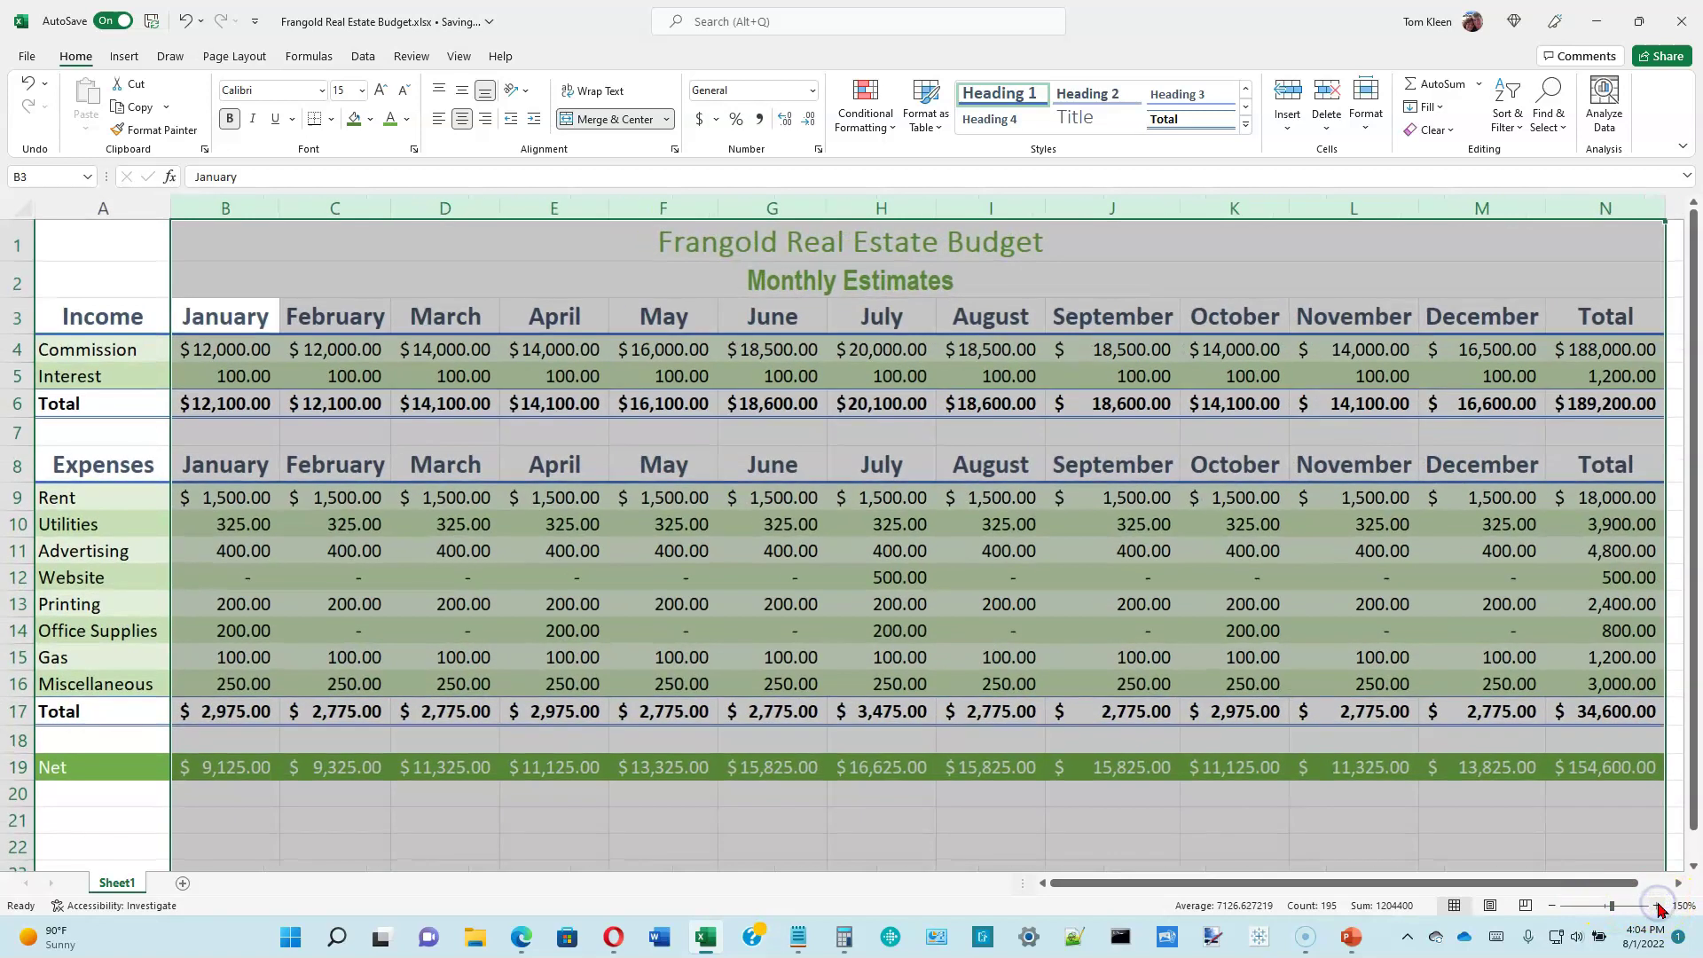
left_click(1554, 906)
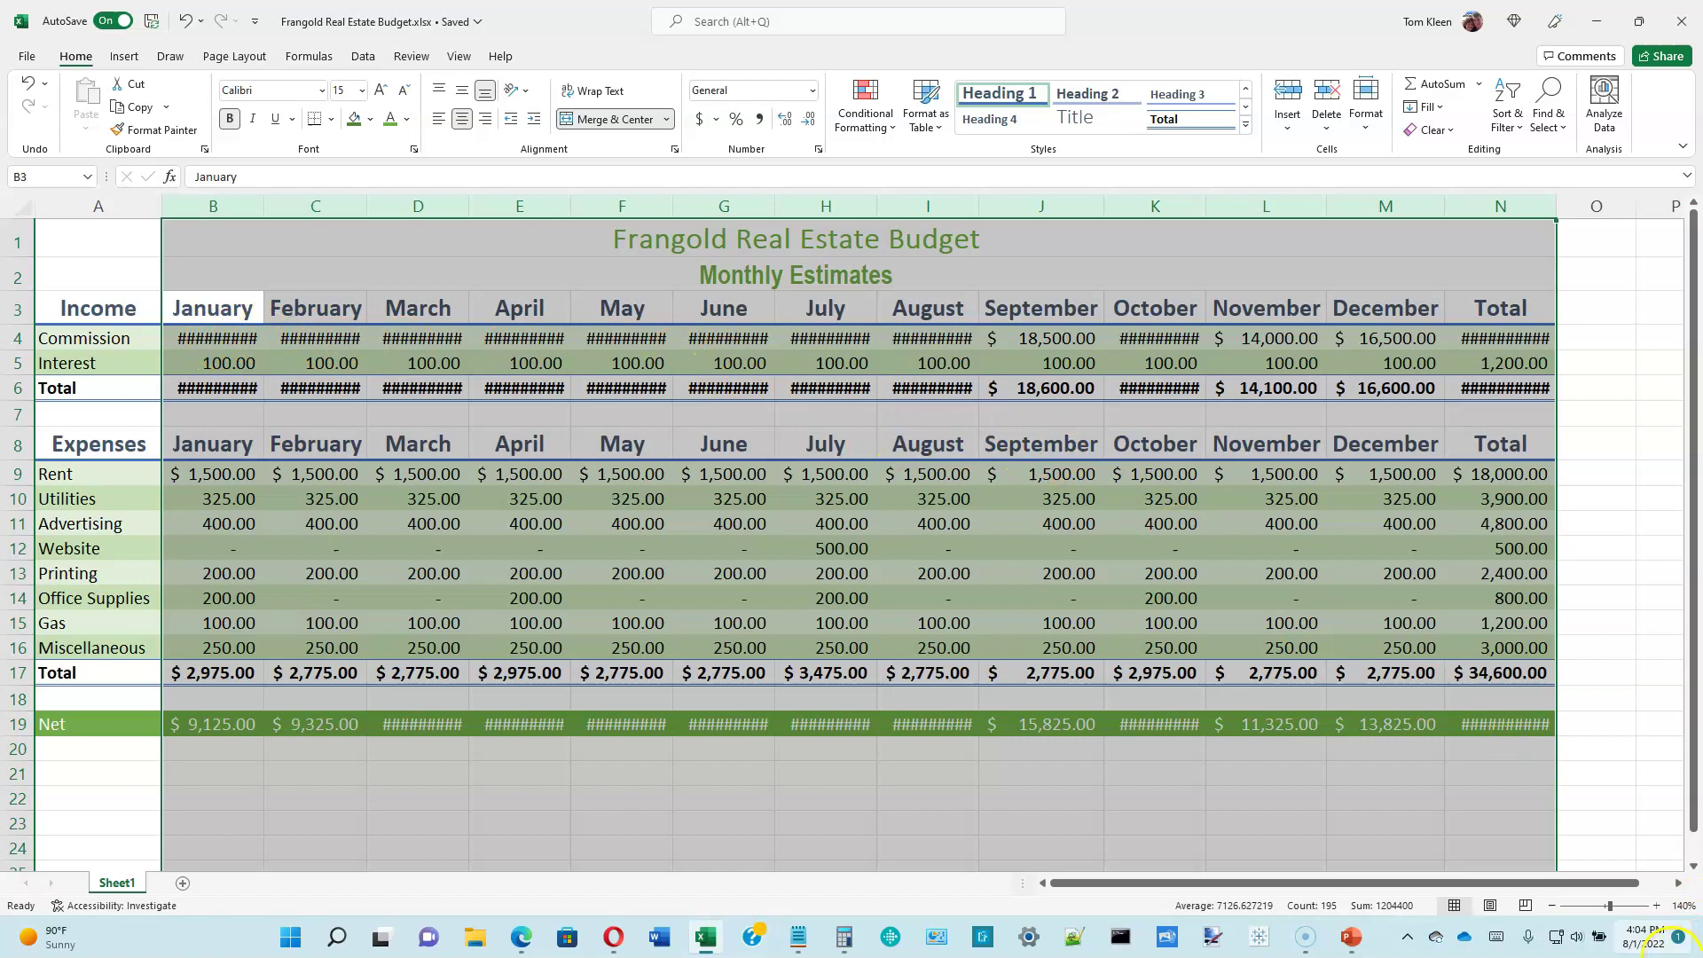
left_click(1657, 906)
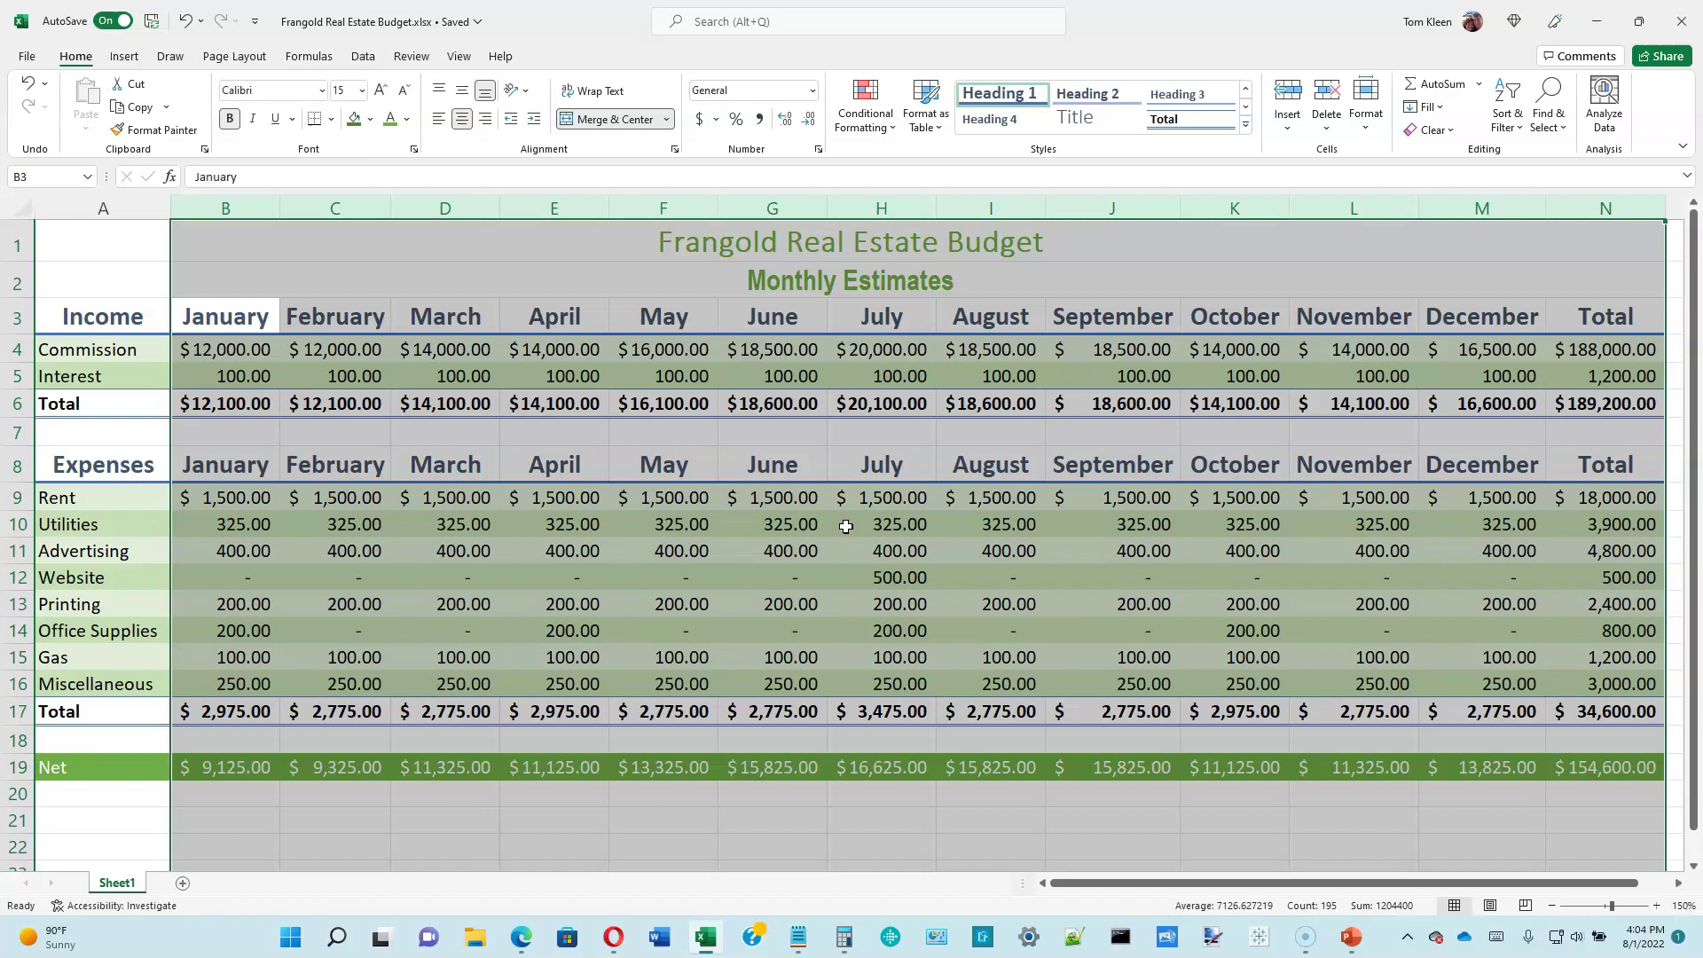
left_click_drag(246, 199, 1570, 275)
left_click_drag(1419, 208, 1445, 207)
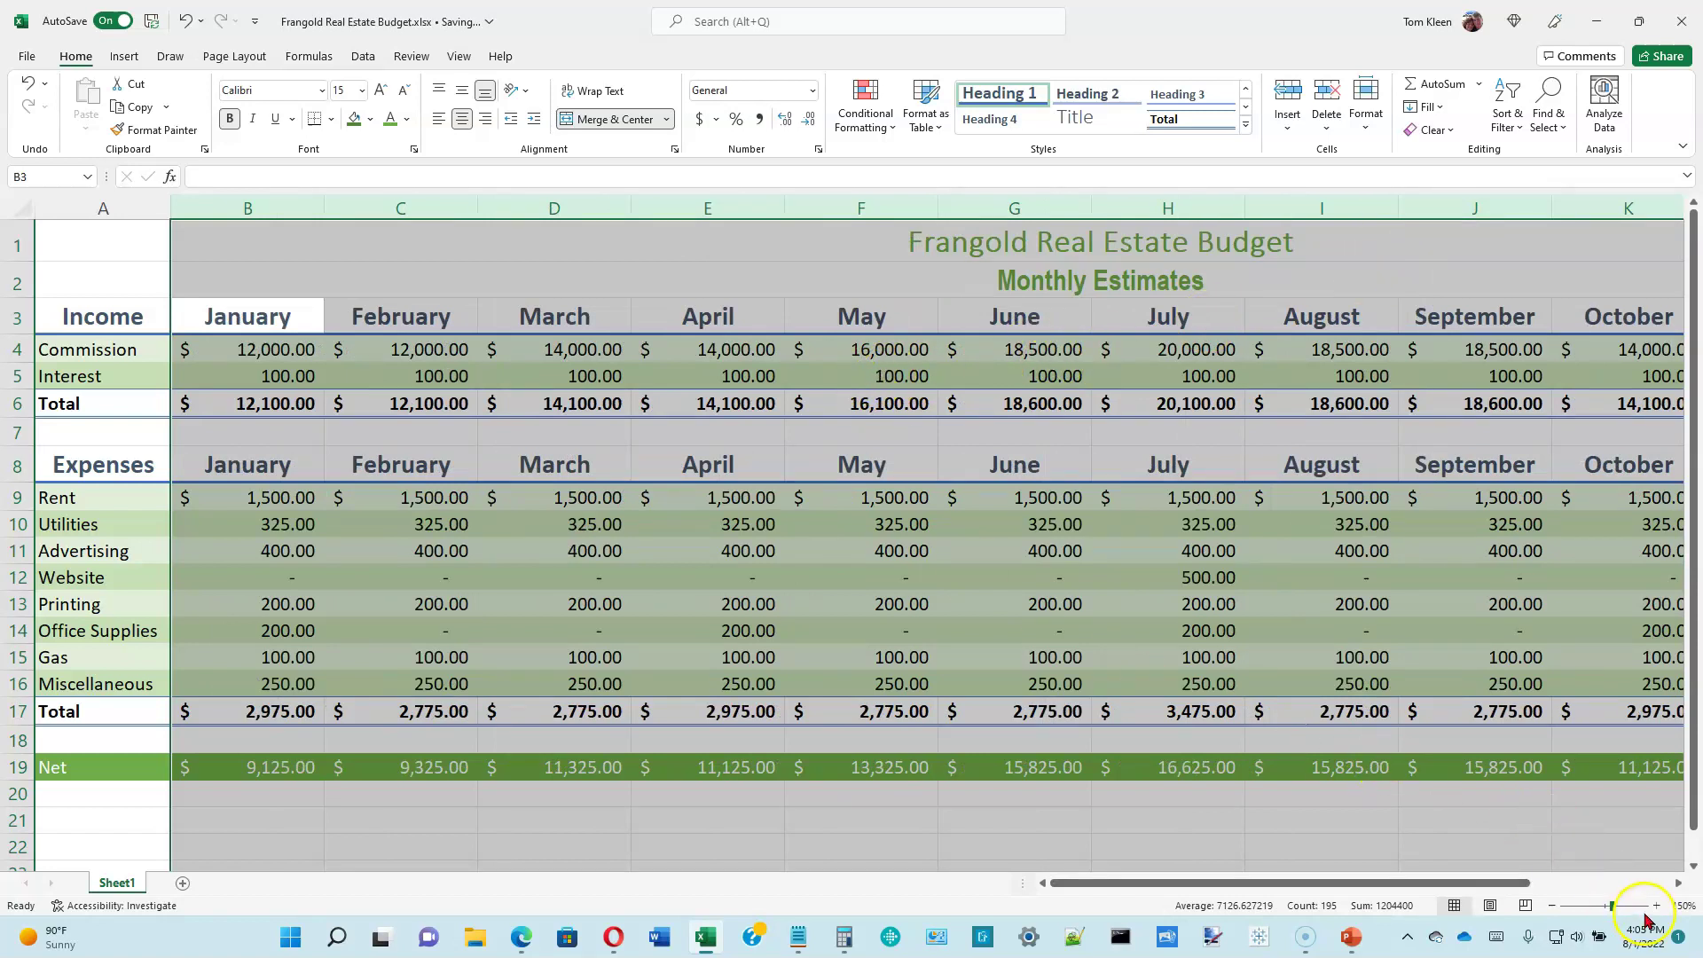
Reduce the worksheet zoom to 120% and go to cell A3.
left_click(1555, 906)
left_click(1555, 906)
left_click(1555, 906)
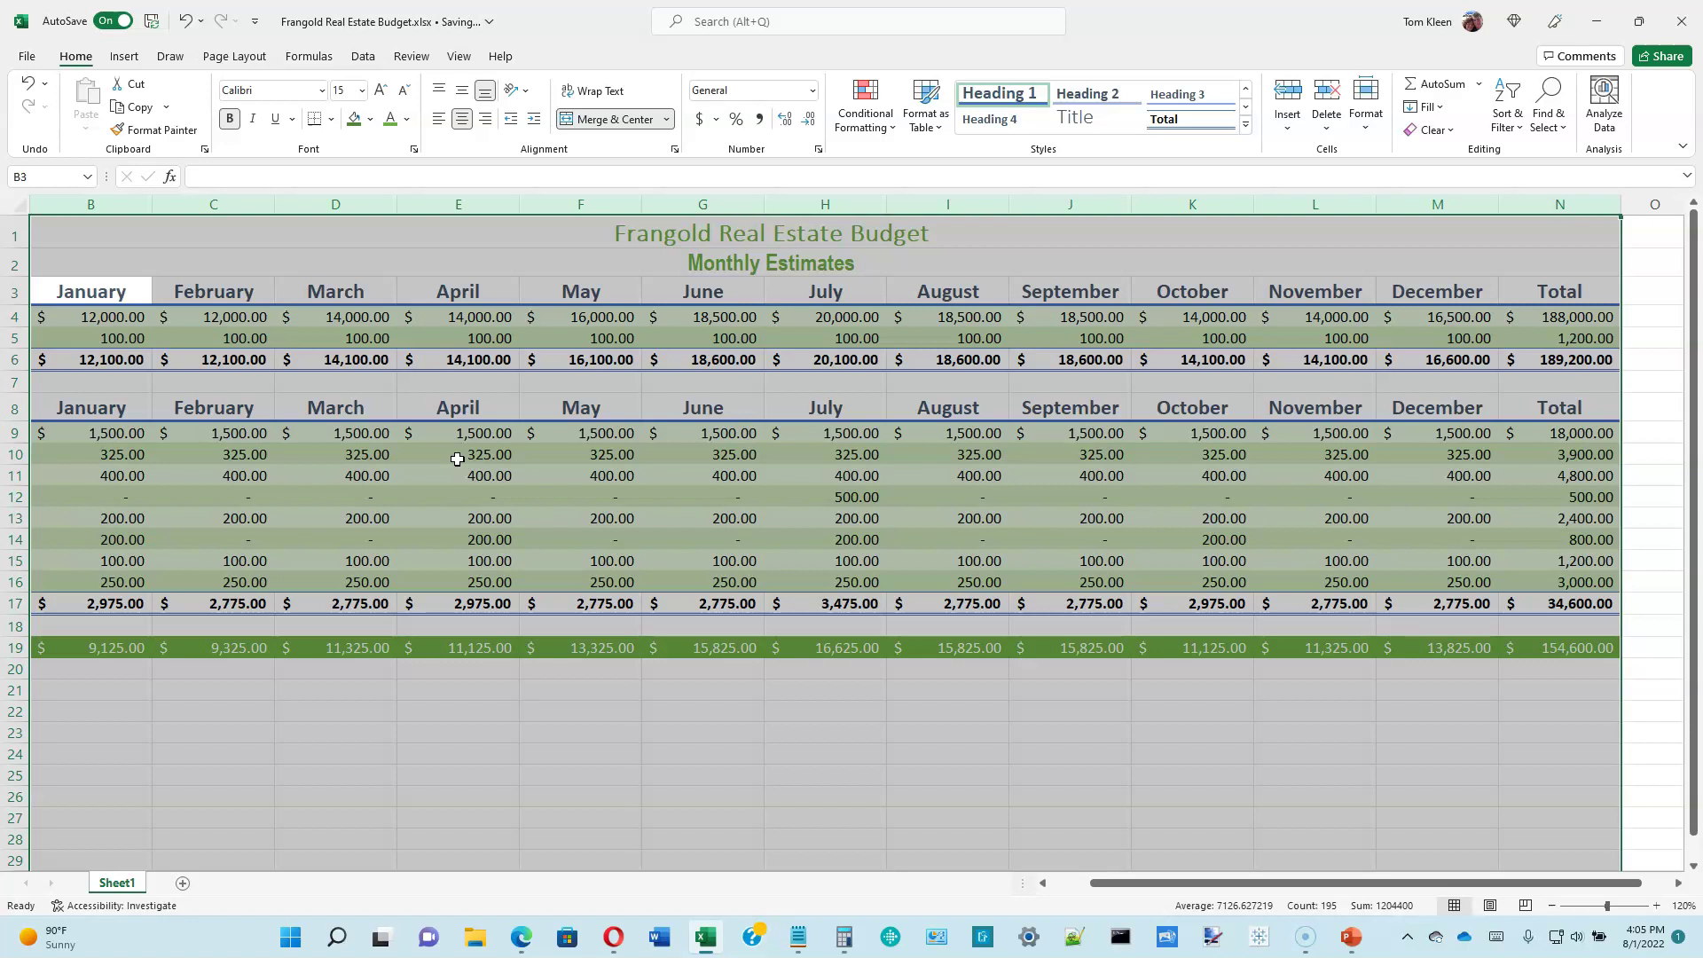
left_click(56, 183)
type("a3")
key("Return")
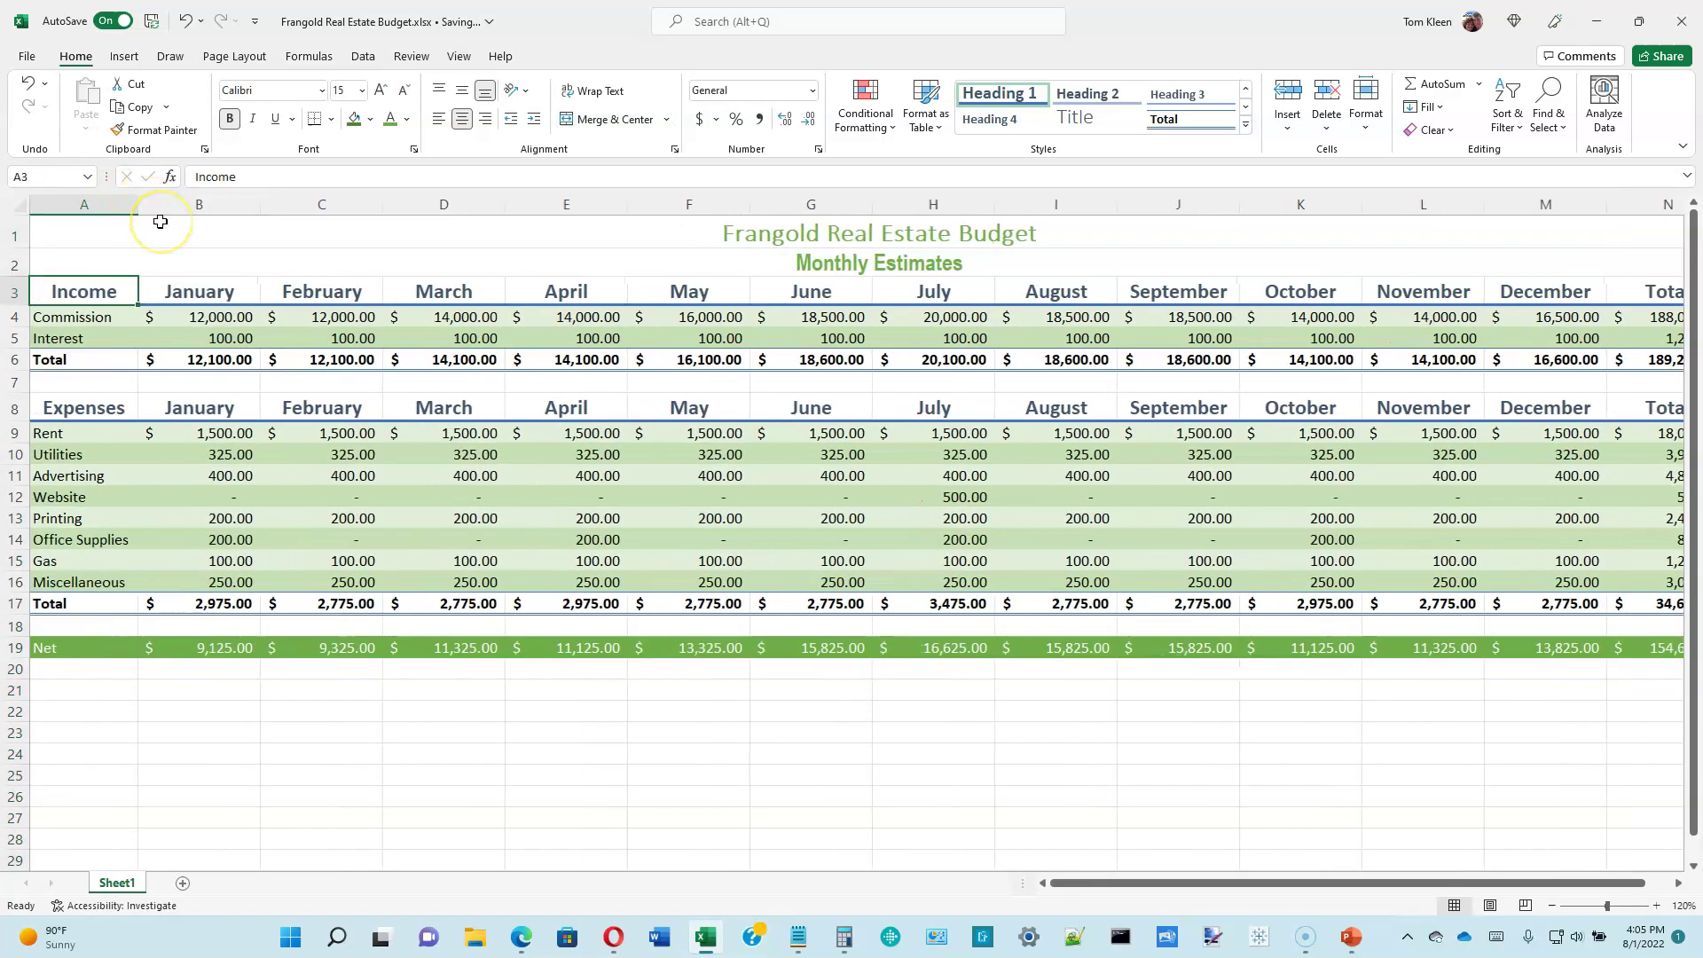